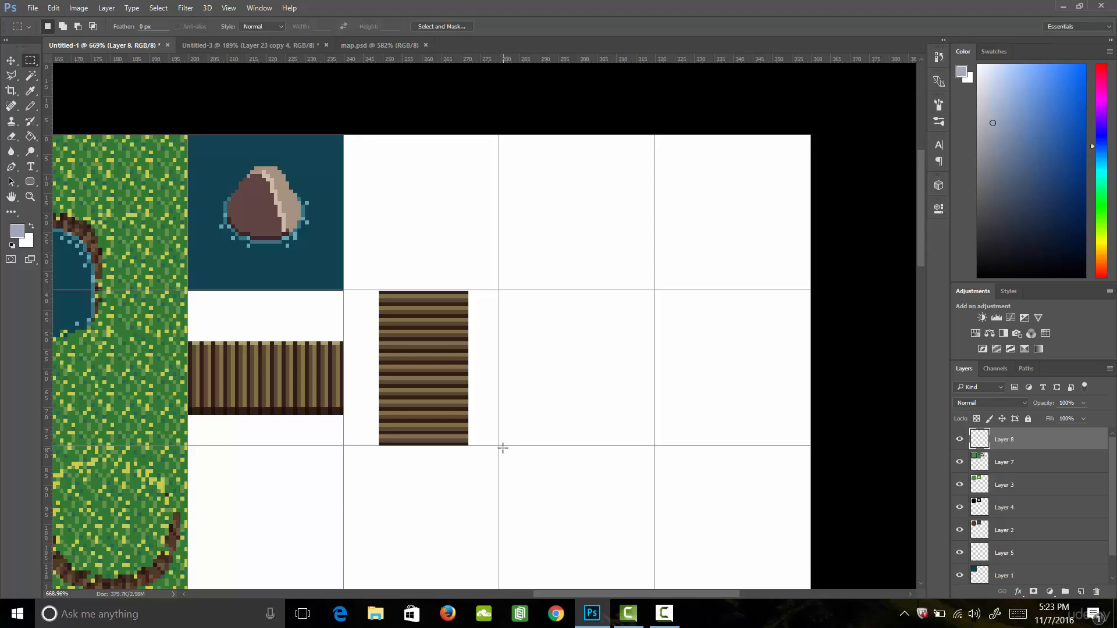
# Select the lower half of the empty tile beside the vertical bridge and fill it with grey-blue 9ea9ba
pyautogui.moveTo(499, 445); pyautogui.dragTo(654, 369)
pyautogui.click(17, 230)
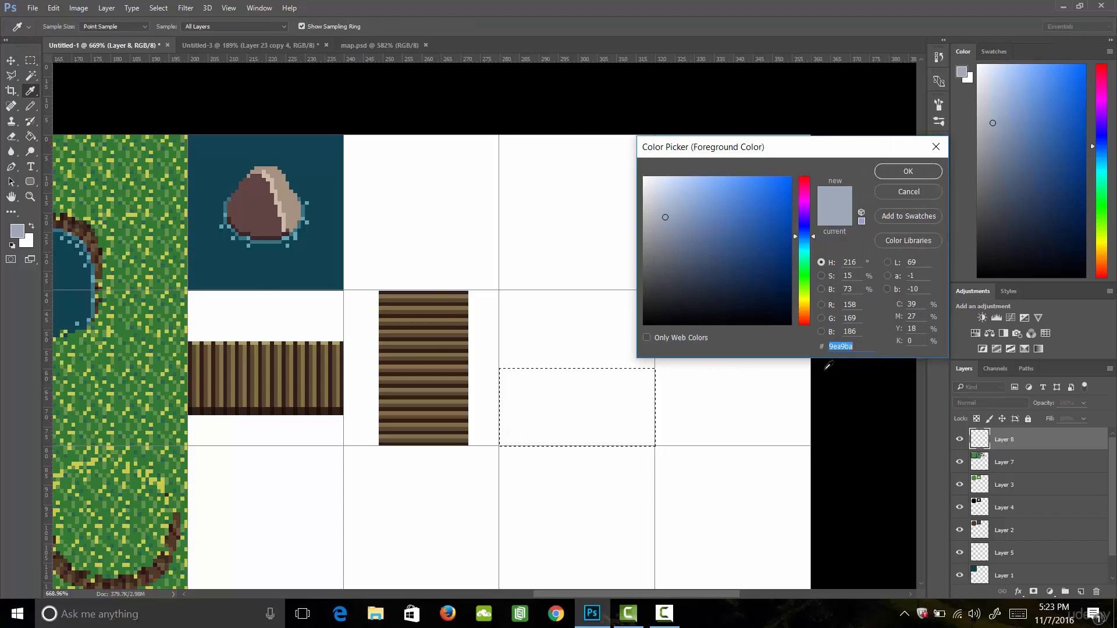
pyautogui.click(908, 171)
pyautogui.press('g')
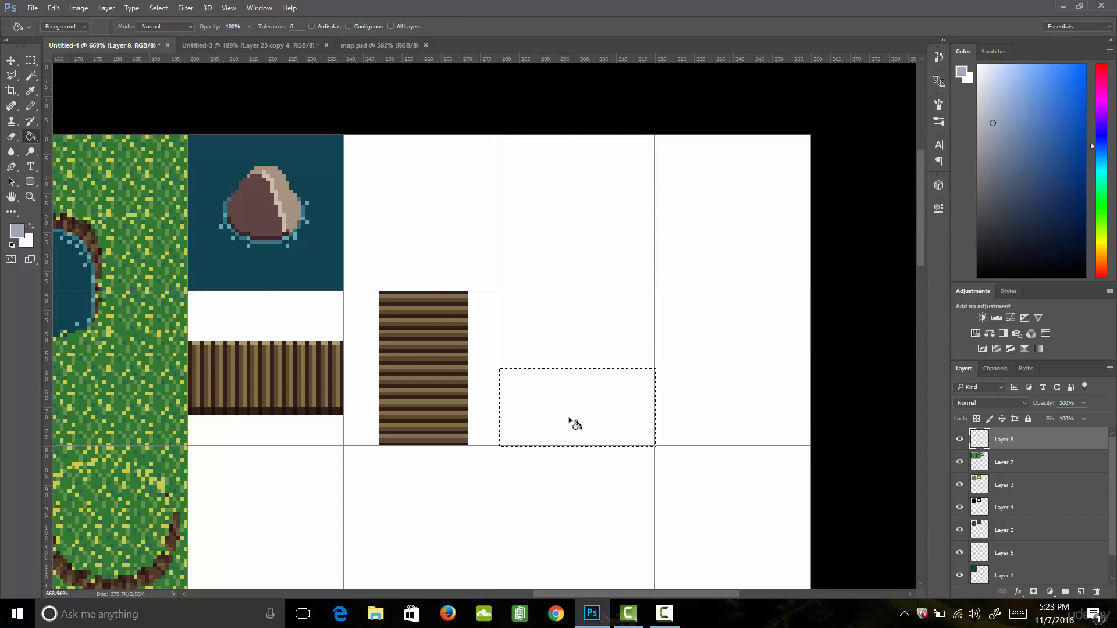
pyautogui.click(571, 420)
# Transform the grey-blue rectangle to 90% width, inset equally on both sides, and raise its lower edge by about 1 px
pyautogui.press('m')
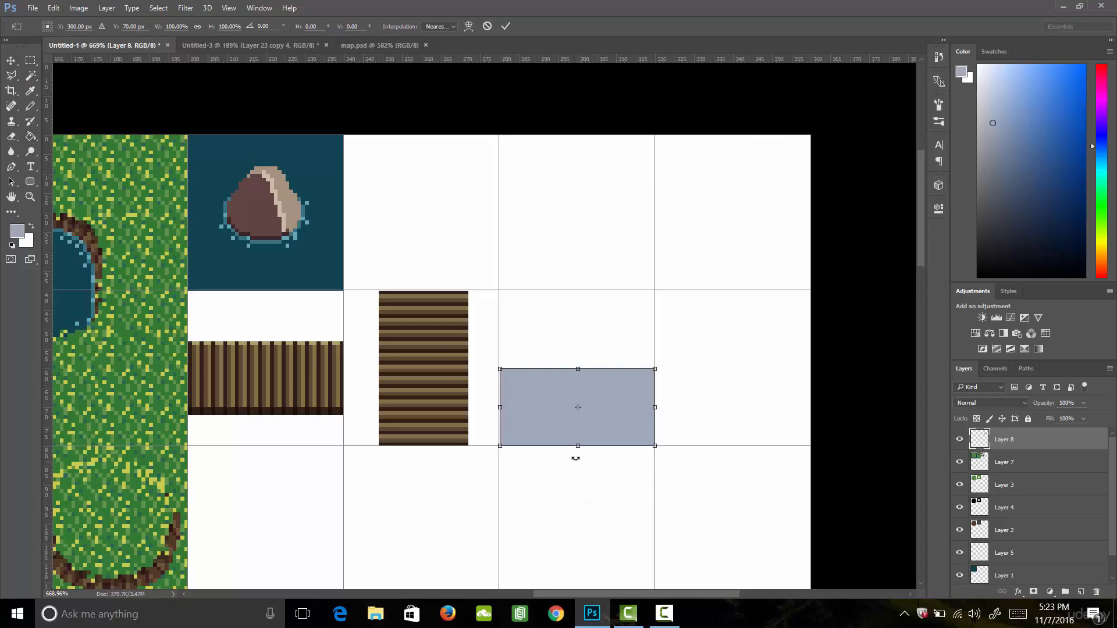
pyautogui.hotkey('ctrl', 't')
pyautogui.moveTo(497, 409); pyautogui.dragTo(503, 409)
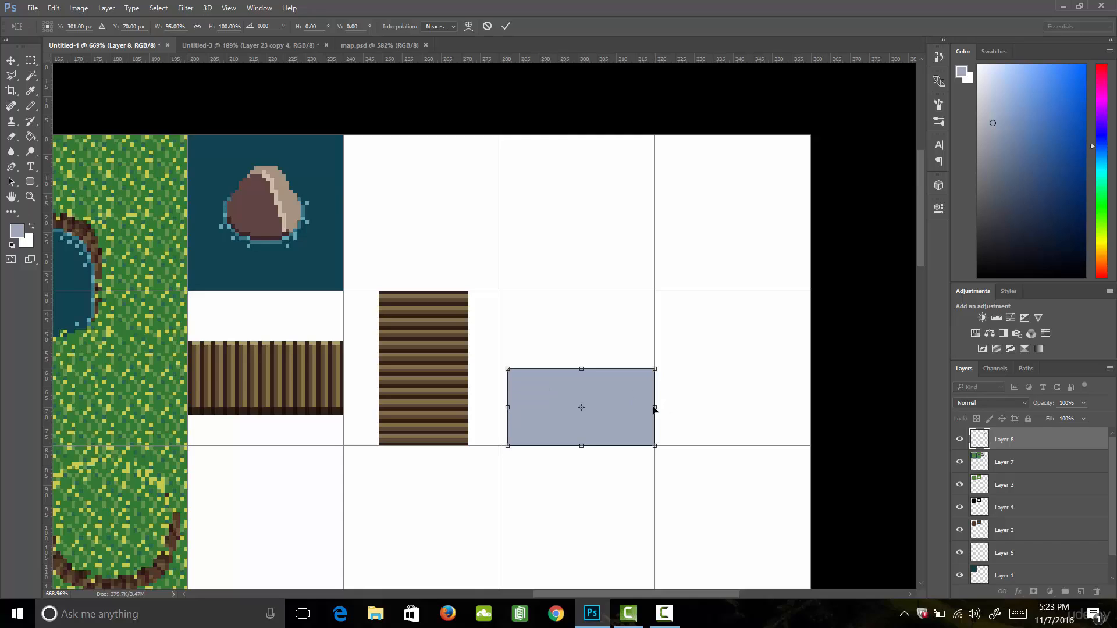
pyautogui.moveTo(656, 407); pyautogui.dragTo(646, 407)
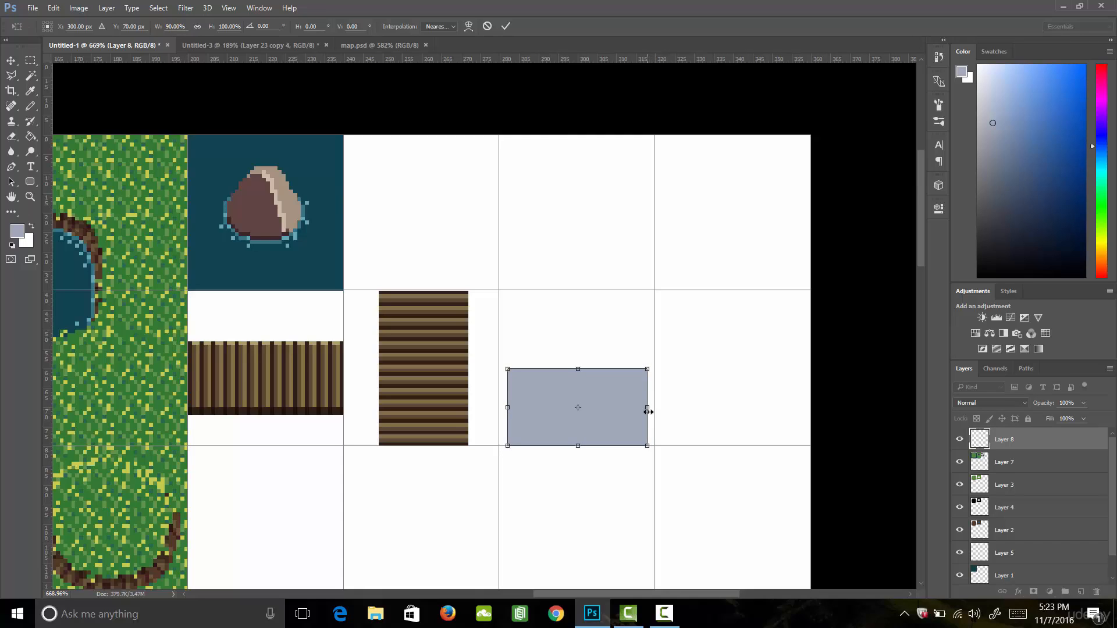
pyautogui.moveTo(579, 446); pyautogui.dragTo(579, 443)
pyautogui.press('Return')
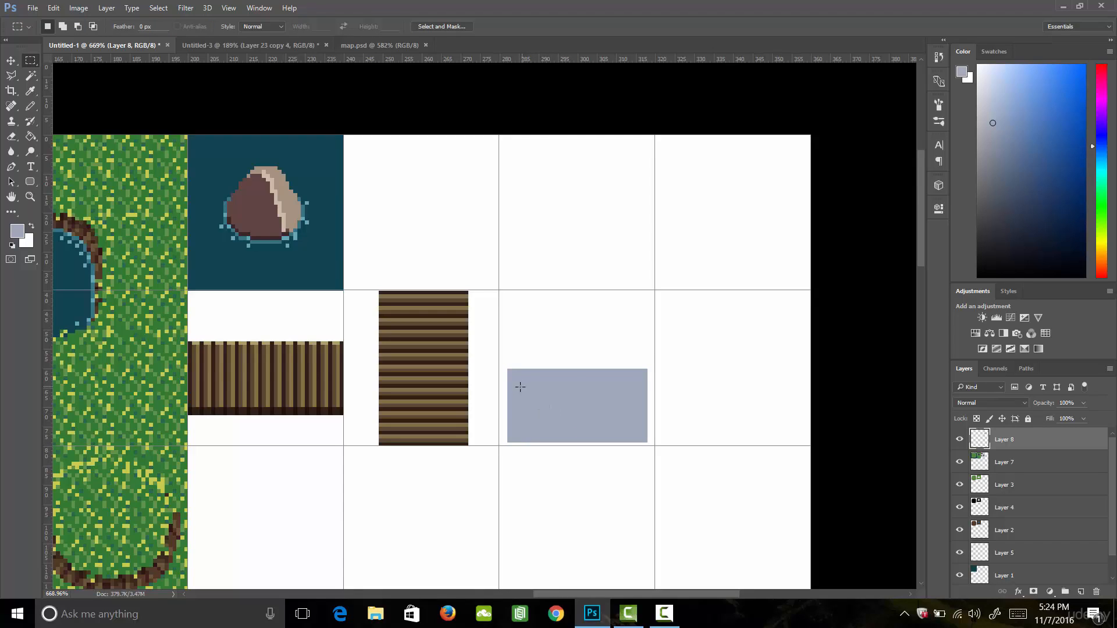
# Draw a triangular gable above the rectangle with straight 1 px pencil lines and fill its inside with the same grey-blue
pyautogui.press('b')
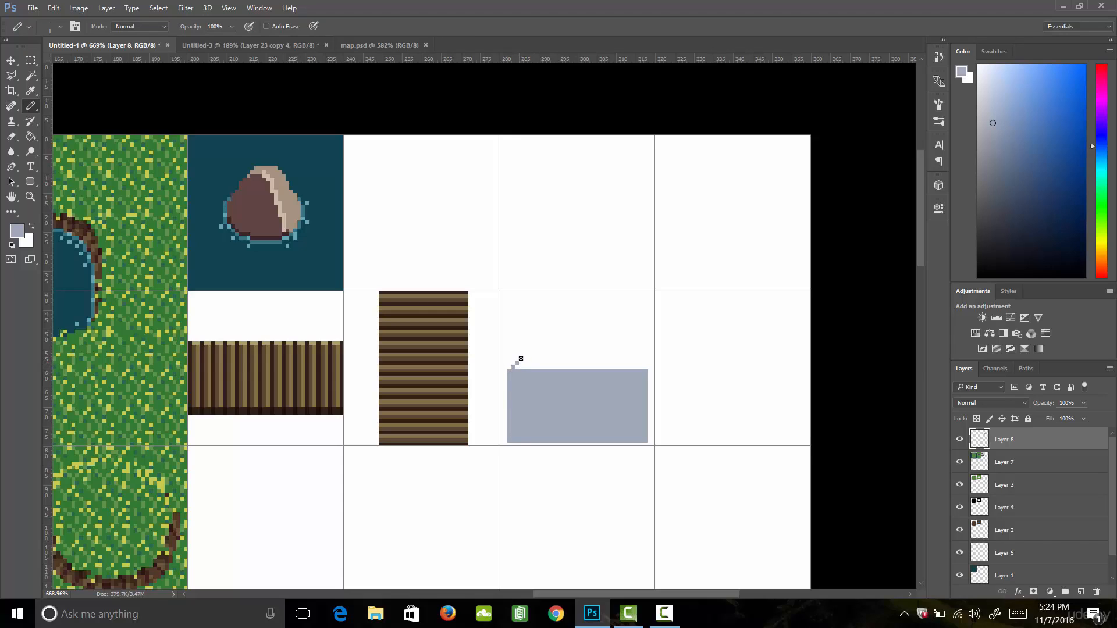
pyautogui.moveTo(526, 353); pyautogui.dragTo(531, 347)
pyautogui.keyDown('shift'); pyautogui.click(572, 308); pyautogui.keyUp('shift')
pyautogui.keyDown('shift'); pyautogui.click(645, 366); pyautogui.keyUp('shift')
pyautogui.hotkey('ctrl', 'z')
pyautogui.keyDown('shift'); pyautogui.click(577, 304); pyautogui.keyUp('shift')
pyautogui.keyDown('shift'); pyautogui.click(577, 308); pyautogui.keyUp('shift')
pyautogui.keyDown('shift'); pyautogui.click(637, 367); pyautogui.keyUp('shift')
pyautogui.moveTo(632, 365)
pyautogui.mouseDown()
pyautogui.moveTo(598, 337)
pyautogui.moveTo(519, 369)
pyautogui.moveTo(584, 317)
pyautogui.moveTo(620, 368)
pyautogui.moveTo(570, 329)
pyautogui.moveTo(572, 350)
pyautogui.moveTo(590, 357)
pyautogui.moveTo(587, 383)
pyautogui.mouseUp()
pyautogui.press(']')
pyautogui.press(']')
pyautogui.press(']')
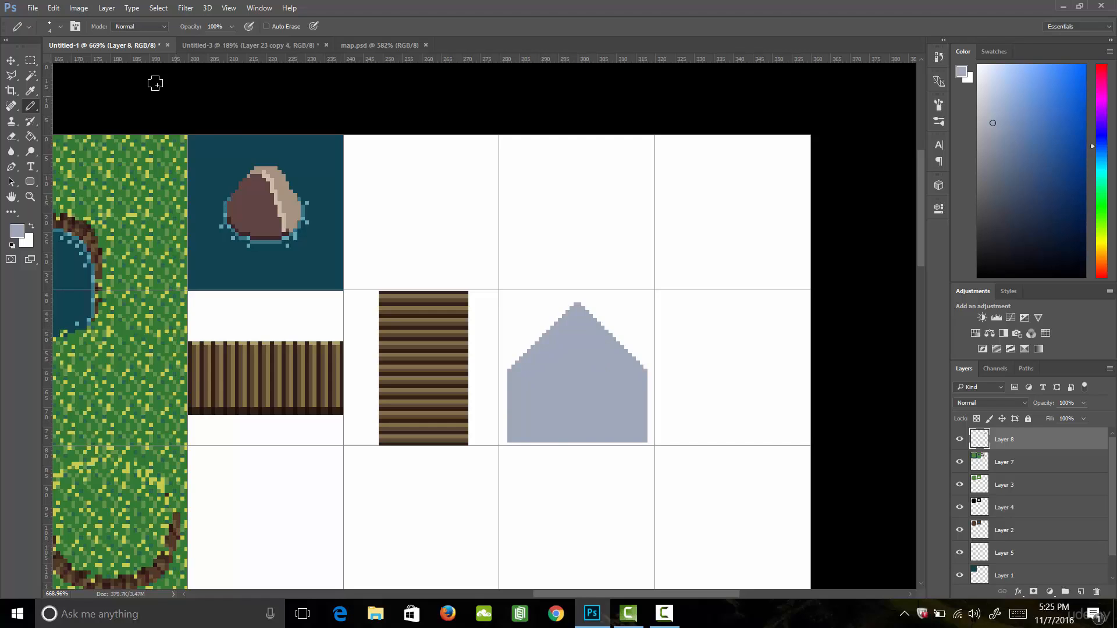
# Create a new document 10 pixels wide and 4 pixels high
pyautogui.click(32, 8)
pyautogui.click(45, 23)
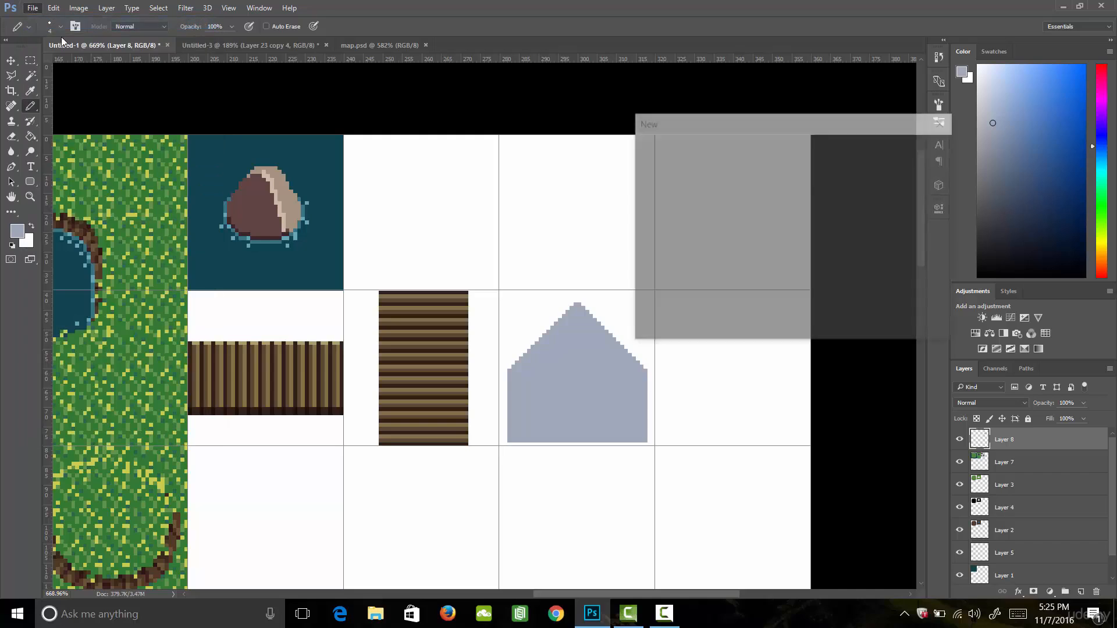
pyautogui.doubleClick(752, 196)
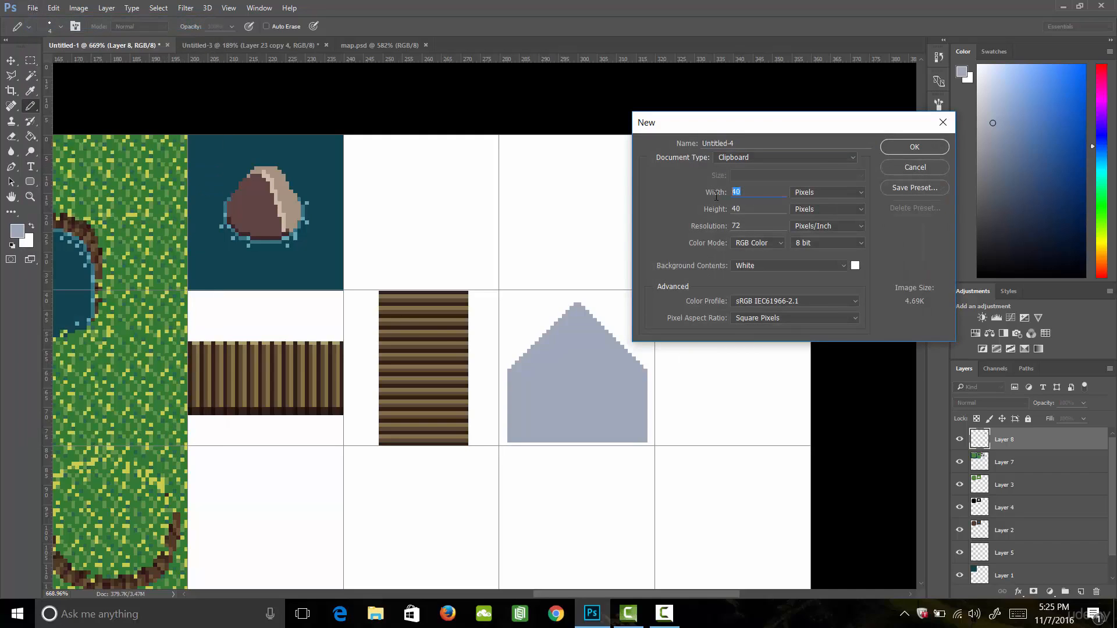
pyautogui.write('10')
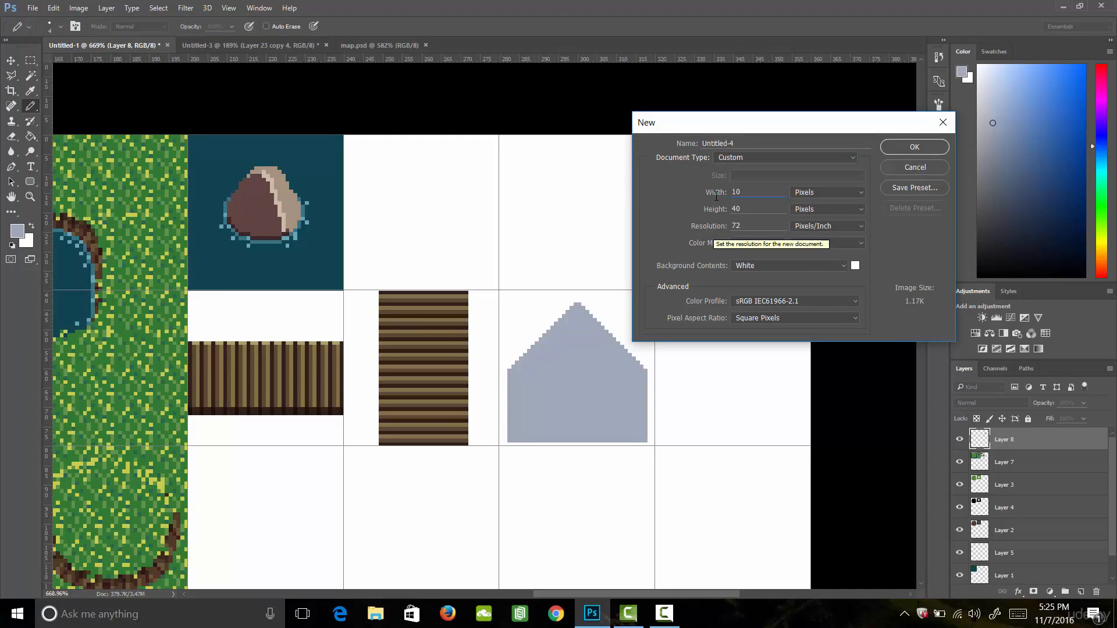
pyautogui.doubleClick(749, 208)
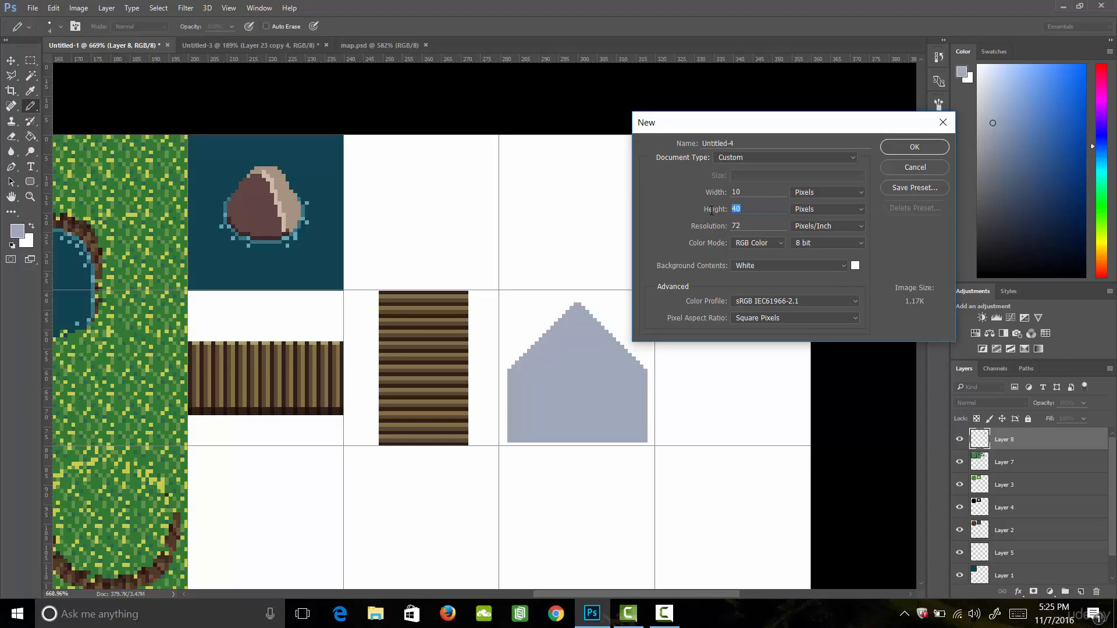
pyautogui.write('4')
pyautogui.press('Return')
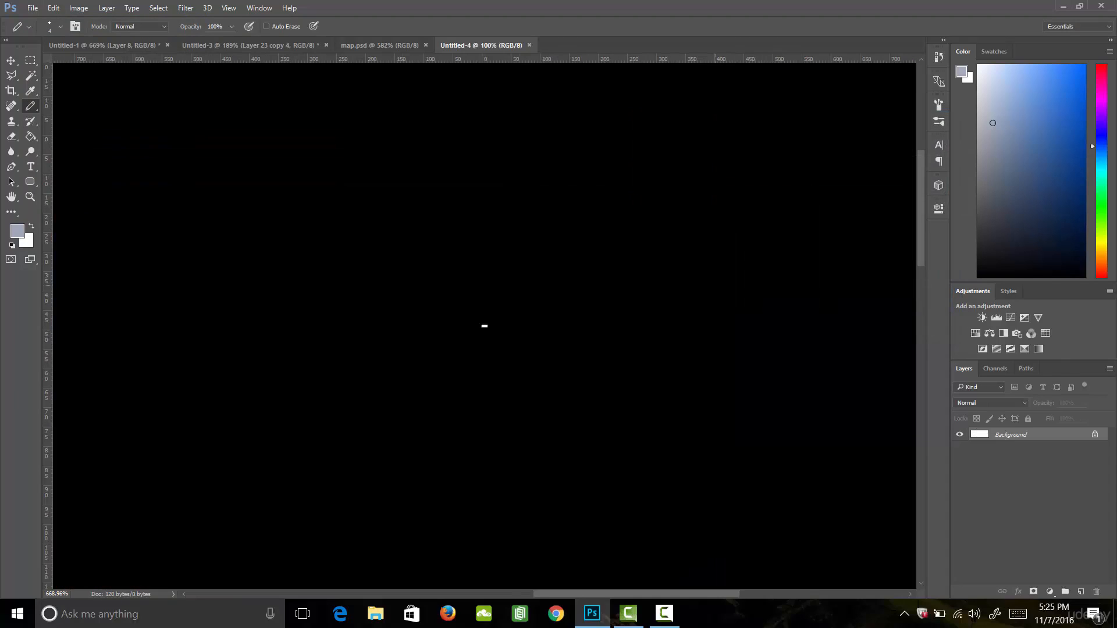
# Unlock the background, add an empty layer and delete the white Layer 0 to leave a transparent canvas
pyautogui.press('z')
pyautogui.moveTo(493, 347)
pyautogui.mouseDown()
pyautogui.moveTo(548, 299)
pyautogui.moveTo(665, 317)
pyautogui.mouseUp()
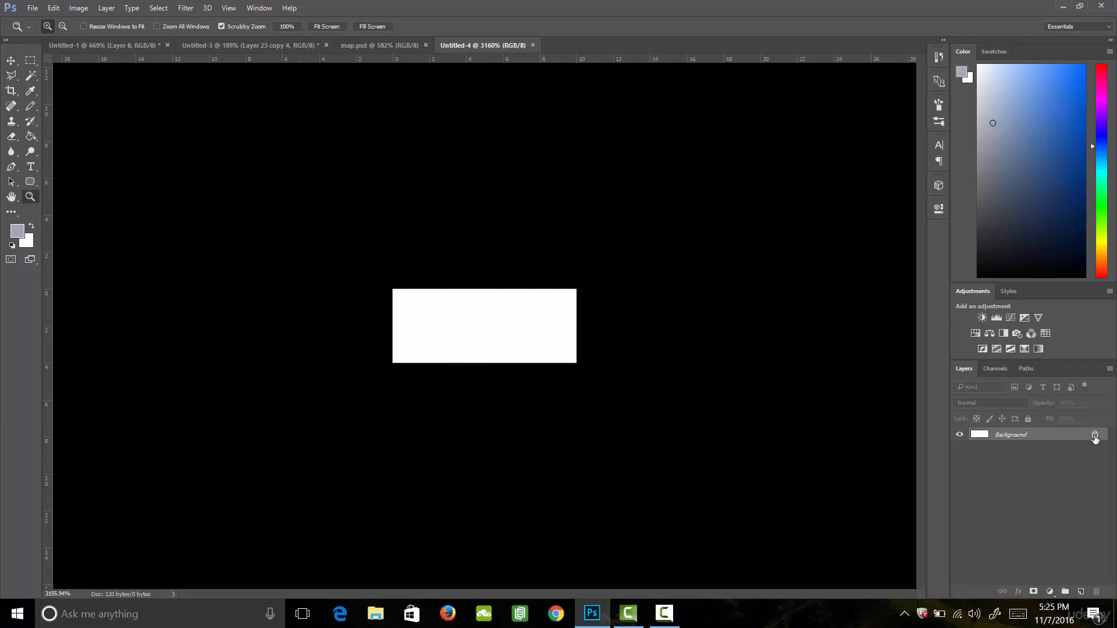
pyautogui.click(1094, 436)
pyautogui.click(1080, 591)
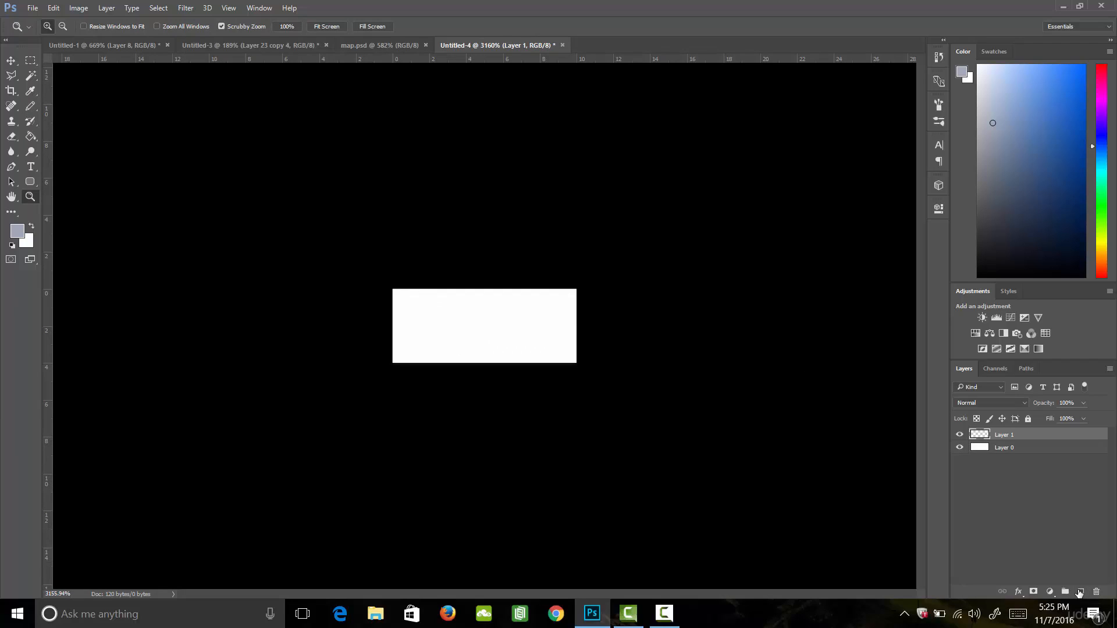
pyautogui.click(1019, 449)
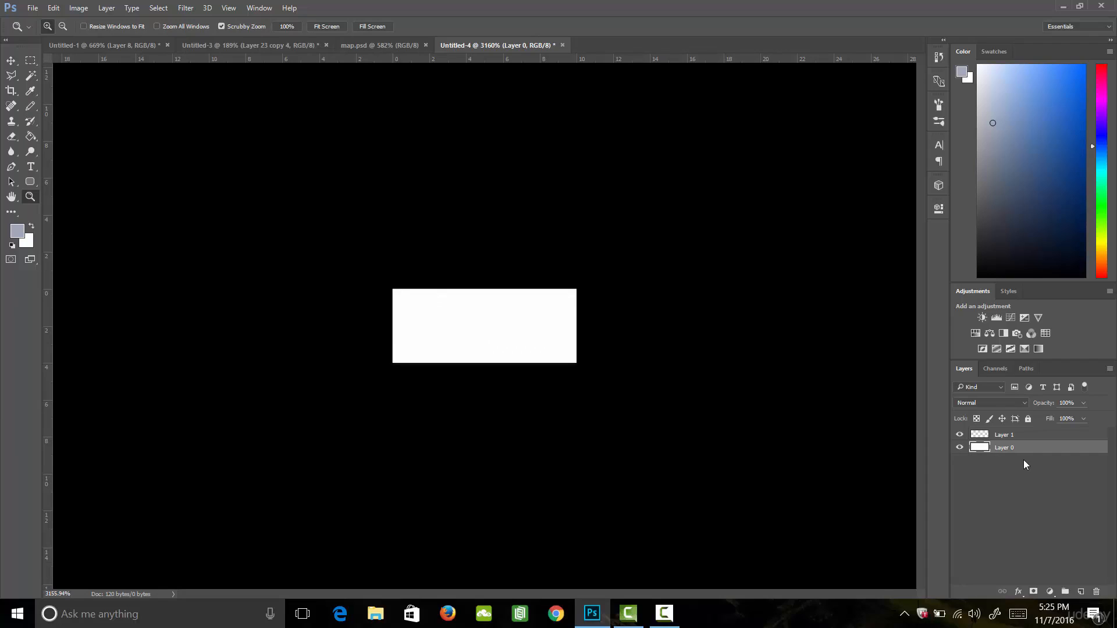
pyautogui.press('Delete')
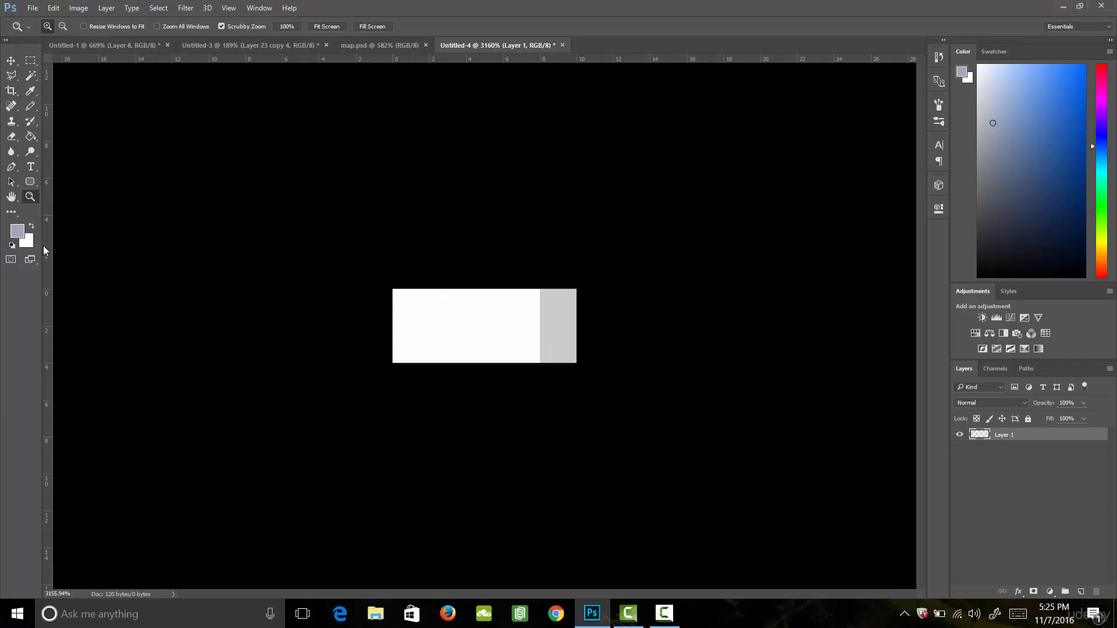
# Set the foreground color to the lighter blue c1cddf and reduce the Pencil size to 1 px
pyautogui.click(17, 231)
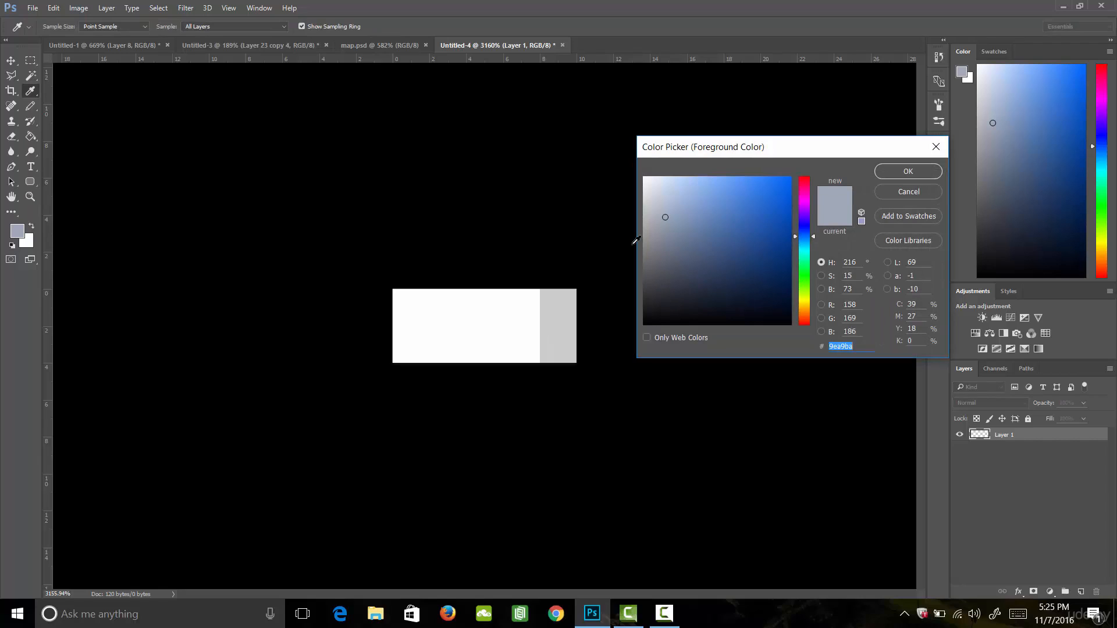
pyautogui.moveTo(664, 209); pyautogui.dragTo(663, 195)
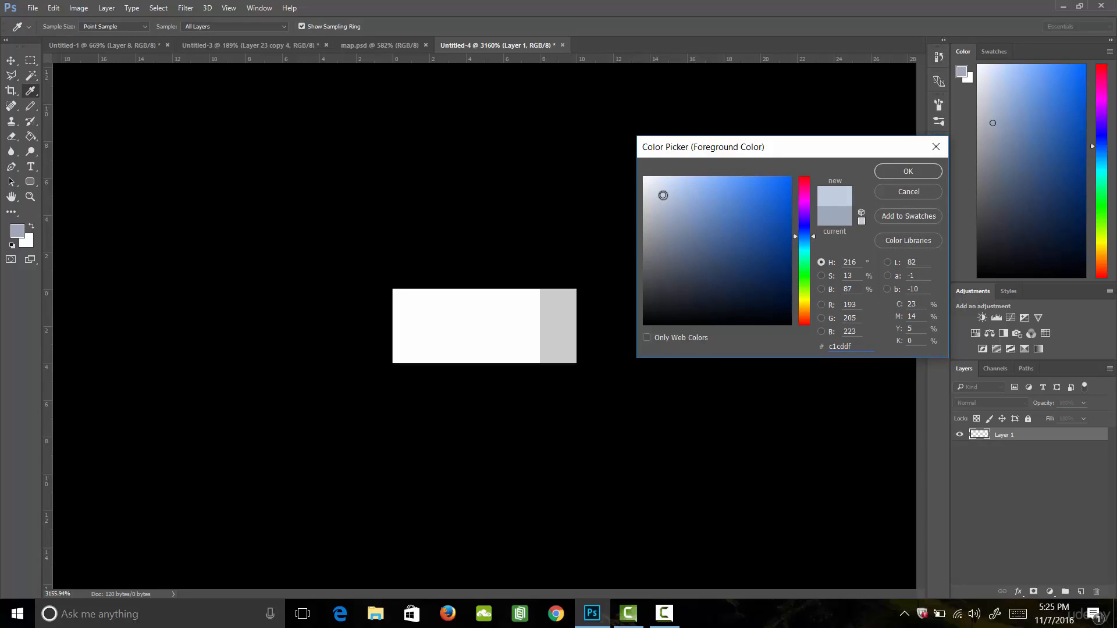
pyautogui.click(908, 171)
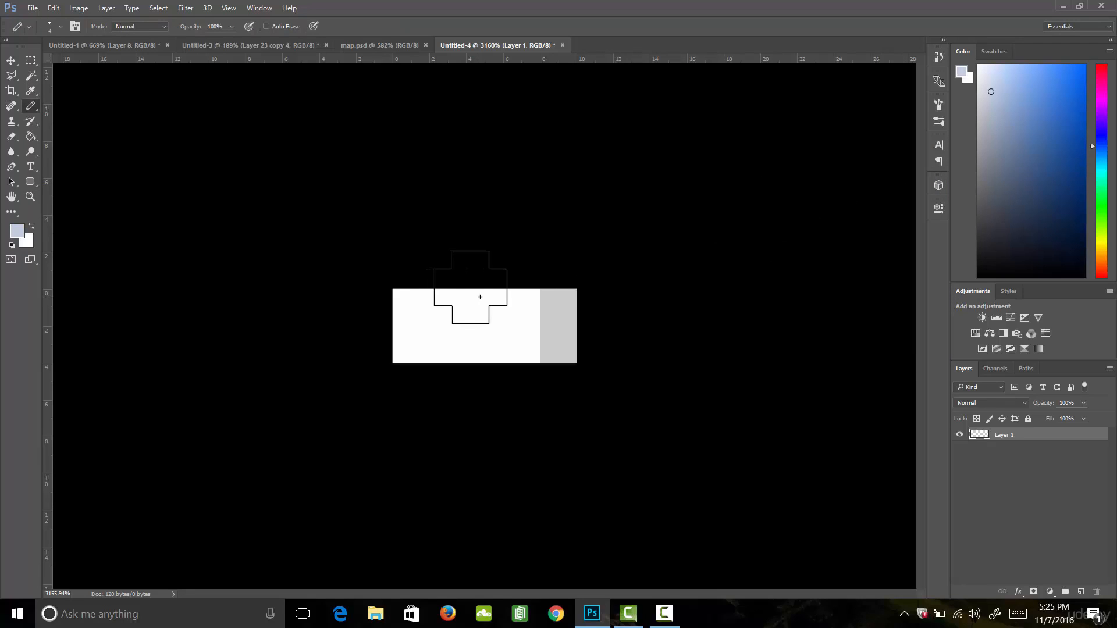
pyautogui.press('[')
pyautogui.press('[')
pyautogui.press('[')
# Paint staggered 4 px long bricks on the first and third pixel rows, separated by 1 px gaps and wrapping at the edges
pyautogui.click(401, 298)
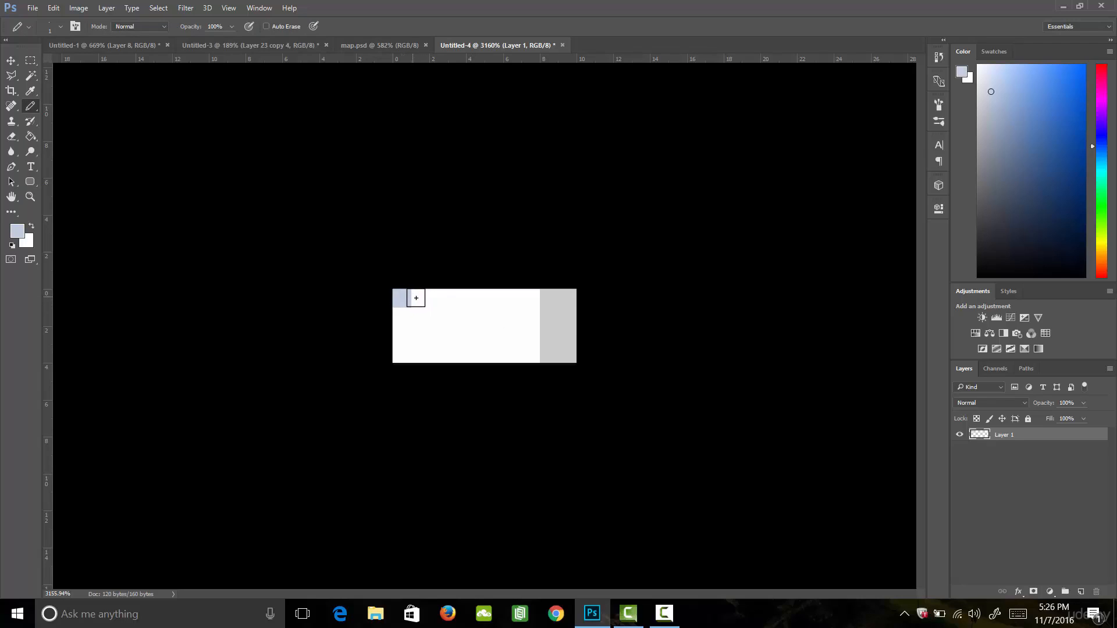
pyautogui.moveTo(416, 298); pyautogui.dragTo(548, 305)
pyautogui.click(494, 298)
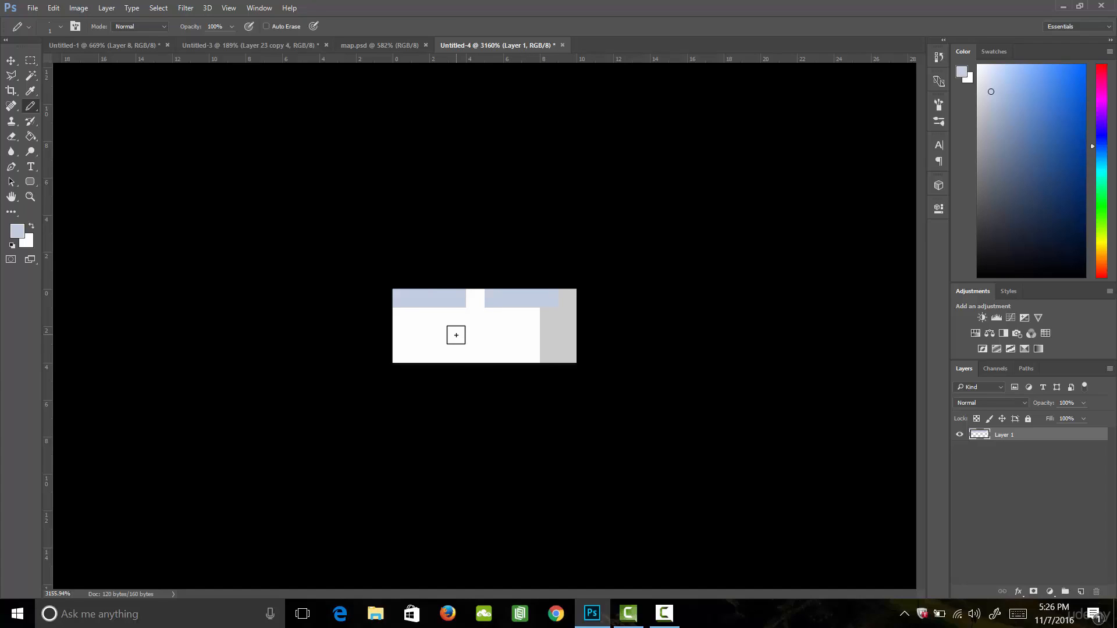
pyautogui.click(456, 335)
pyautogui.click(456, 299)
pyautogui.moveTo(478, 335); pyautogui.dragTo(516, 334)
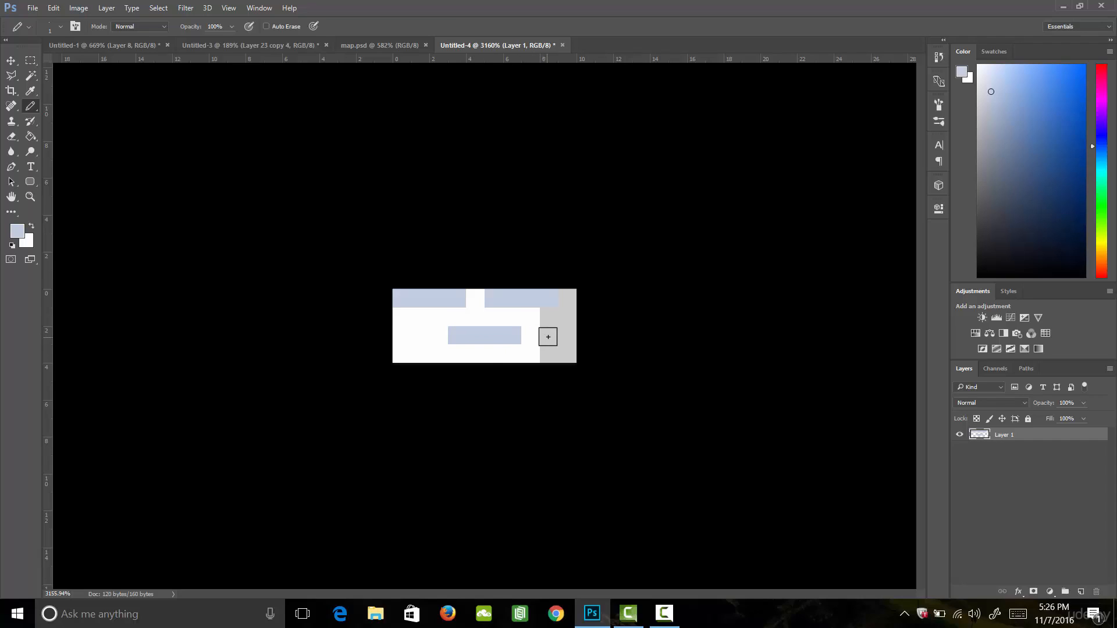
pyautogui.moveTo(548, 336); pyautogui.dragTo(566, 331)
pyautogui.moveTo(414, 331); pyautogui.dragTo(402, 332)
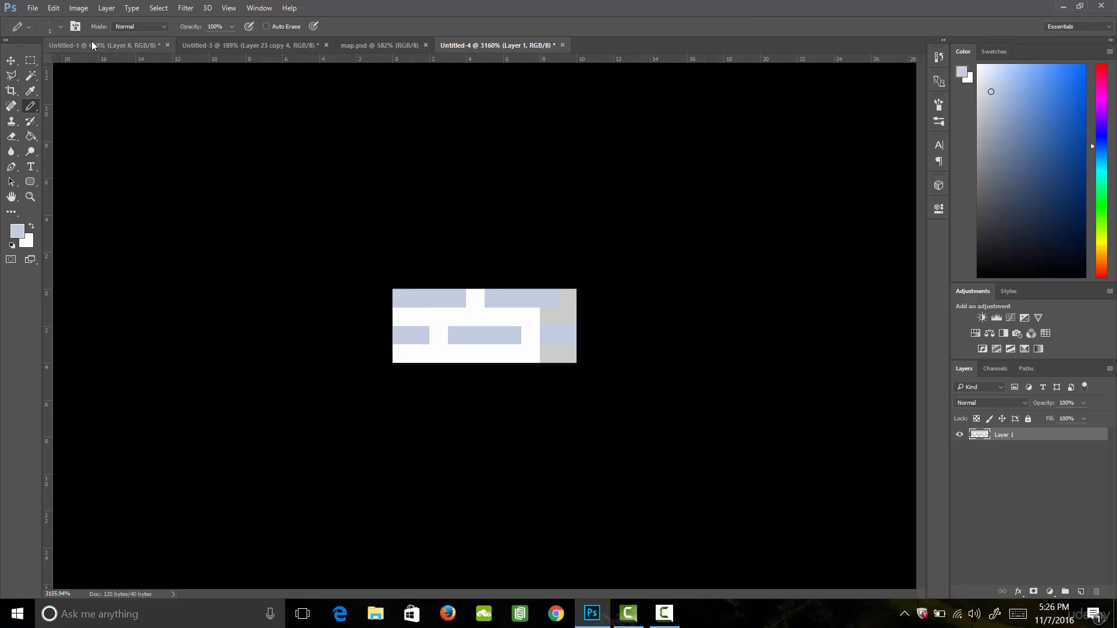
# Define the brick drawing as a pattern named "brick"
pyautogui.click(53, 7)
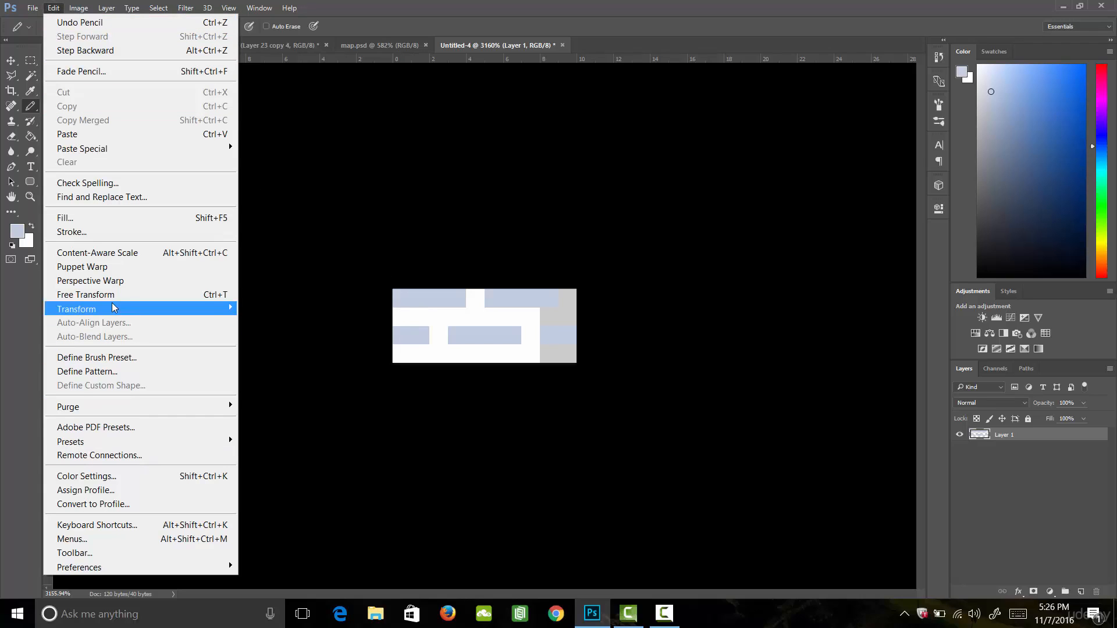
pyautogui.click(127, 371)
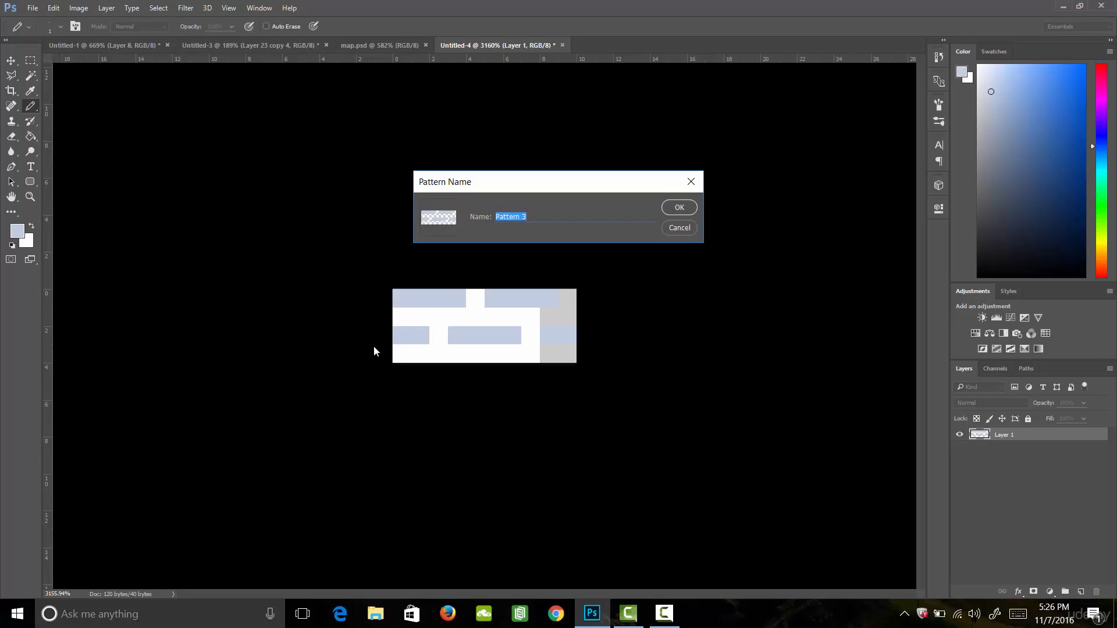
pyautogui.write('brick')
pyautogui.press('Return')
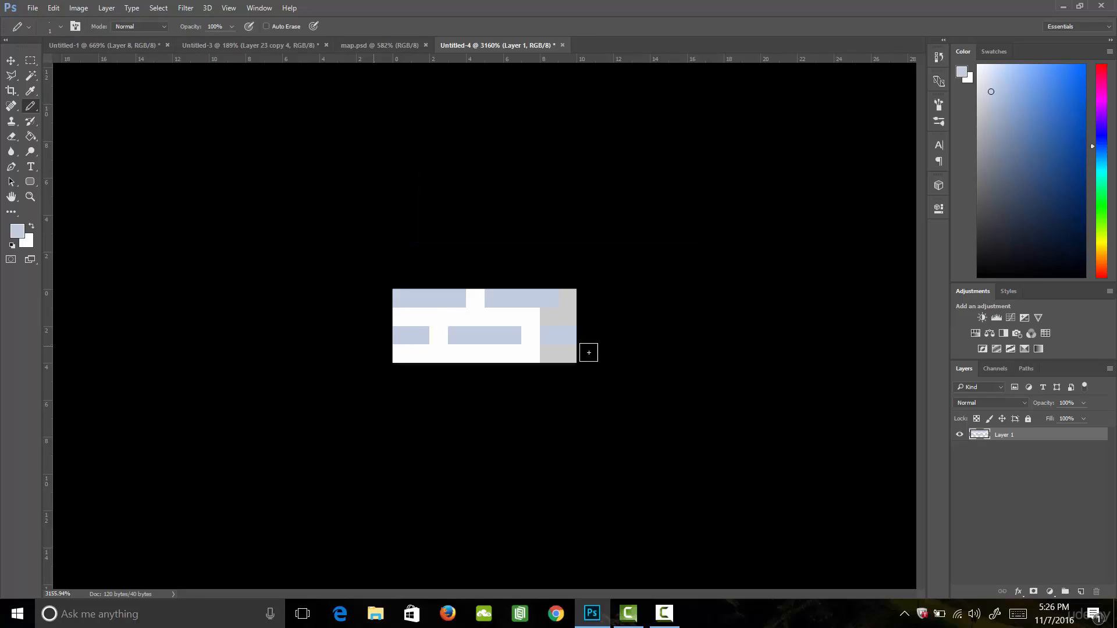
# Return to the Untitled-1 tileset and fill the house shape with the brick pattern using the Paint Bucket
pyautogui.click(136, 44)
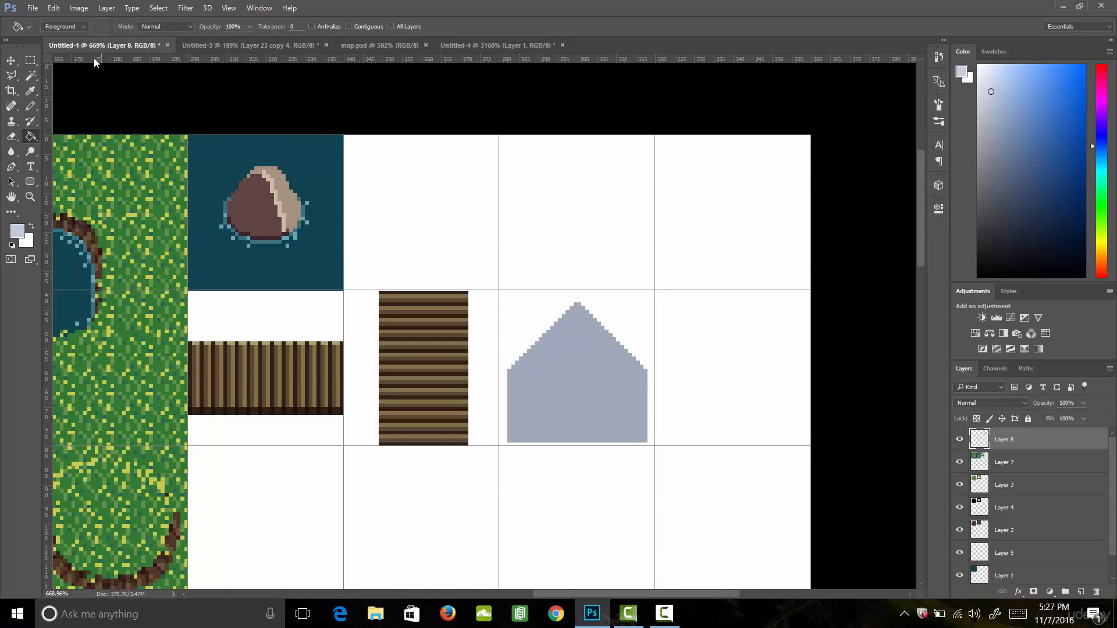
pyautogui.click(84, 27)
pyautogui.click(110, 27)
pyautogui.scroll(-1, 152, 107)
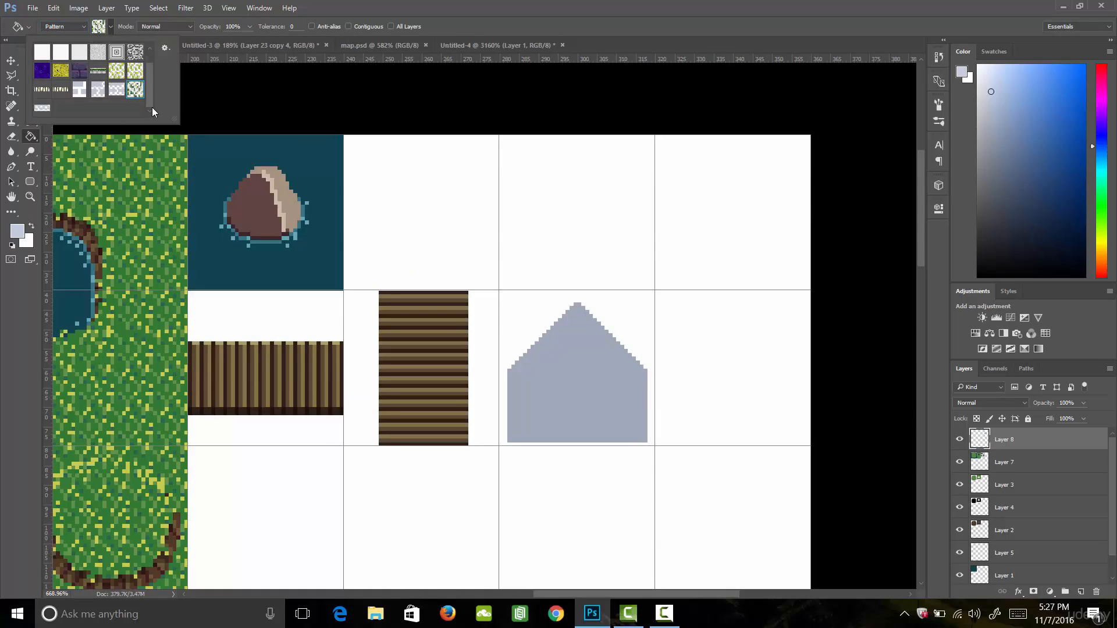
pyautogui.click(41, 107)
pyautogui.click(567, 373)
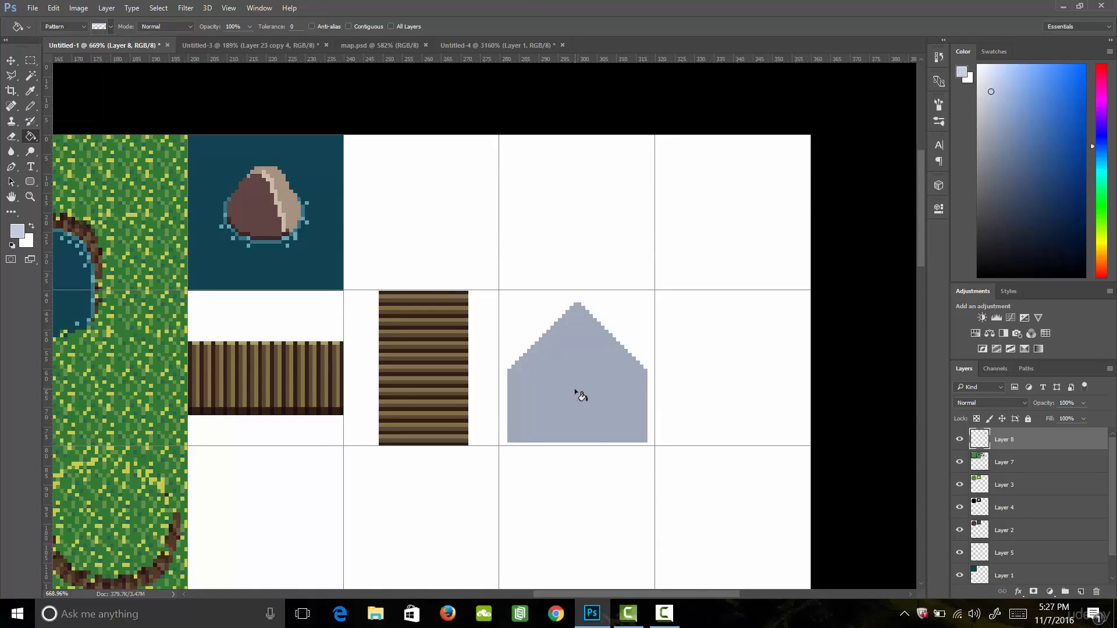
pyautogui.click(578, 395)
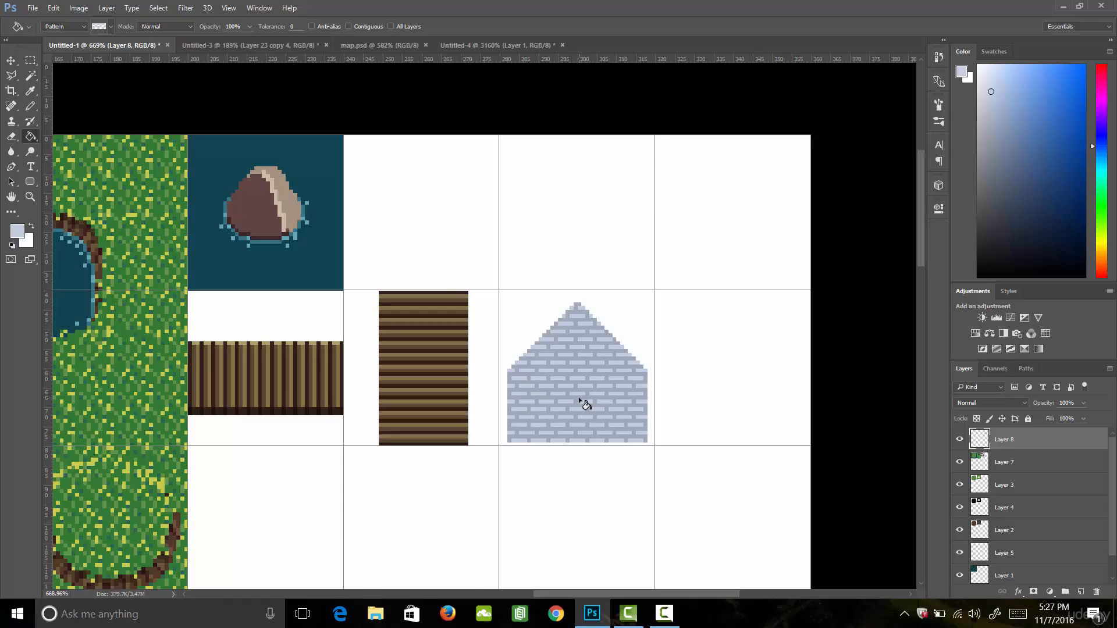
# Sample the grey-blue from the house wall and set the foreground color to a darker shade of it
pyautogui.press('i')
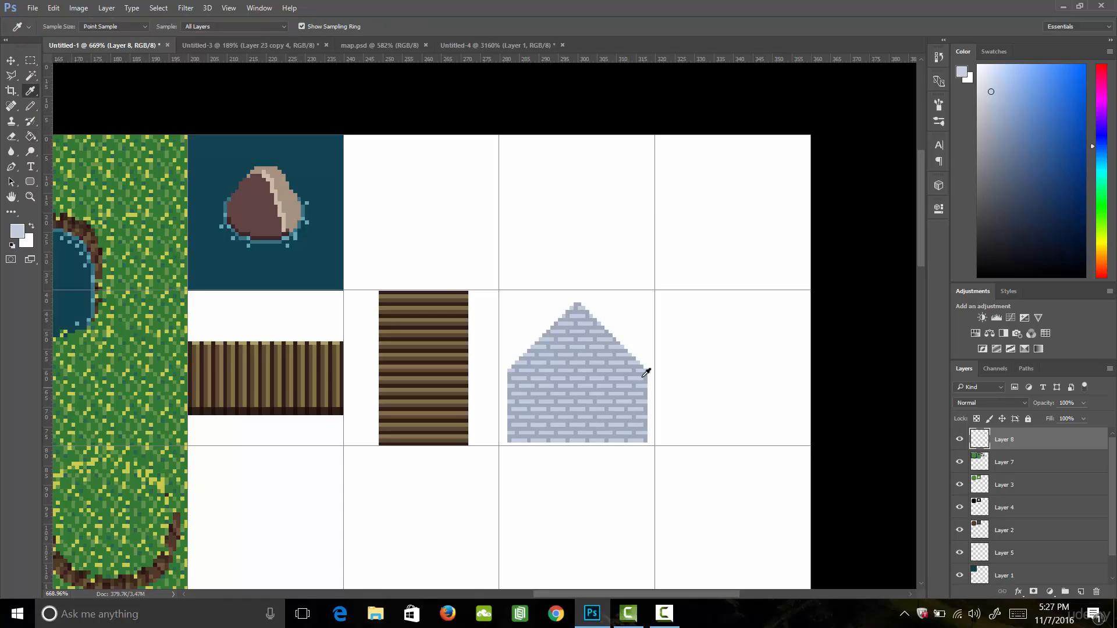
pyautogui.click(646, 393)
pyautogui.click(17, 230)
pyautogui.moveTo(667, 231); pyautogui.dragTo(667, 235)
pyautogui.click(919, 175)
# Outline the house wall's two sides and base with straight 1 px pencil lines in the darker grey-blue
pyautogui.press('b')
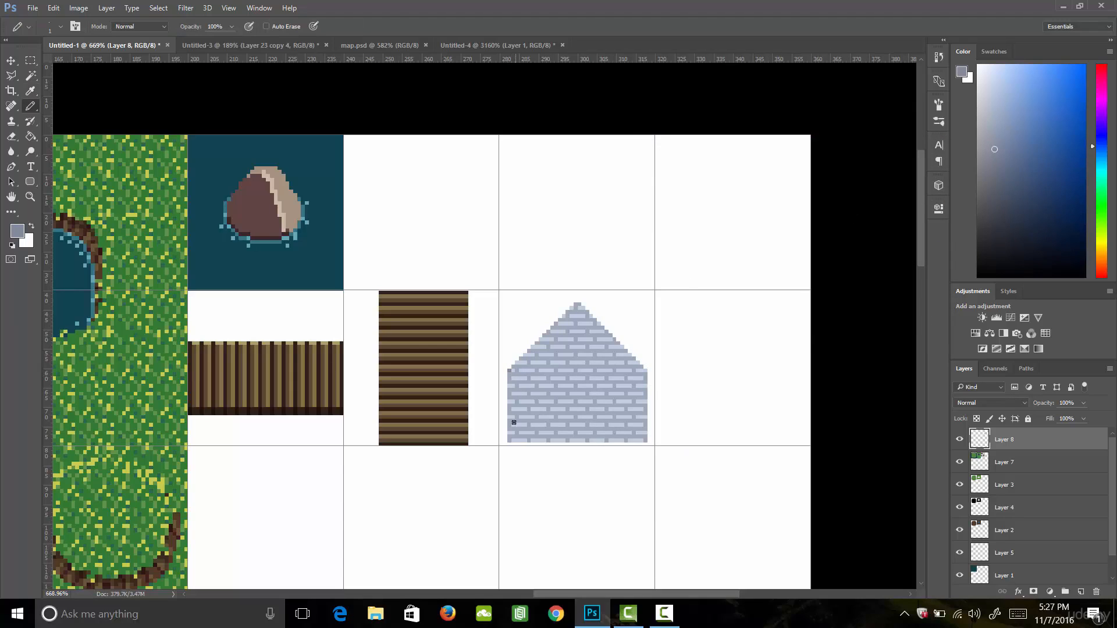
pyautogui.keyDown('shift'); pyautogui.click(510, 440); pyautogui.keyUp('shift')
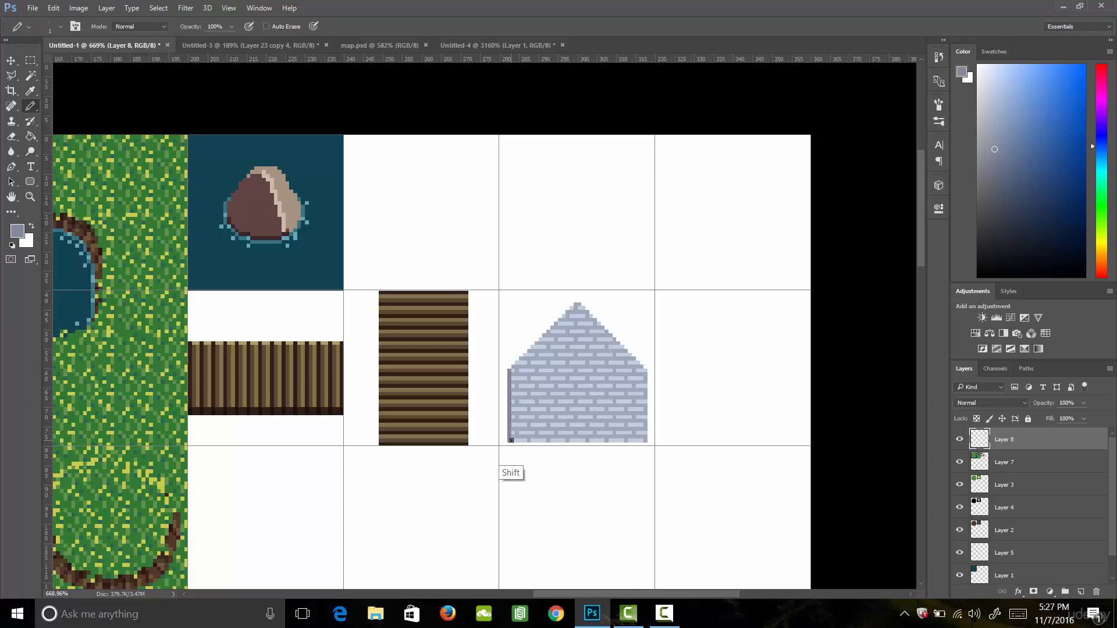
pyautogui.keyDown('shift'); pyautogui.click(646, 441); pyautogui.keyUp('shift')
pyautogui.keyDown('shift'); pyautogui.click(646, 370); pyautogui.keyUp('shift')
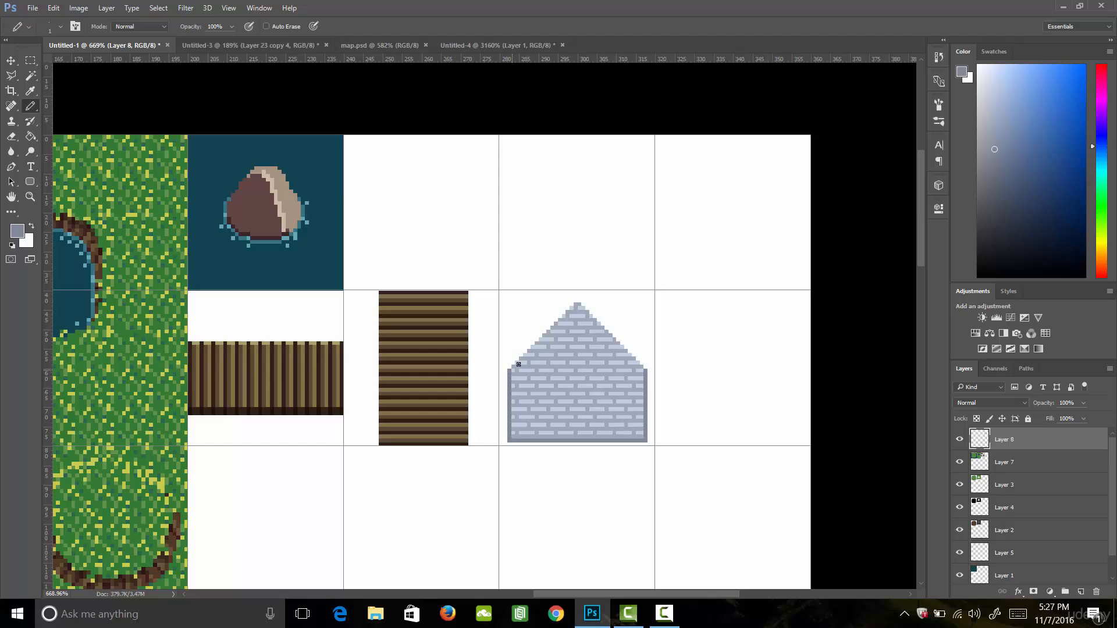
# Outline both roof slopes of the house with straight 1 px pencil lines in the darker grey-blue
pyautogui.keyDown('shift'); pyautogui.click(580, 303); pyautogui.keyUp('shift')
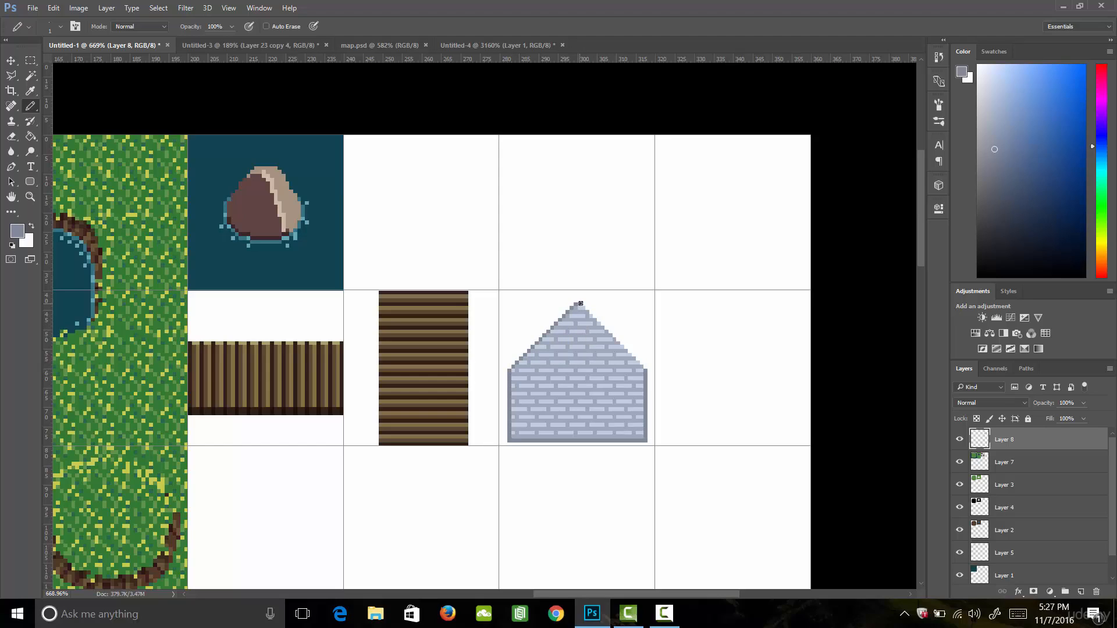
pyautogui.keyDown('shift'); pyautogui.click(645, 372); pyautogui.keyUp('shift')
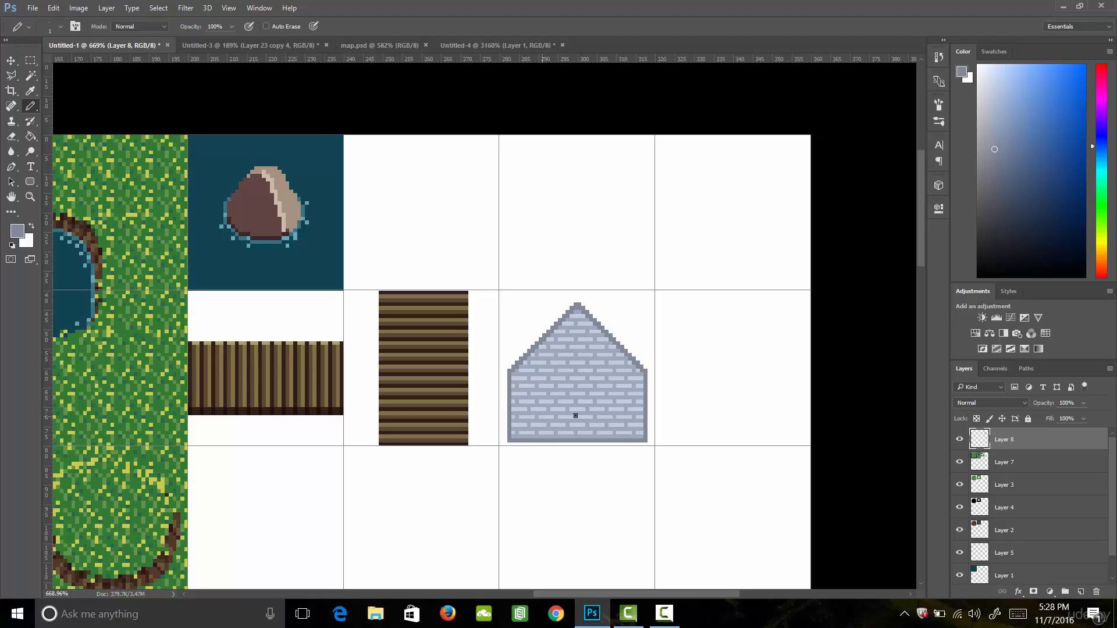
# Add a new layer above the house and set the foreground color to brown #614434
pyautogui.click(1080, 591)
pyautogui.click(17, 230)
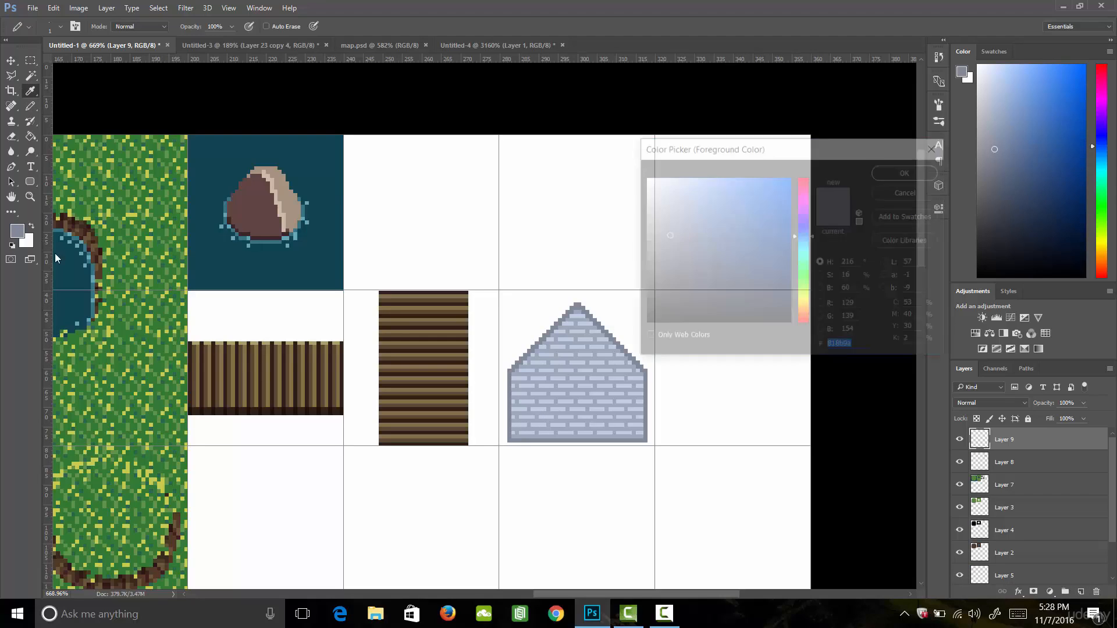
pyautogui.click(739, 276)
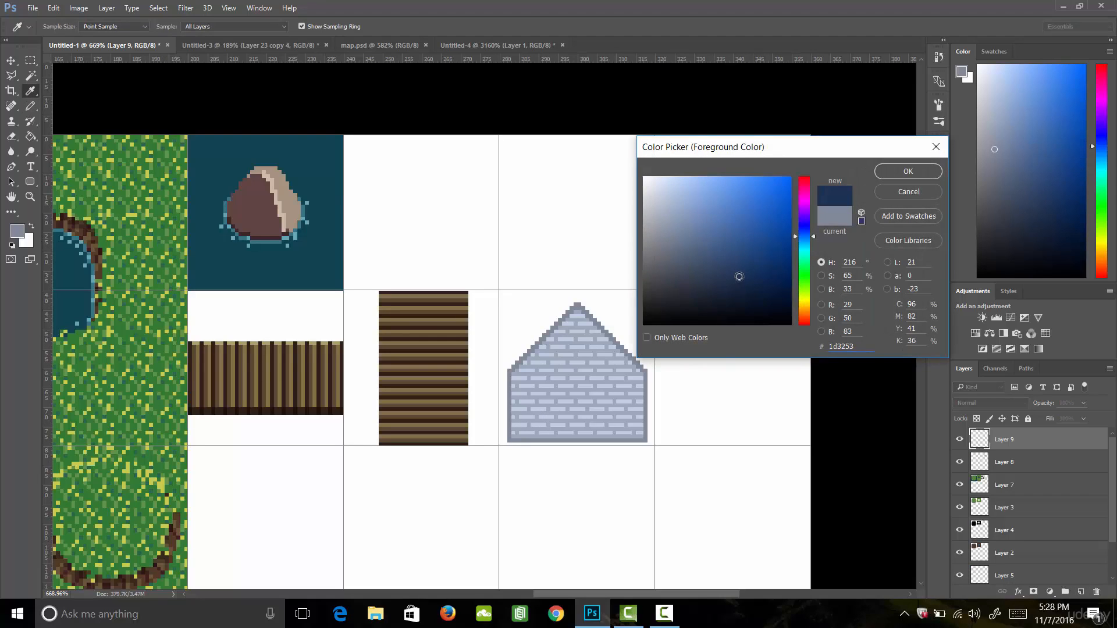
pyautogui.moveTo(803, 236); pyautogui.dragTo(808, 312)
pyautogui.click(705, 271)
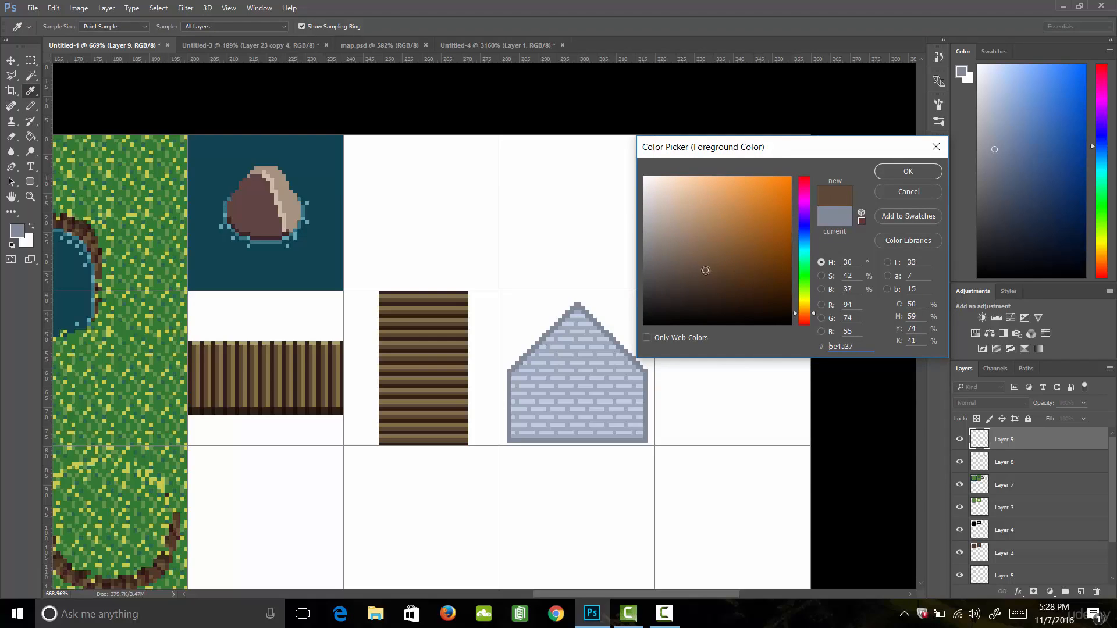
pyautogui.moveTo(705, 270)
pyautogui.mouseDown()
pyautogui.moveTo(715, 285)
pyautogui.moveTo(711, 268)
pyautogui.mouseUp()
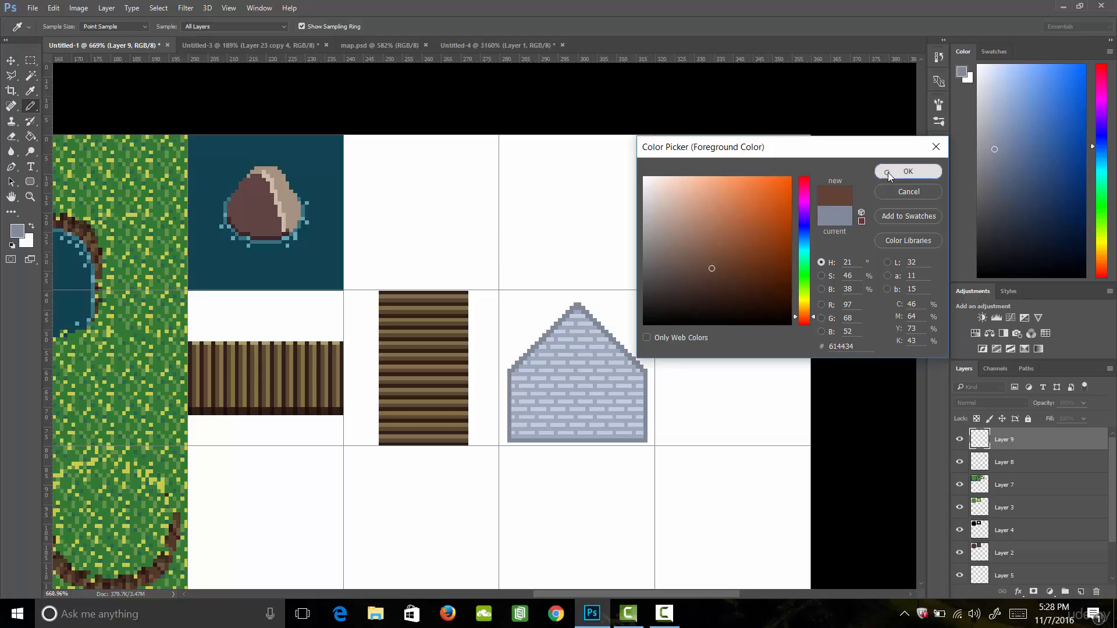
pyautogui.click(888, 172)
# Select a door-sized rectangle at the center of the wall's base and fill it with the foreground brown using the Paint Bucket
pyautogui.press('m')
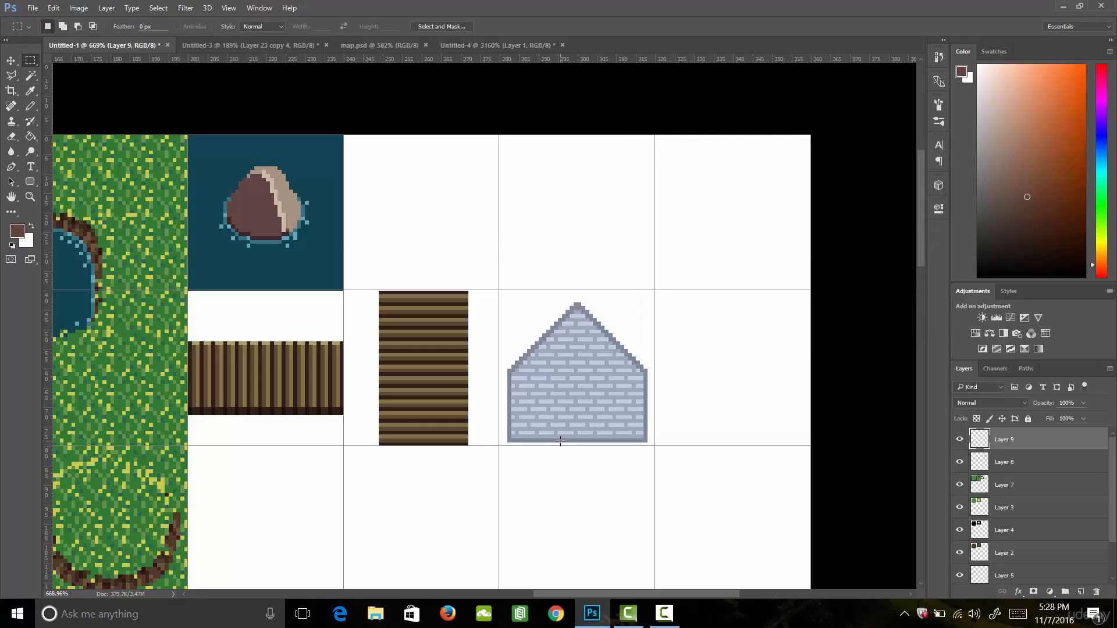
pyautogui.moveTo(561, 442)
pyautogui.mouseDown()
pyautogui.moveTo(568, 403)
pyautogui.moveTo(598, 372)
pyautogui.moveTo(596, 396)
pyautogui.mouseUp()
pyautogui.press('g')
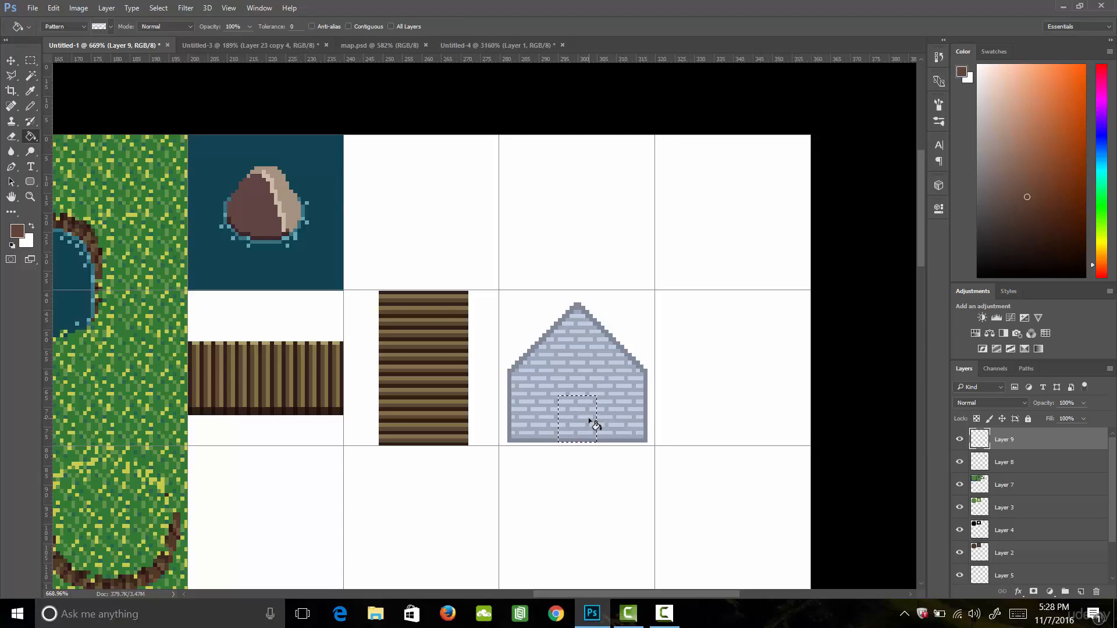
pyautogui.click(84, 25)
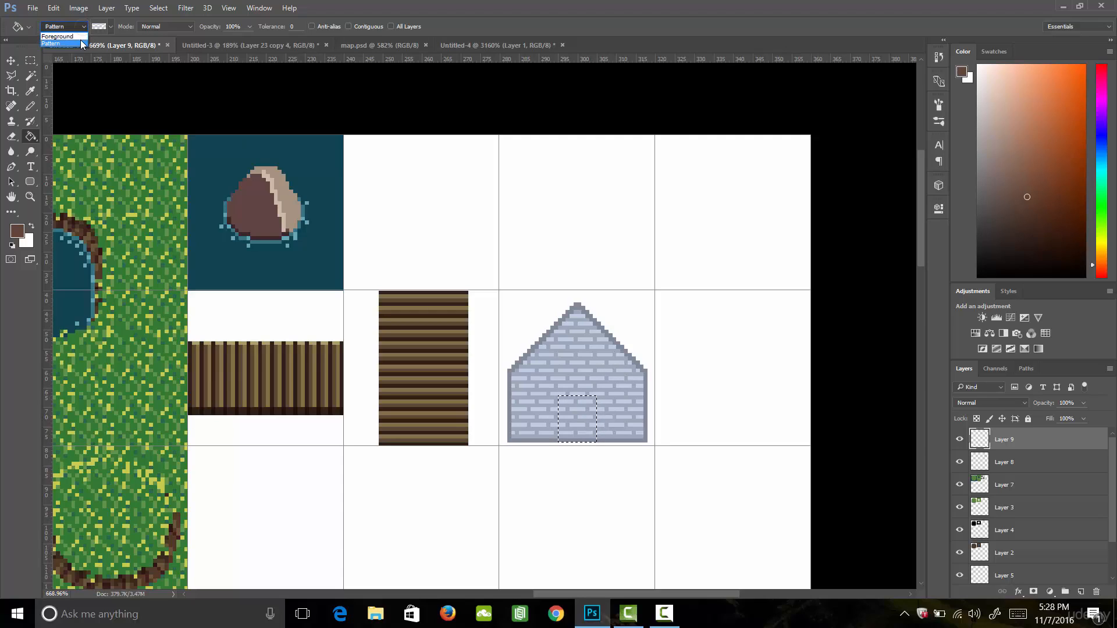
pyautogui.click(78, 37)
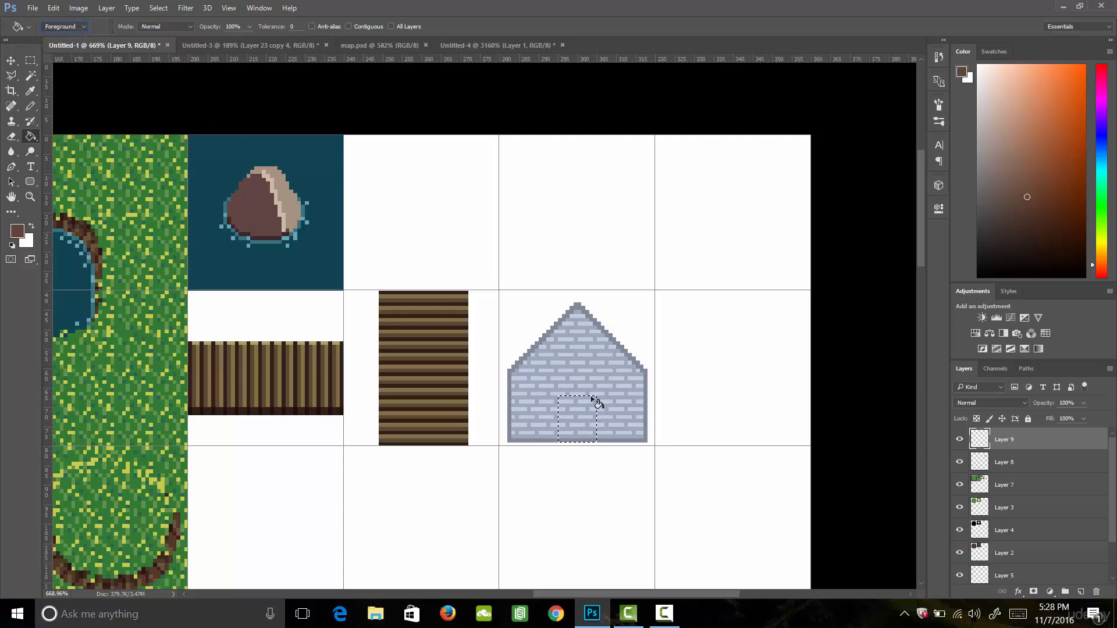
pyautogui.click(584, 429)
# Stretch the brown door upward to 116.67% of its height with Free Transform and deselect it
pyautogui.press('m')
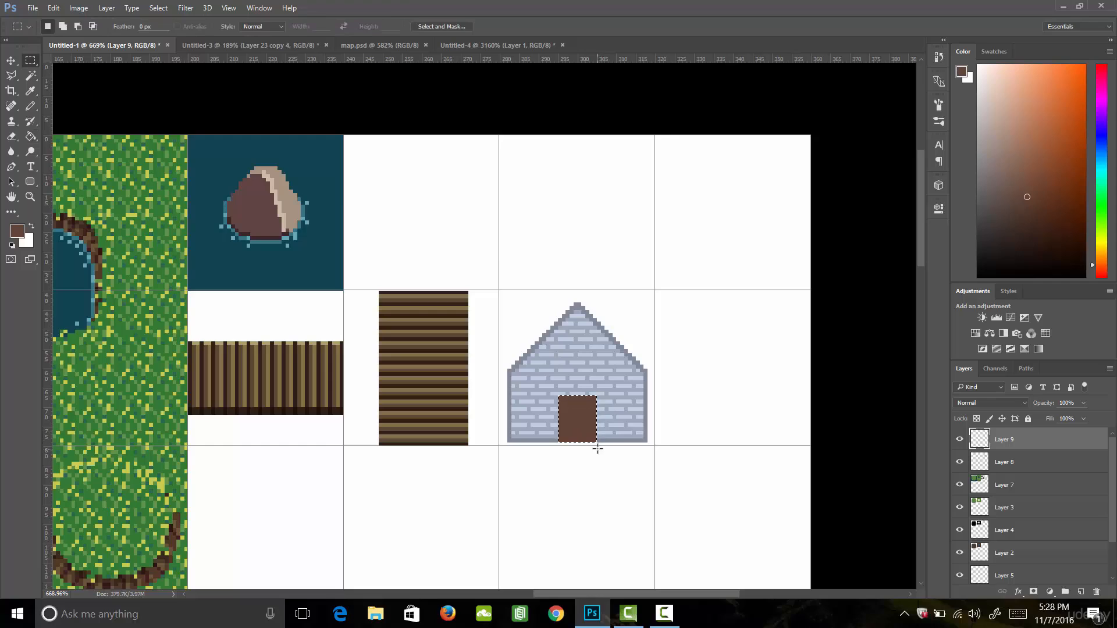
pyautogui.hotkey('ctrl', 't')
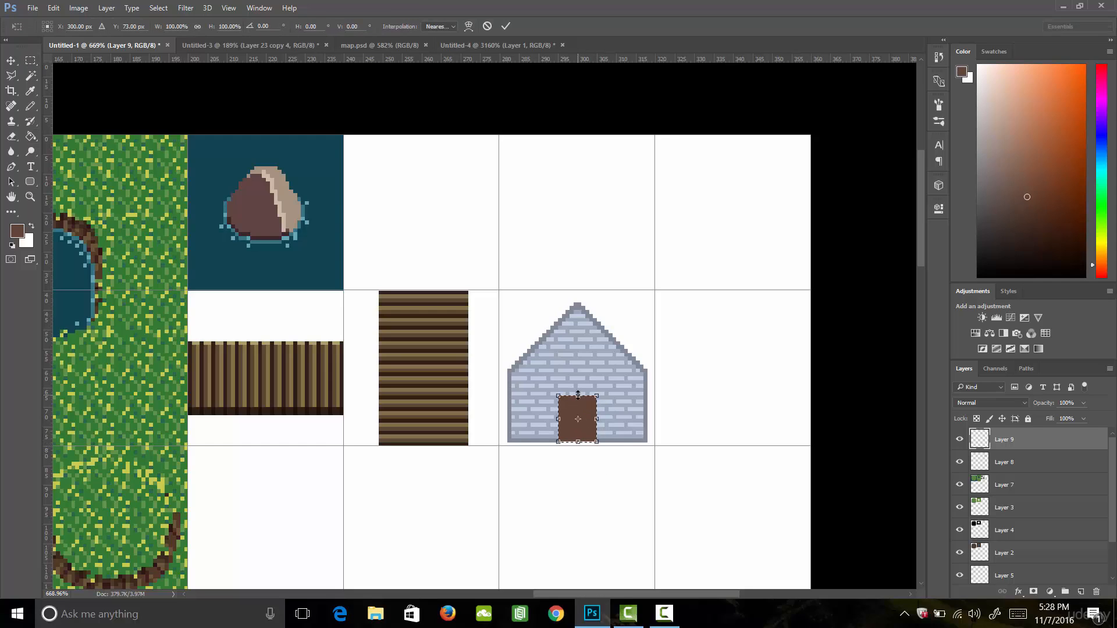
pyautogui.moveTo(578, 394); pyautogui.dragTo(582, 382)
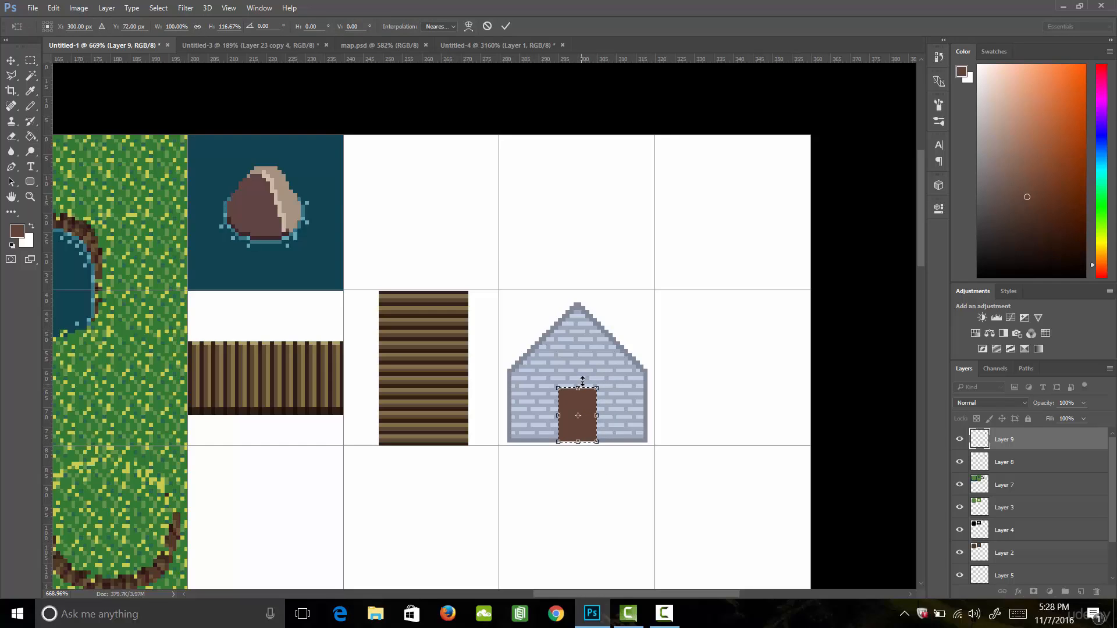
pyautogui.press('Return')
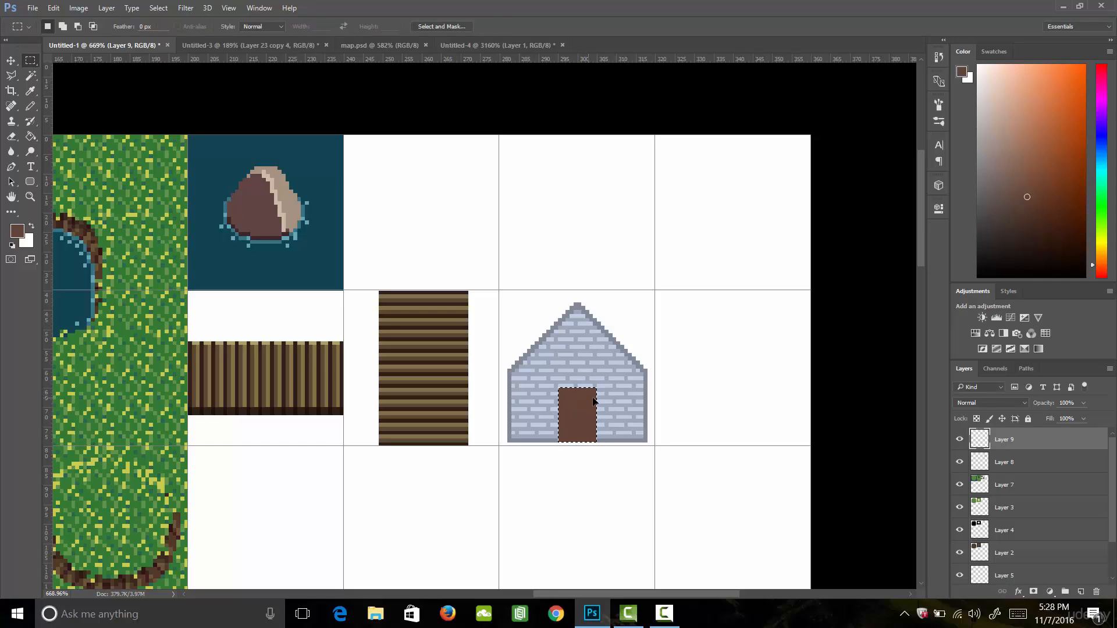
pyautogui.hotkey('ctrl', 'd')
# Choose a darker reddish brown and pencil two short horizontal lines on the door and an outline around its edges
pyautogui.click(17, 230)
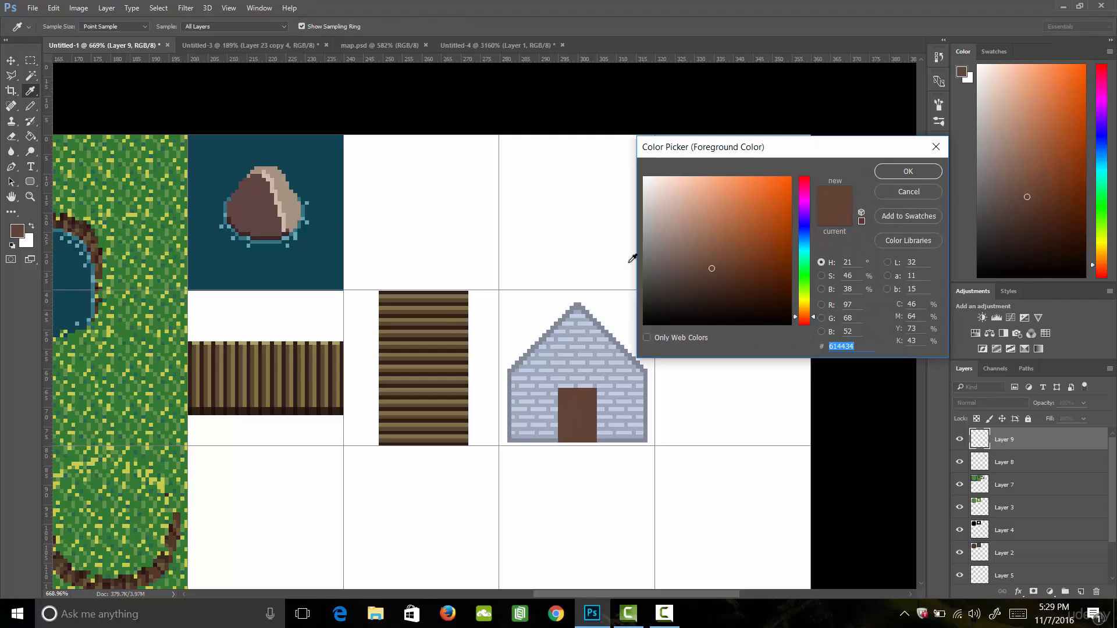
pyautogui.click(712, 282)
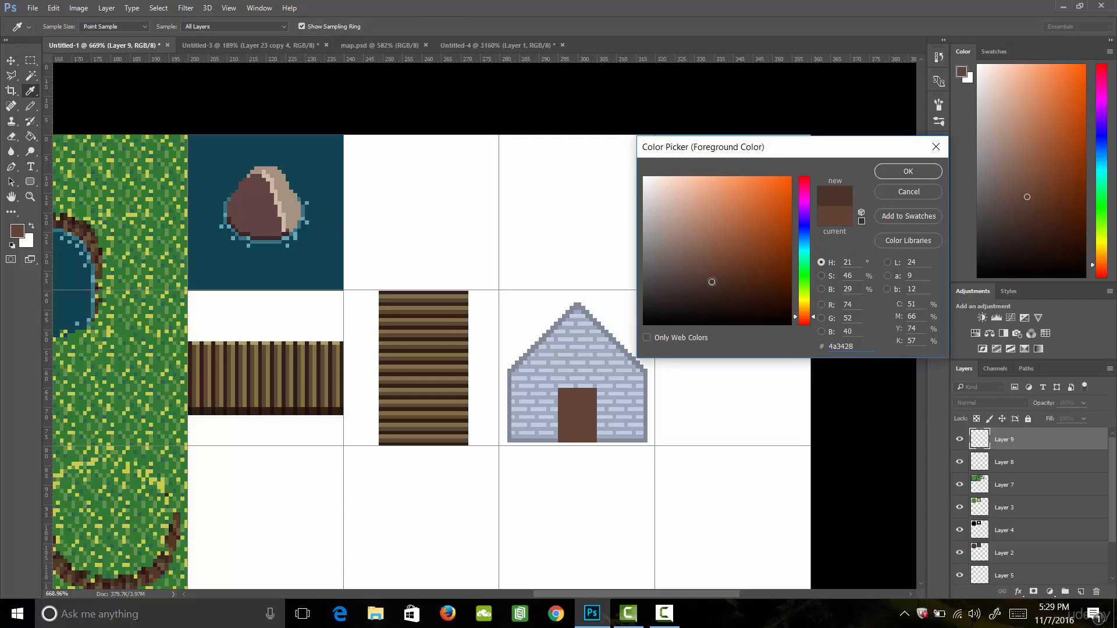
pyautogui.click(890, 173)
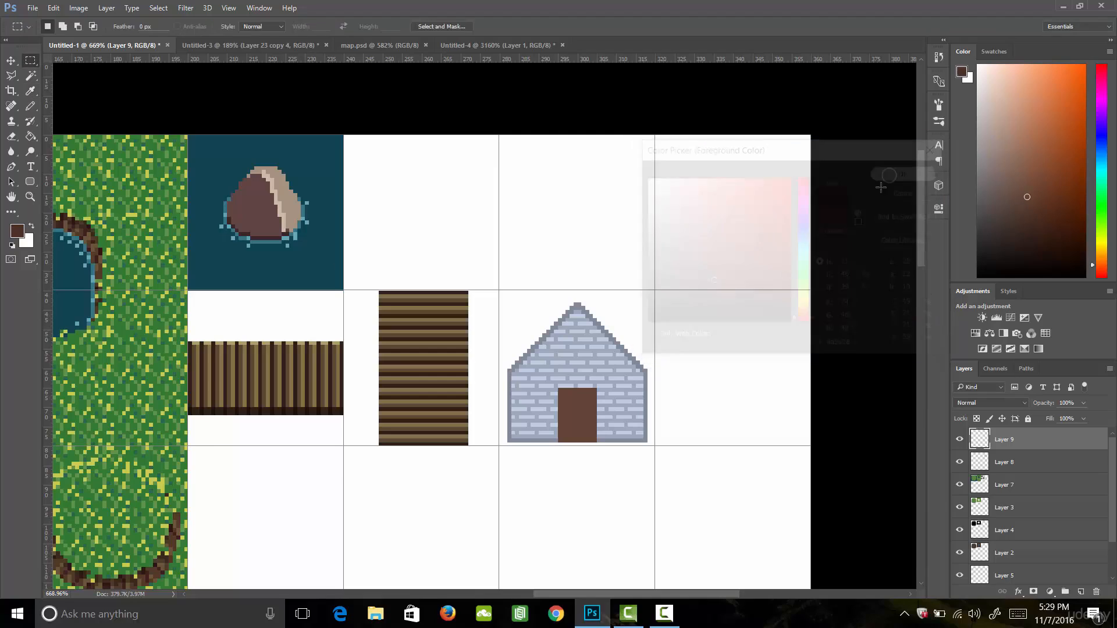
pyautogui.keyDown('shift'); pyautogui.click(586, 421); pyautogui.keyUp('shift')
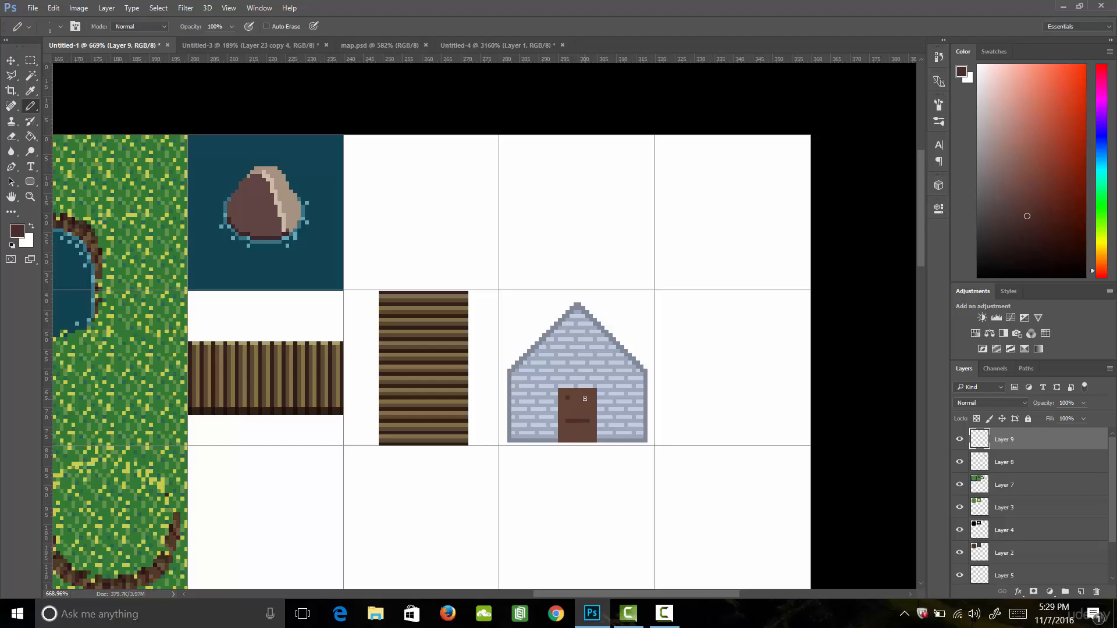
pyautogui.keyDown('shift'); pyautogui.click(585, 398); pyautogui.keyUp('shift')
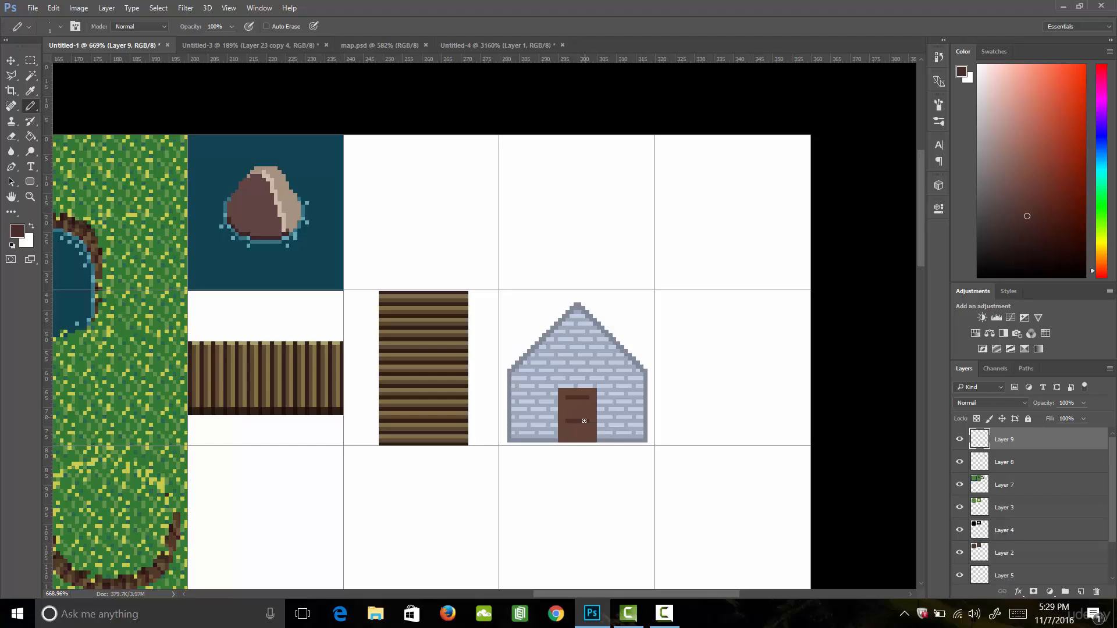
pyautogui.keyDown('shift'); pyautogui.click(561, 390); pyautogui.keyUp('shift')
pyautogui.keyDown('shift'); pyautogui.click(595, 440); pyautogui.keyUp('shift')
# Set the foreground color to a very dark brown, #37221e
pyautogui.click(17, 231)
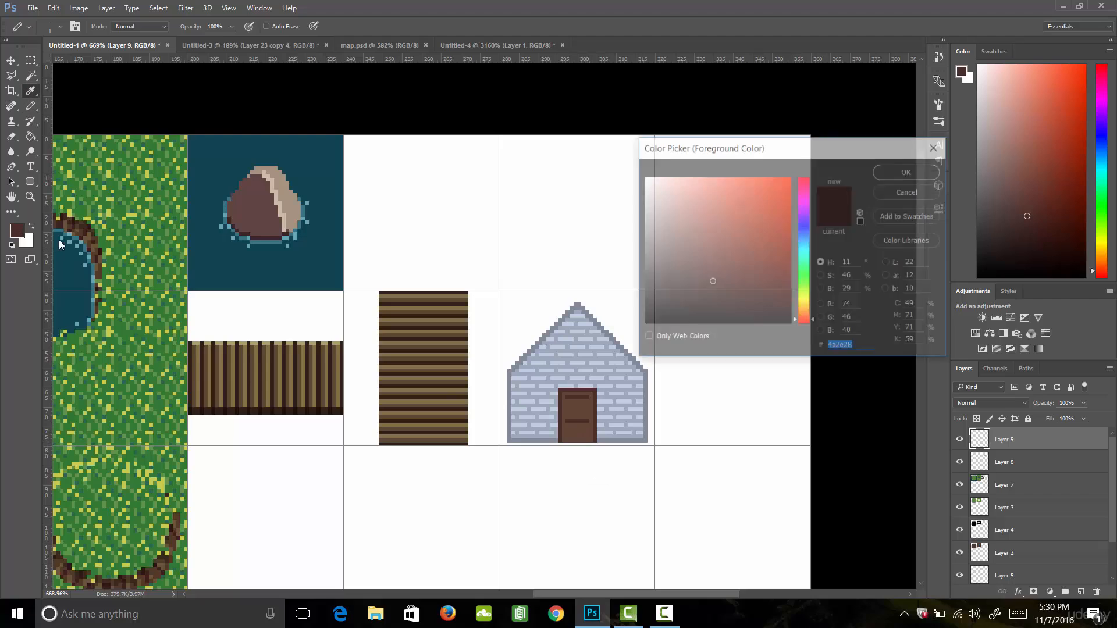
pyautogui.click(712, 293)
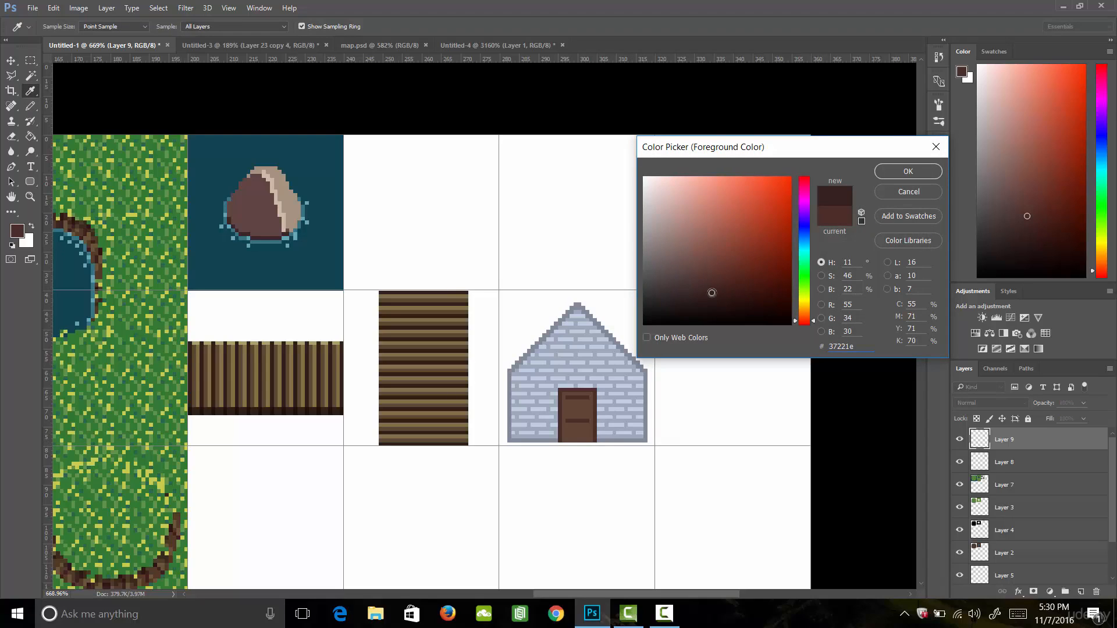
pyautogui.click(899, 171)
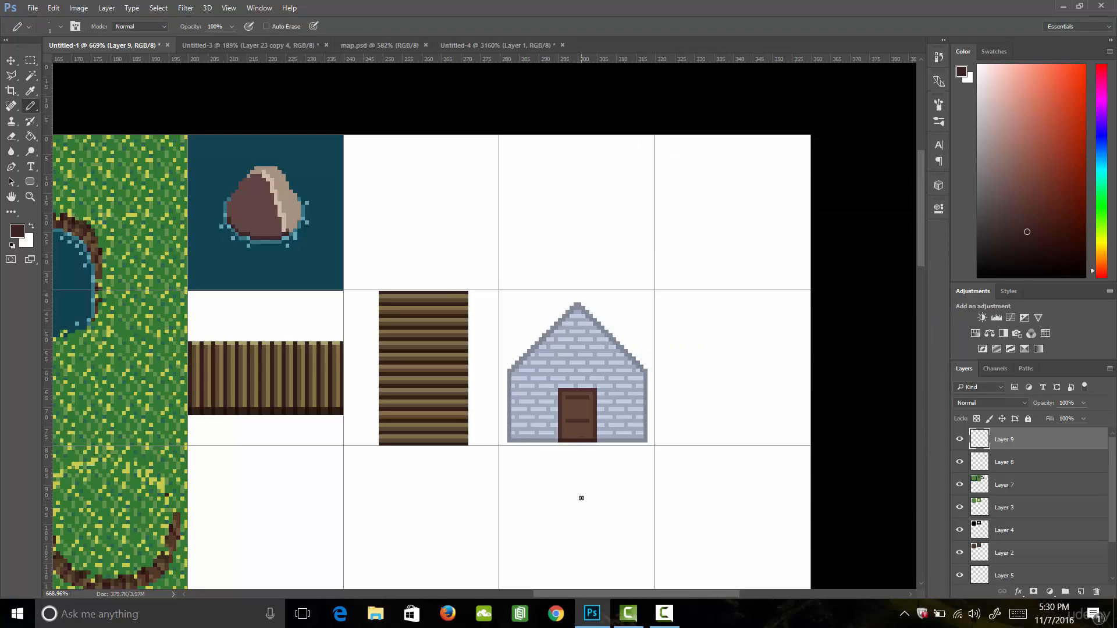
# Sample the door's brown and set the foreground color to a lighter tan shade, #856b4f
pyautogui.press('i')
pyautogui.click(577, 402)
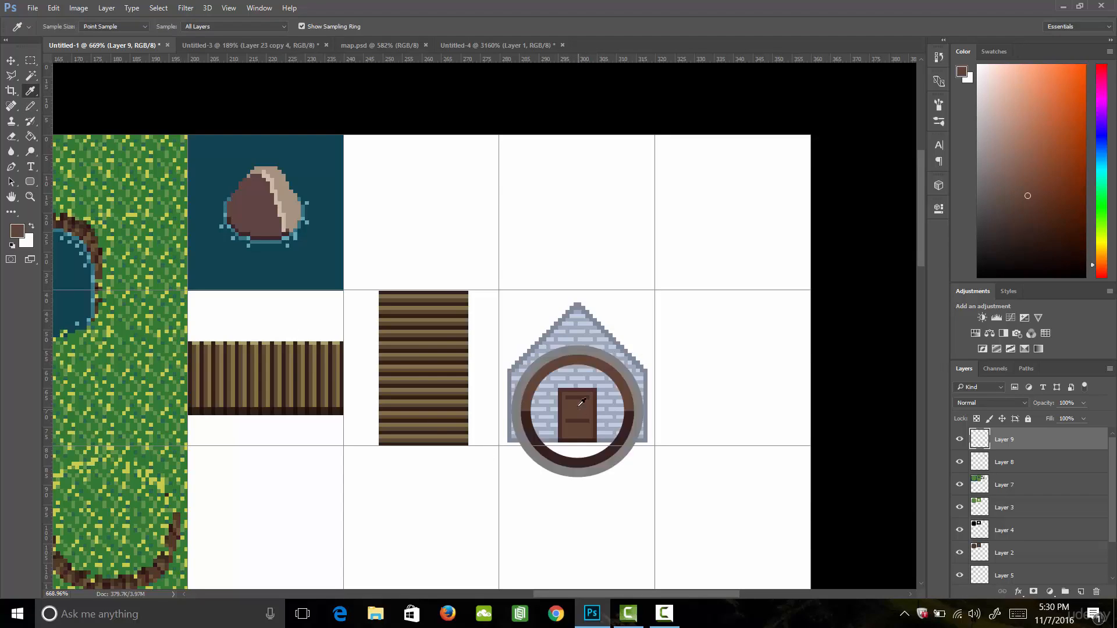
pyautogui.click(17, 231)
pyautogui.moveTo(708, 258); pyautogui.dragTo(703, 247)
pyautogui.click(801, 313)
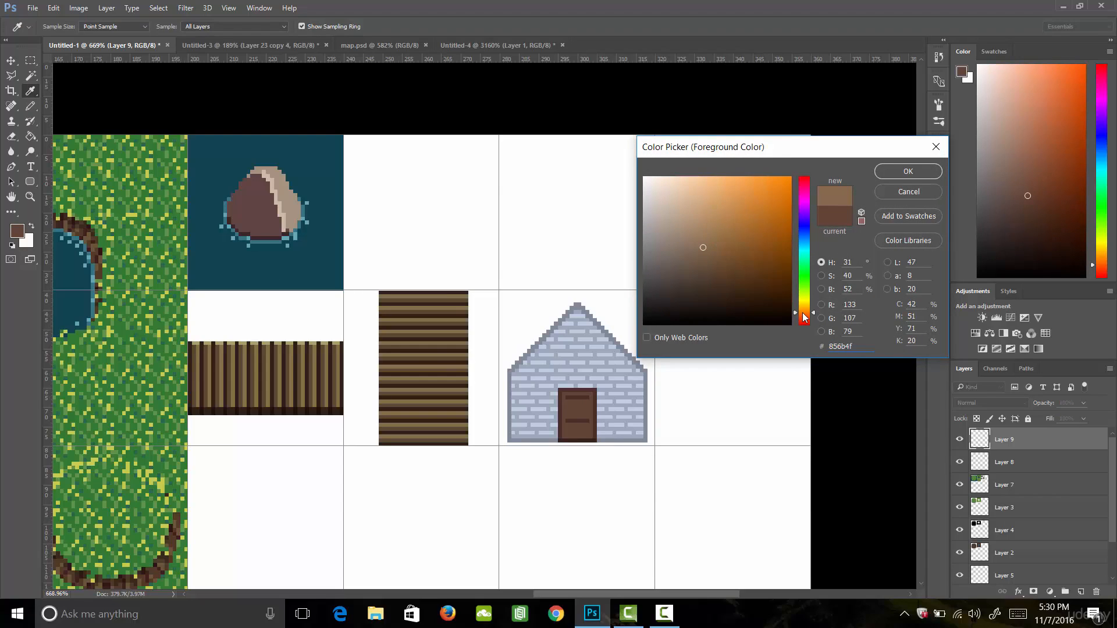
pyautogui.click(880, 177)
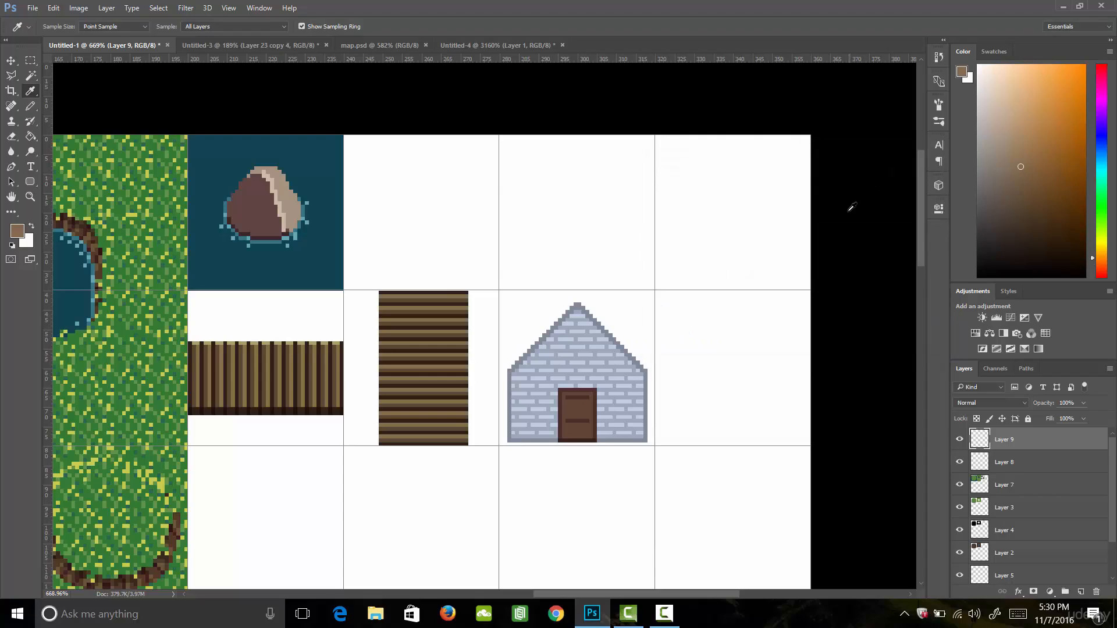
# Pencil two short horizontal tan highlight lines on the door, one below each dark line
pyautogui.press('b')
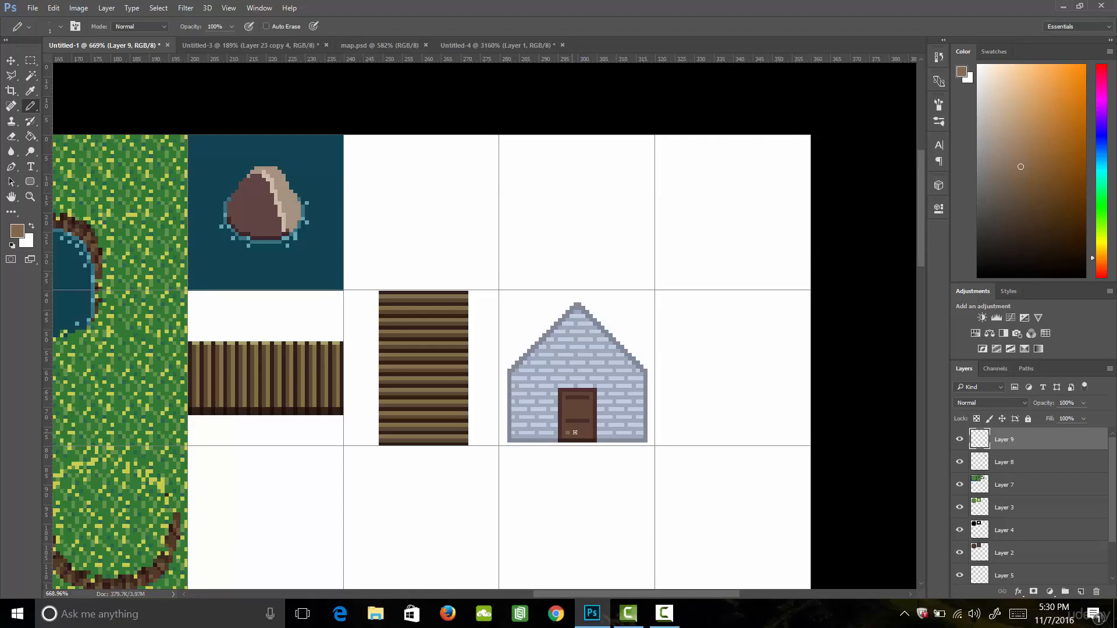
pyautogui.keyDown('shift'); pyautogui.click(586, 433); pyautogui.keyUp('shift')
pyautogui.click(568, 409)
pyautogui.keyDown('shift'); pyautogui.click(587, 410); pyautogui.keyUp('shift')
# Set the foreground color to gold #cab346 and draw a one-pixel doorknob near the door's right edge
pyautogui.click(17, 230)
pyautogui.click(805, 305)
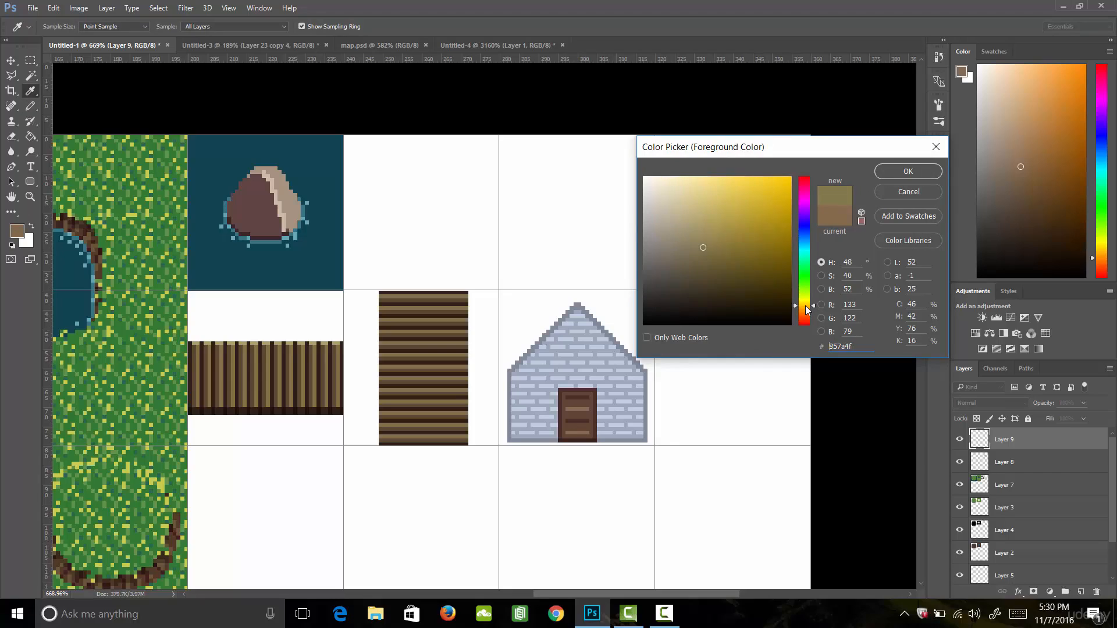
pyautogui.moveTo(706, 233)
pyautogui.mouseDown()
pyautogui.moveTo(716, 202)
pyautogui.moveTo(728, 202)
pyautogui.mouseUp()
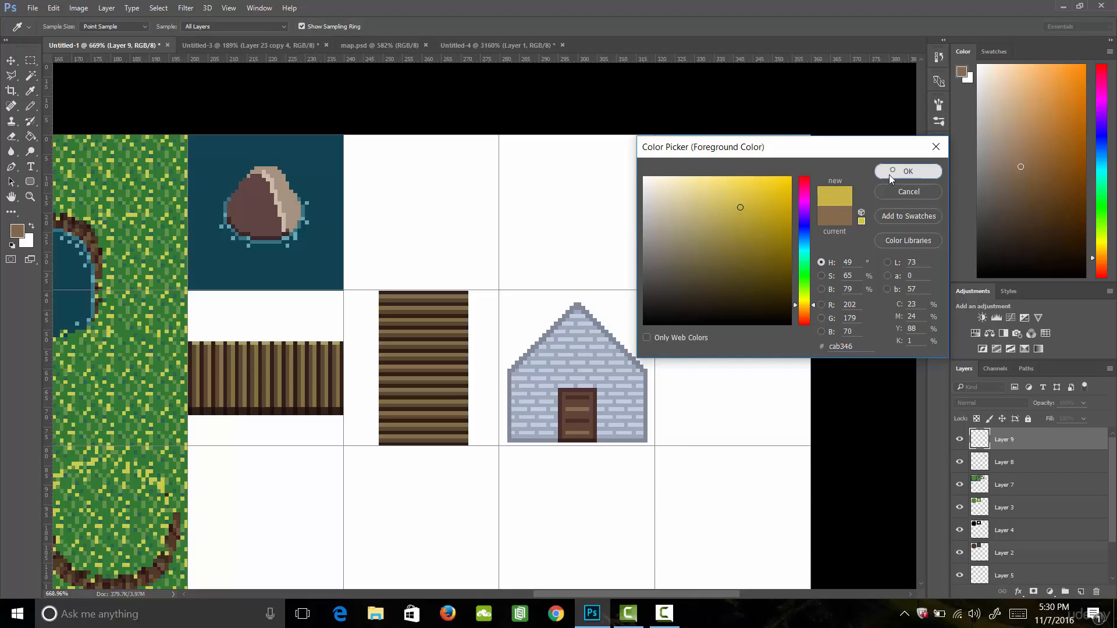
pyautogui.click(895, 172)
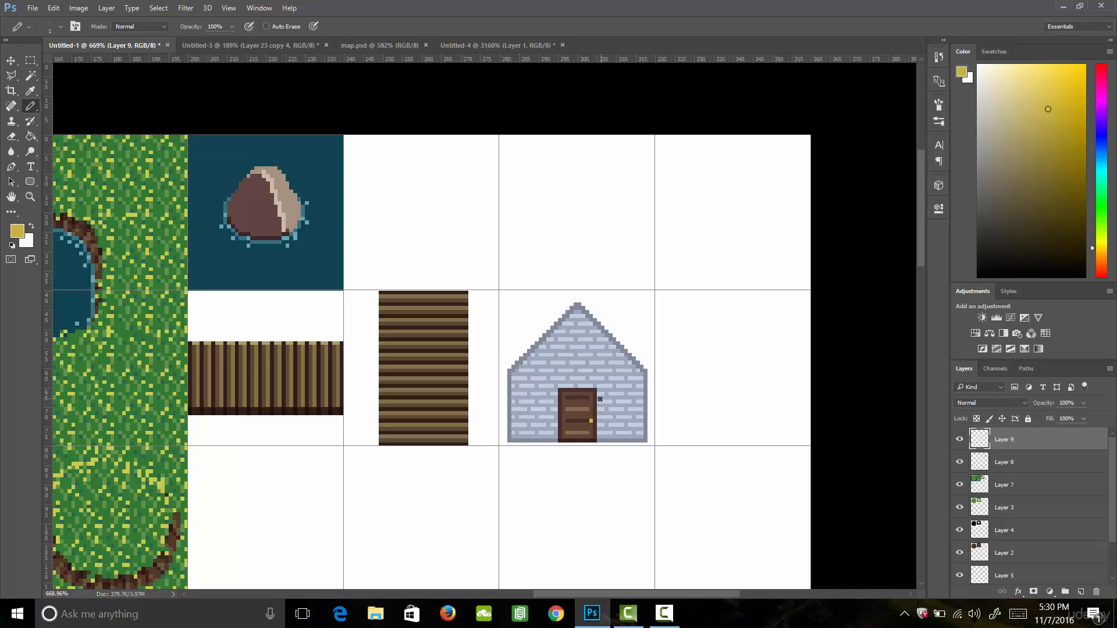
# Sample the dark brown of the door's lines for the Pencil
pyautogui.press('i')
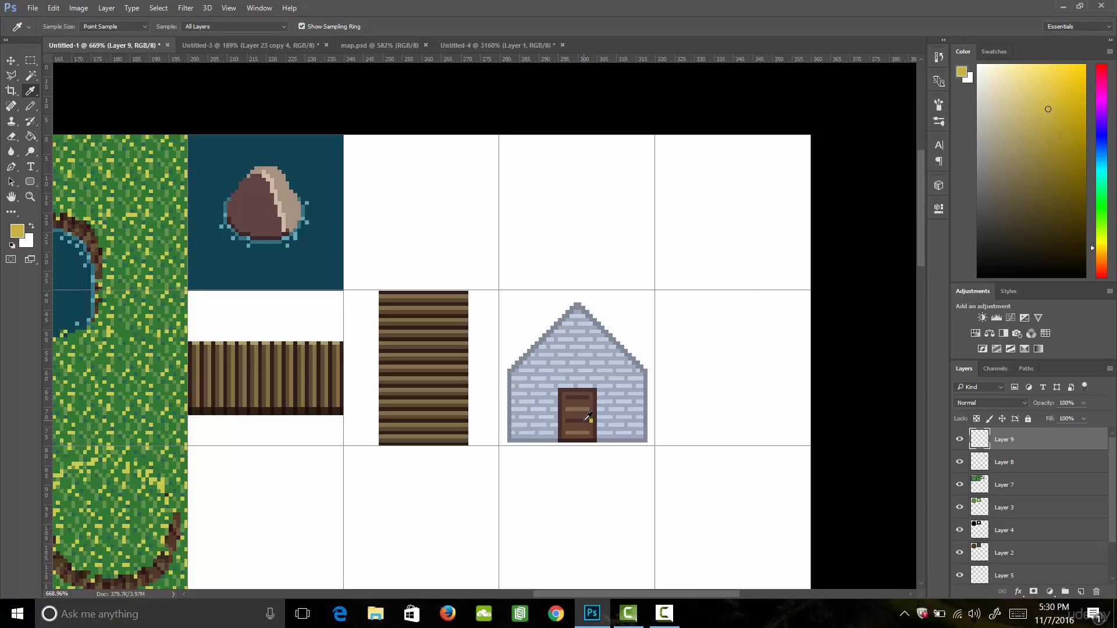
pyautogui.click(587, 417)
pyautogui.press('b')
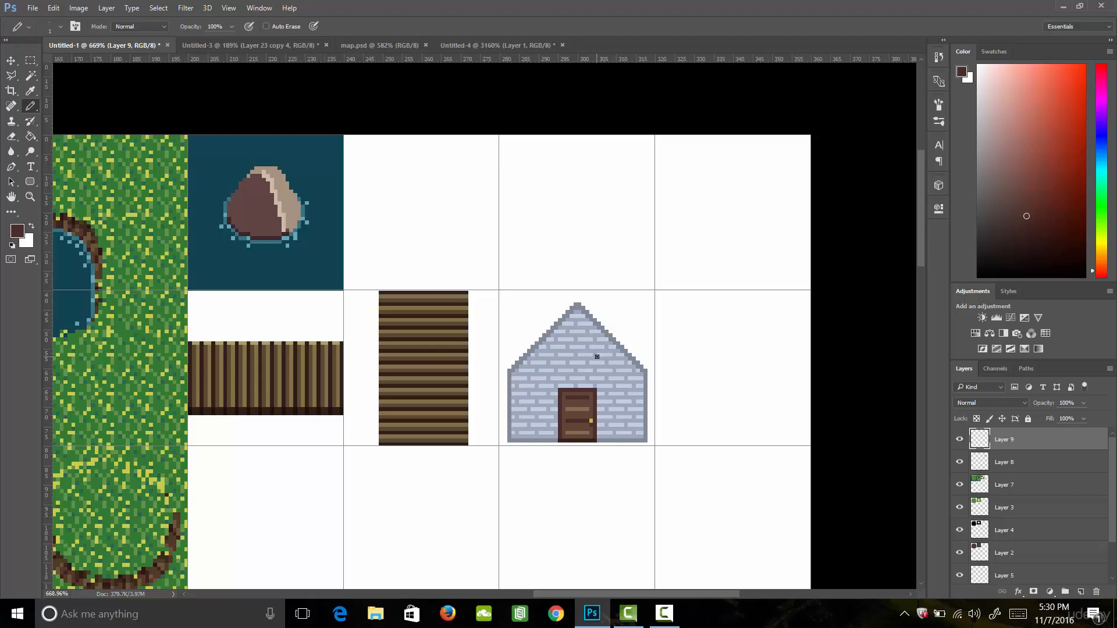
# Select a window-sized rectangle on the wall right of the door, fill it with brown sampled from the door, and deselect
pyautogui.press('m')
pyautogui.moveTo(609, 388); pyautogui.dragTo(636, 424)
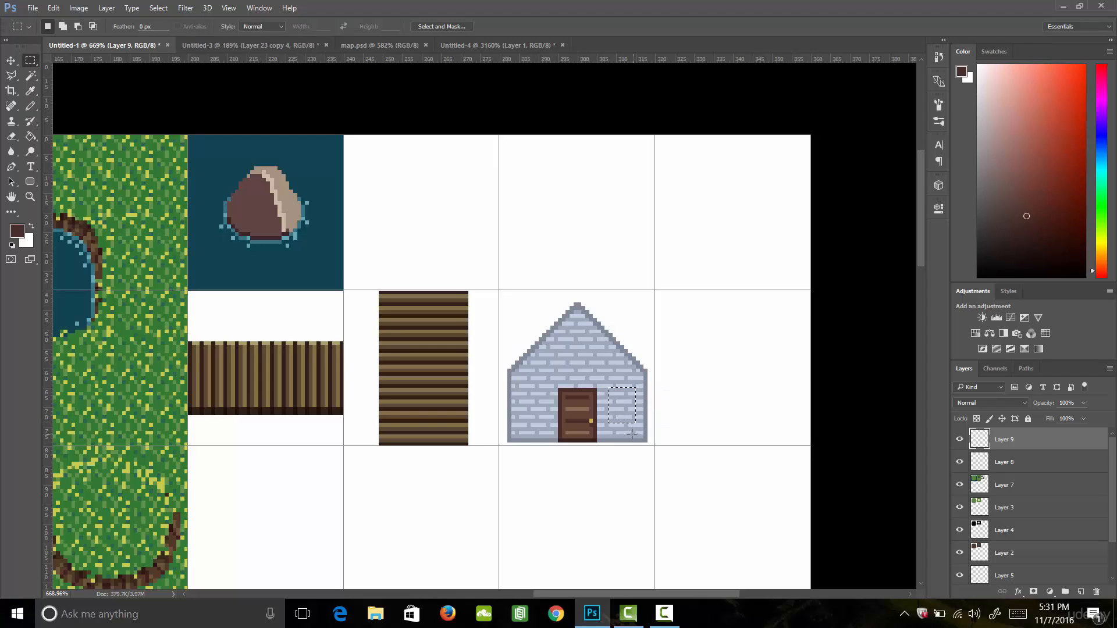
pyautogui.press('g')
pyautogui.keyDown('alt'); pyautogui.click(592, 409); pyautogui.keyUp('alt')
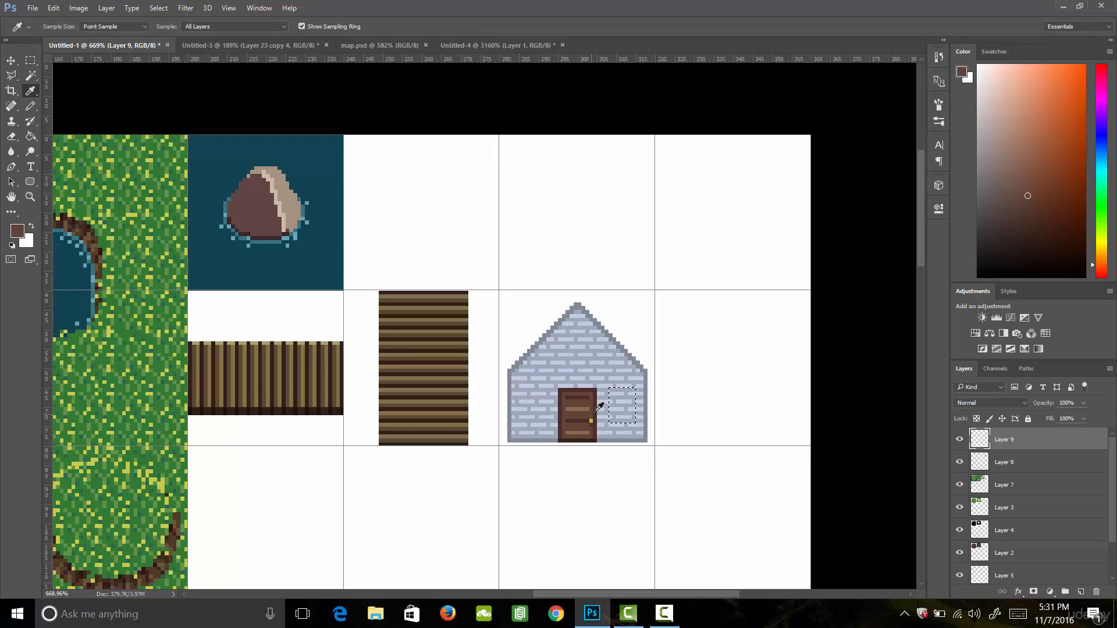
pyautogui.click(624, 413)
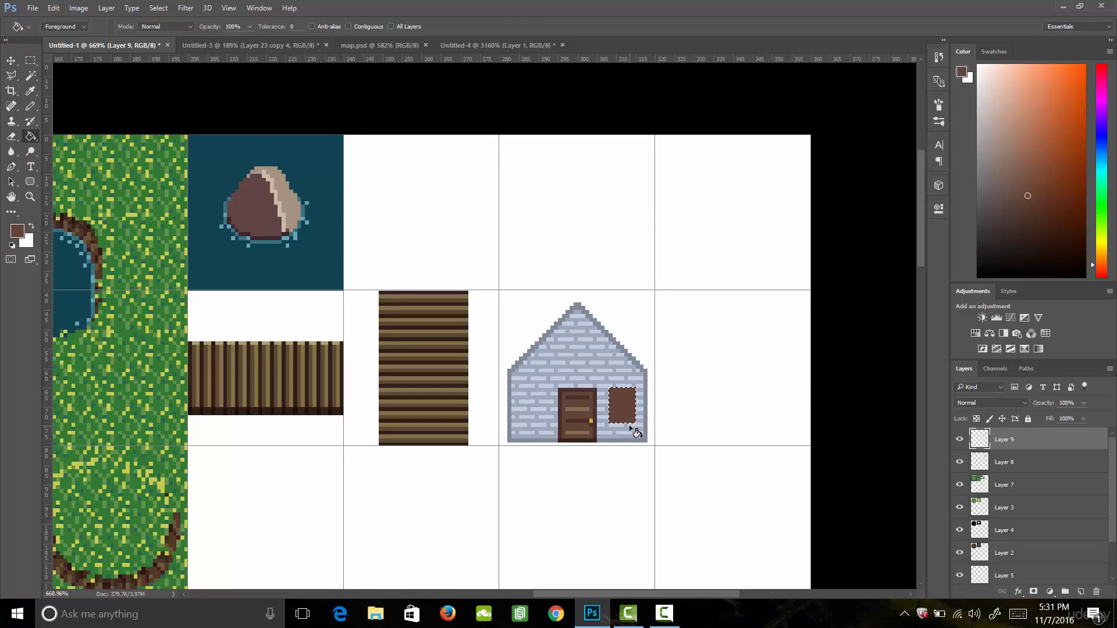
pyautogui.press('m')
pyautogui.hotkey('ctrl', 'd')
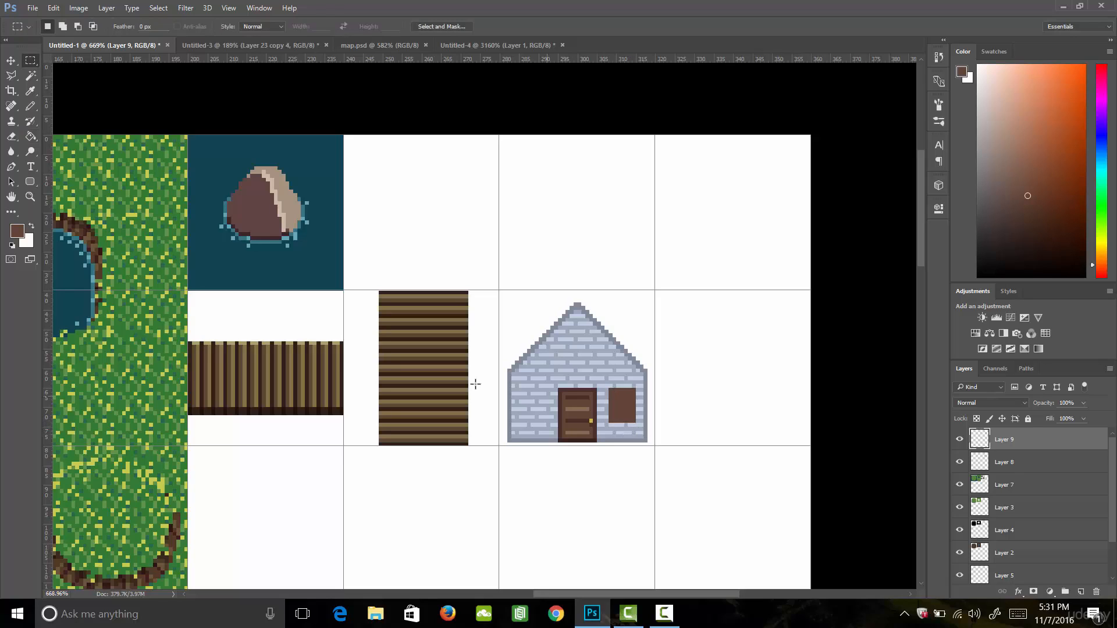
# Set the foreground color to near-black #13161a and pencil four square panes inside the brown window
pyautogui.click(17, 231)
pyautogui.moveTo(804, 318); pyautogui.dragTo(803, 236)
pyautogui.moveTo(712, 268); pyautogui.dragTo(684, 310)
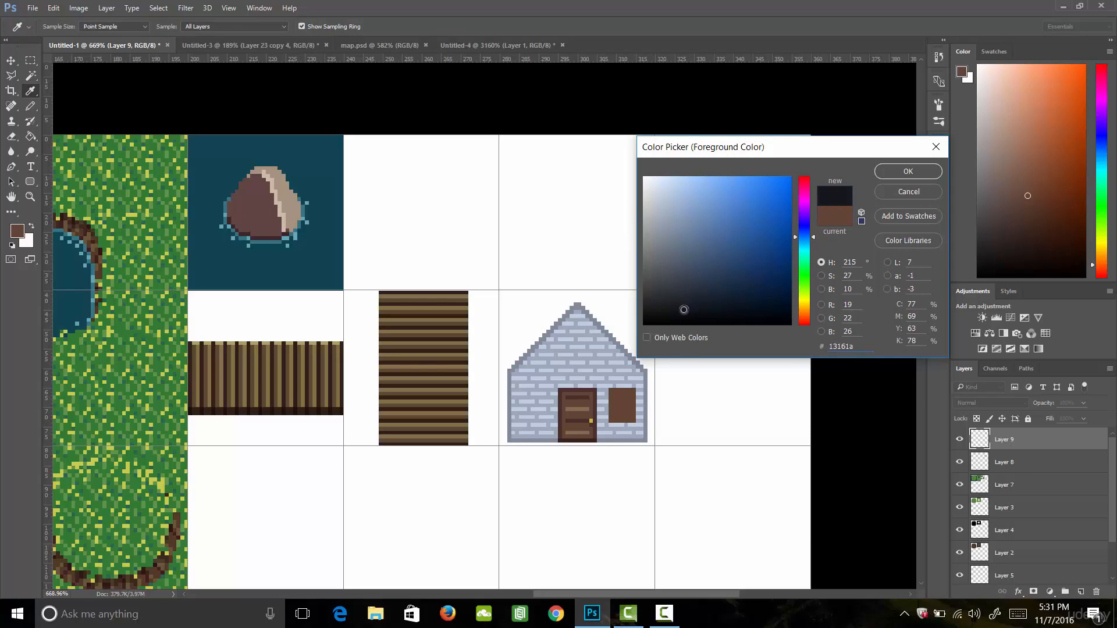
pyautogui.press('Return')
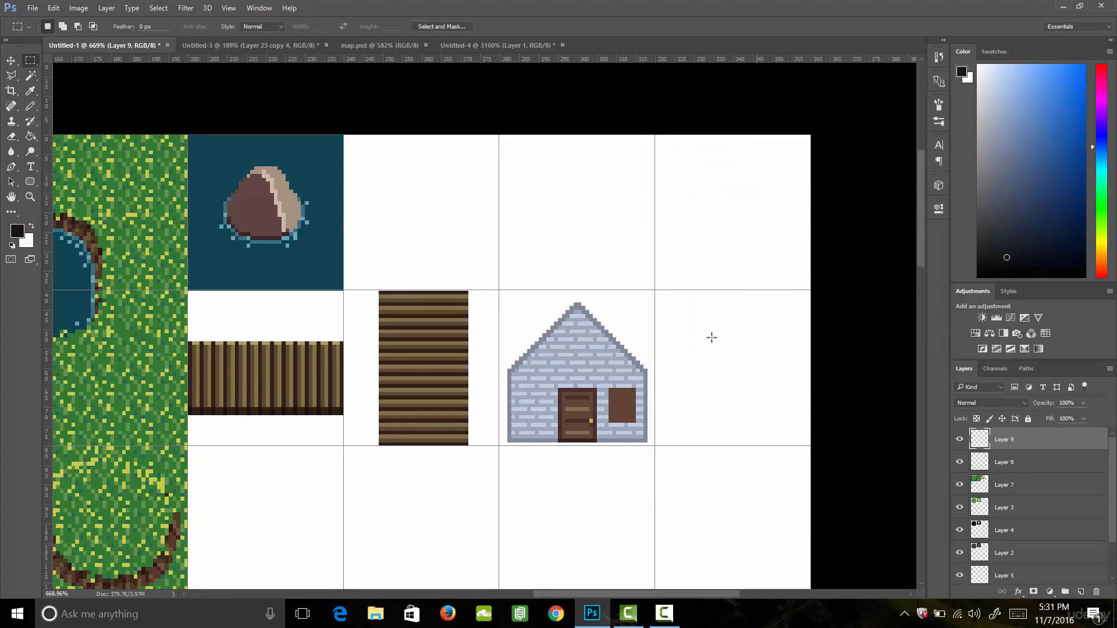
pyautogui.press('b')
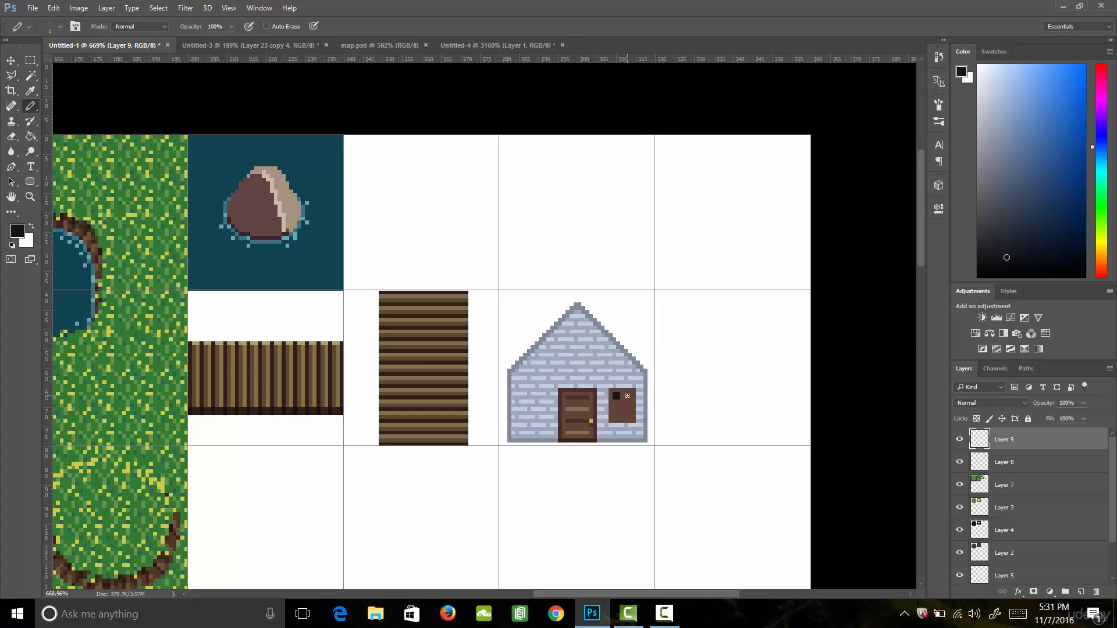
pyautogui.click(627, 395)
# Sample the tan from the door's highlights and pencil light lines on the window's crossbars and frame
pyautogui.press('i')
pyautogui.click(591, 405)
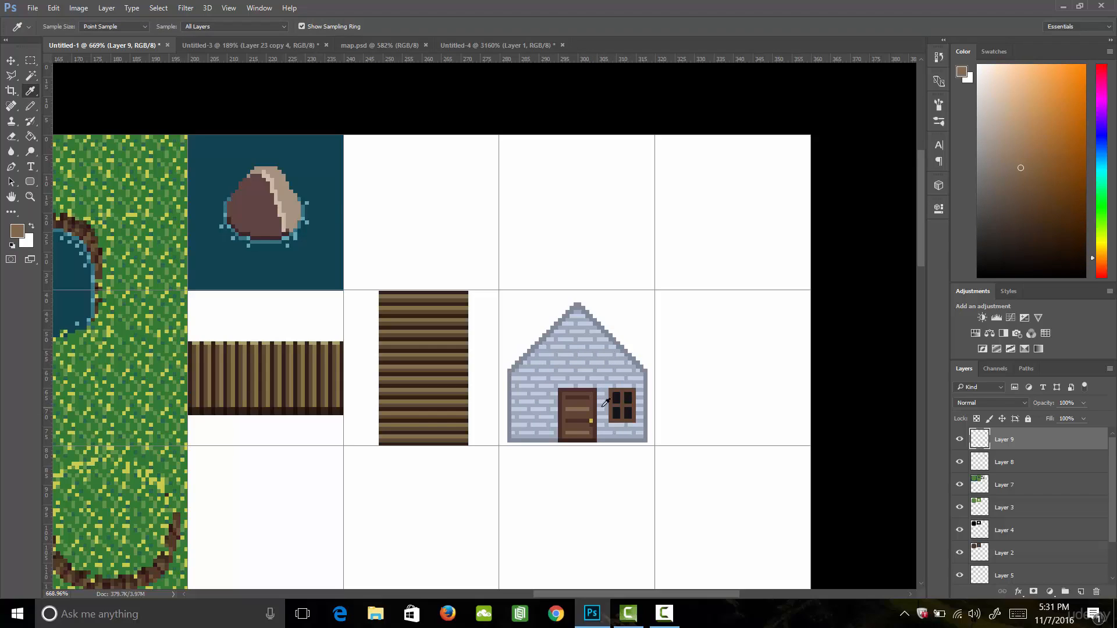
pyautogui.press('b')
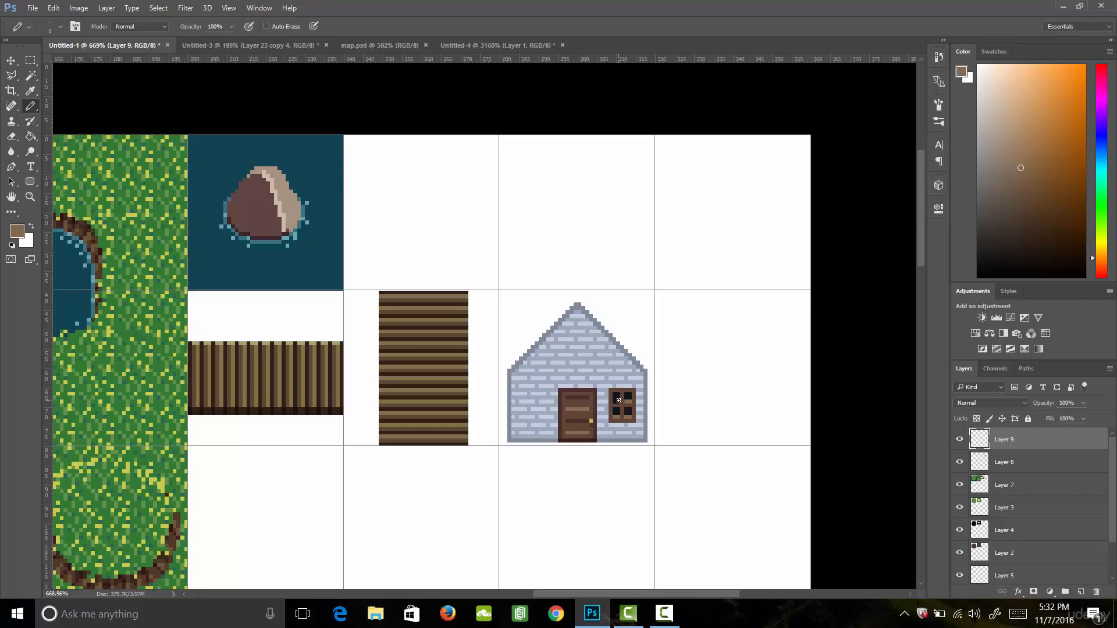
# Sample the dark brown of the door frame and pencil an outline around the window
pyautogui.press('i')
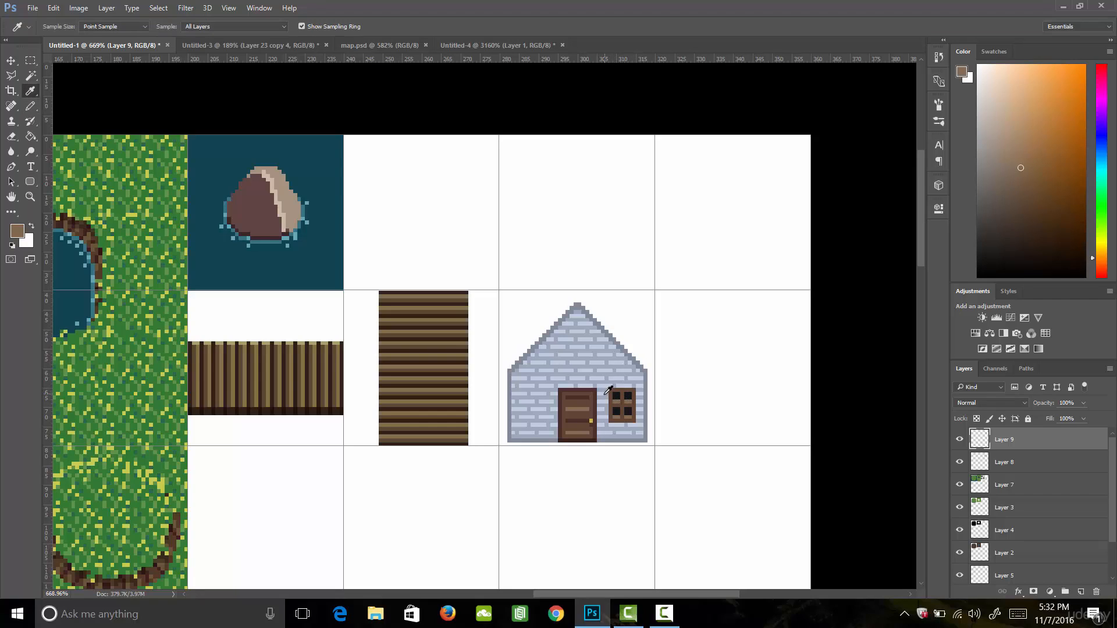
pyautogui.click(578, 393)
pyautogui.press('b')
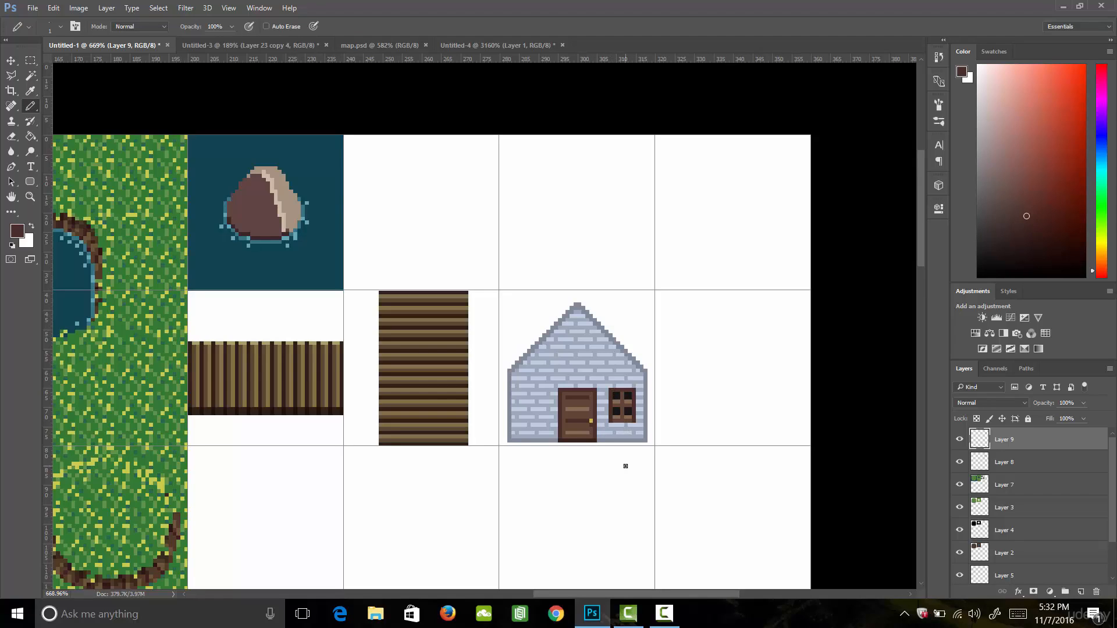
# Duplicate the finished window to the wall left of the door and centered in the gable, then deselect
pyautogui.press('m')
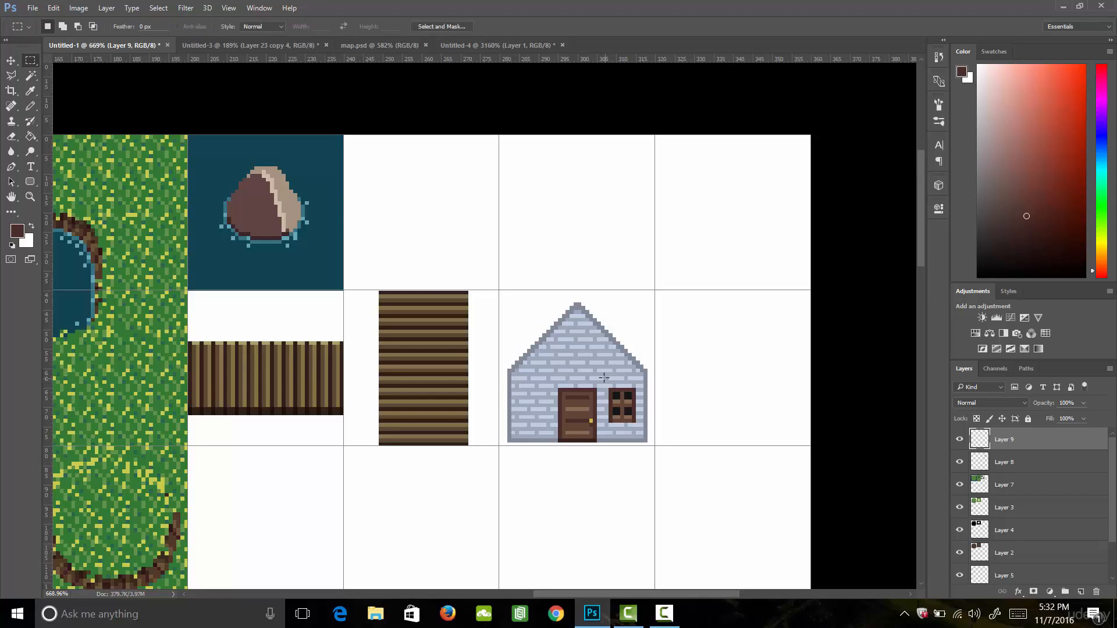
pyautogui.moveTo(605, 376)
pyautogui.mouseDown()
pyautogui.moveTo(647, 405)
pyautogui.moveTo(646, 442)
pyautogui.moveTo(591, 414)
pyautogui.moveTo(539, 414)
pyautogui.moveTo(576, 357)
pyautogui.moveTo(583, 367)
pyautogui.mouseUp()
pyautogui.press('v')
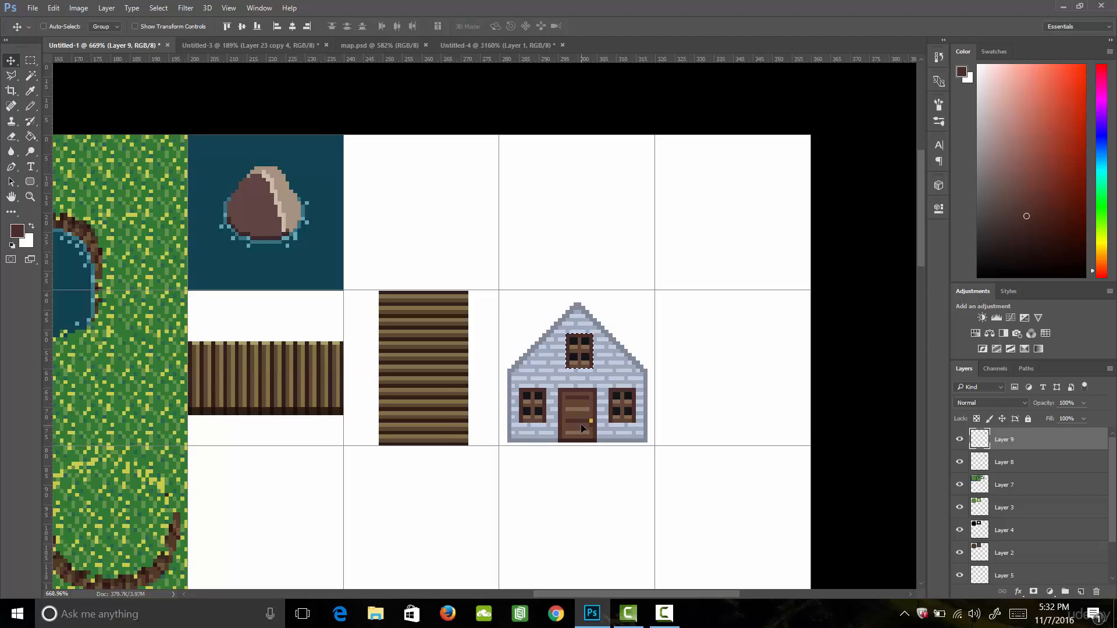
pyautogui.press('Left')
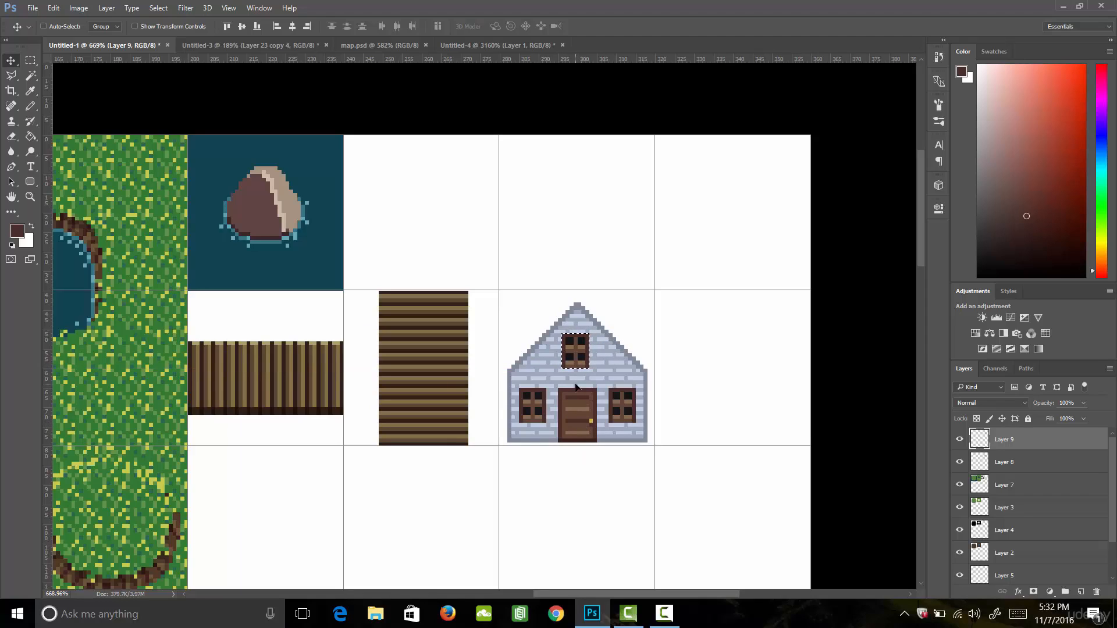
pyautogui.press('m')
pyautogui.click(637, 339)
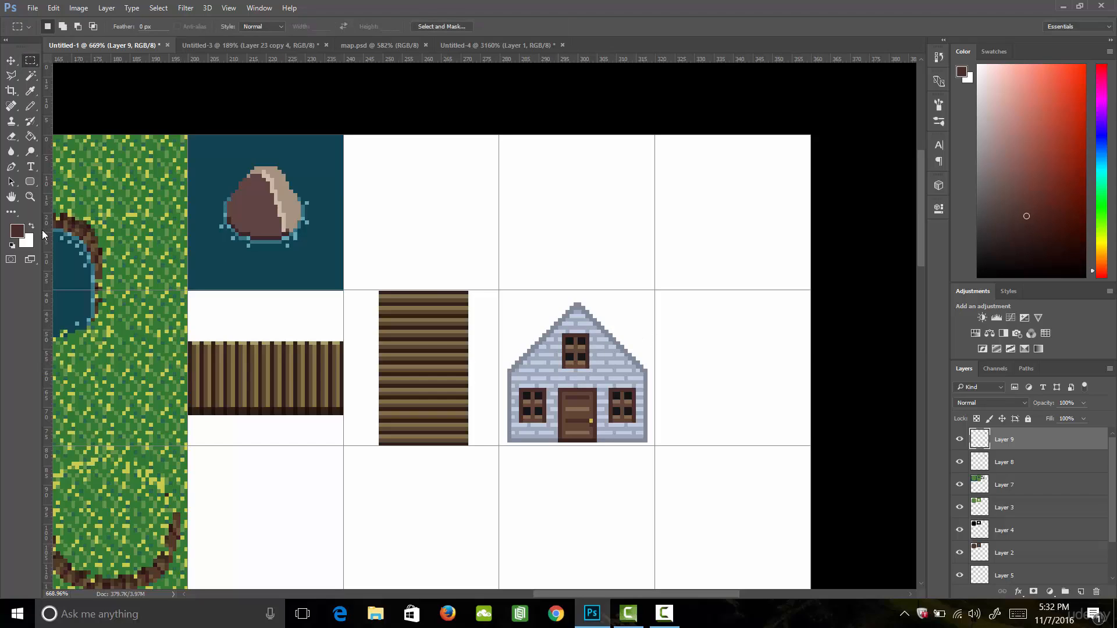
# Set the foreground color to yellow #d3cd32 and pencil a ledge under the gable window
pyautogui.click(17, 231)
pyautogui.moveTo(806, 317); pyautogui.dragTo(806, 301)
pyautogui.moveTo(756, 204); pyautogui.dragTo(760, 196)
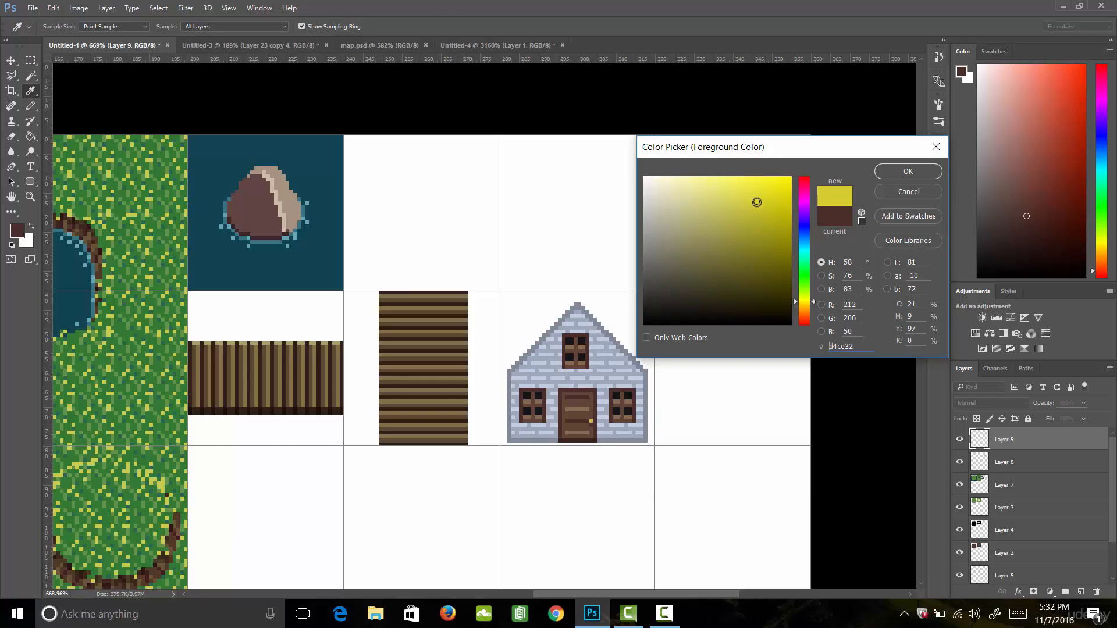
pyautogui.click(890, 171)
pyautogui.press('b')
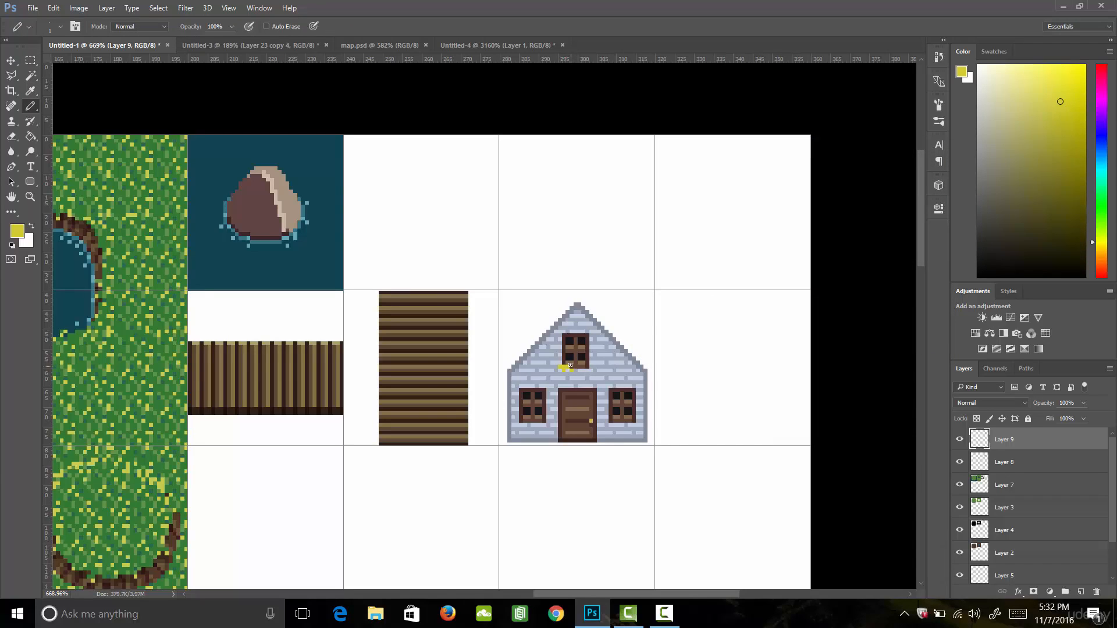
pyautogui.moveTo(576, 362); pyautogui.dragTo(585, 369)
# Change the foreground color to lighter yellow #f3ed53 and pencil a highlight along the top of the yellow ledge
pyautogui.click(17, 231)
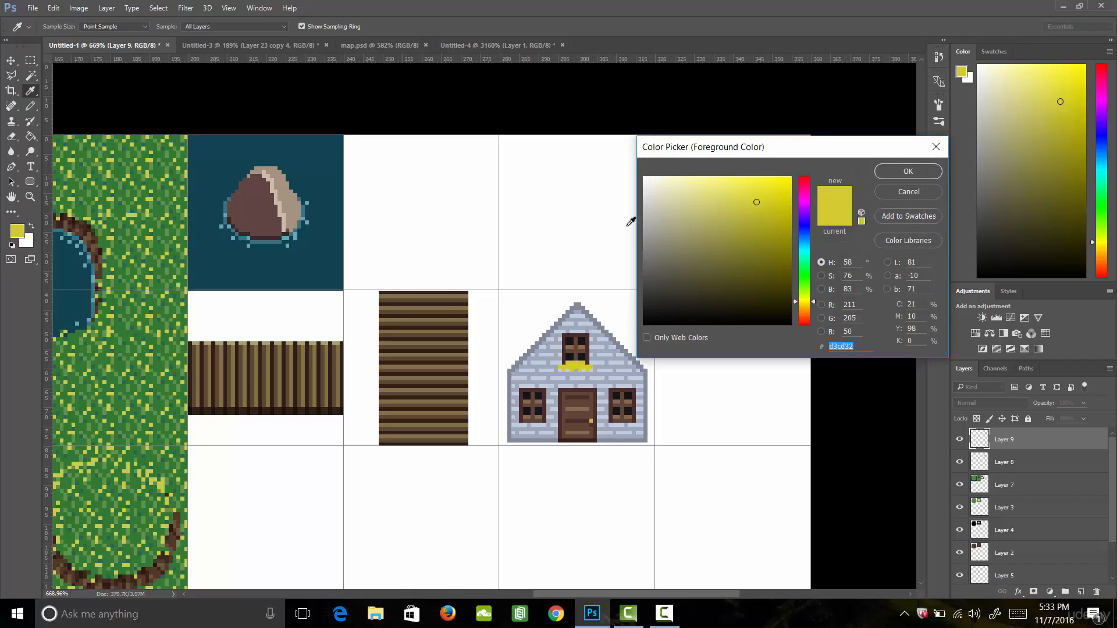
pyautogui.moveTo(747, 190); pyautogui.dragTo(741, 184)
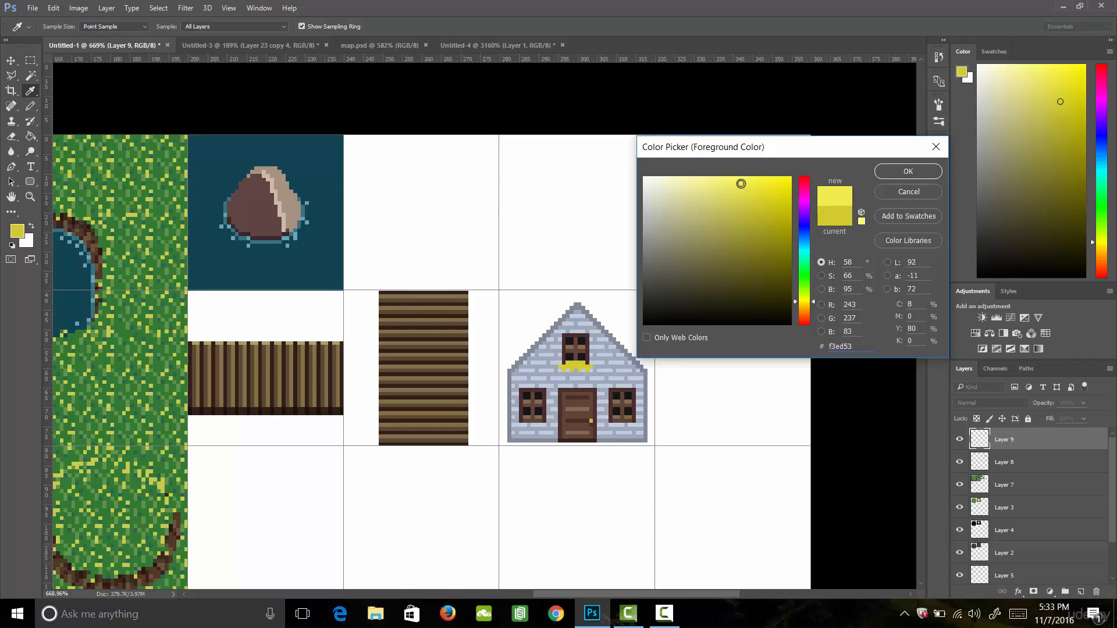
pyautogui.click(890, 172)
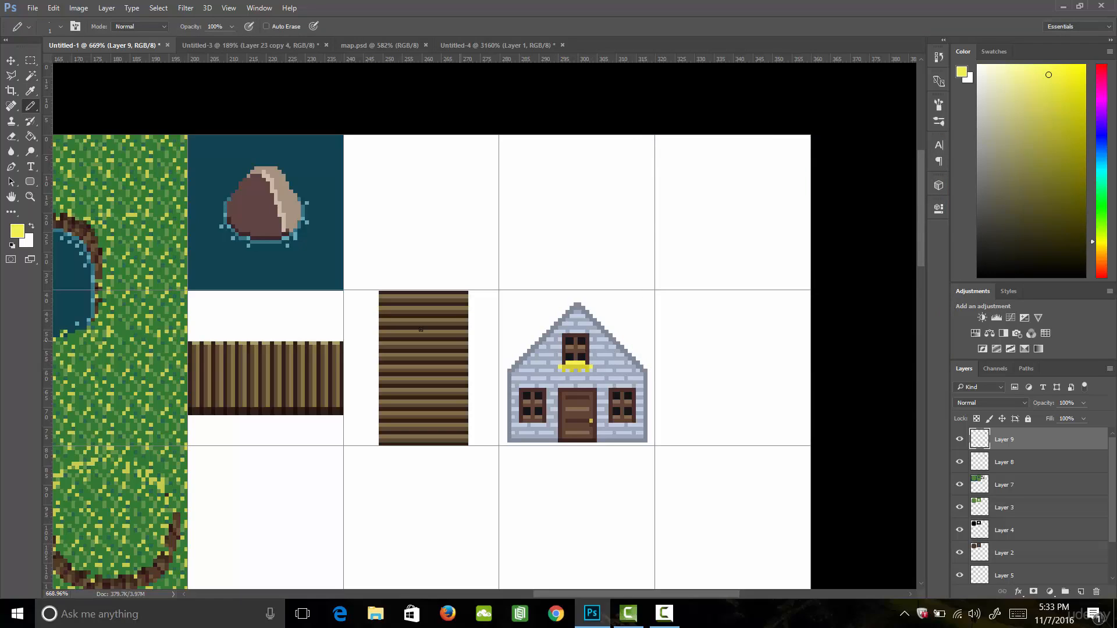
# Set the foreground color to black #000000 and pencil a shadow under the yellow ledge at 30% opacity
pyautogui.click(17, 231)
pyautogui.moveTo(672, 309); pyautogui.dragTo(648, 341)
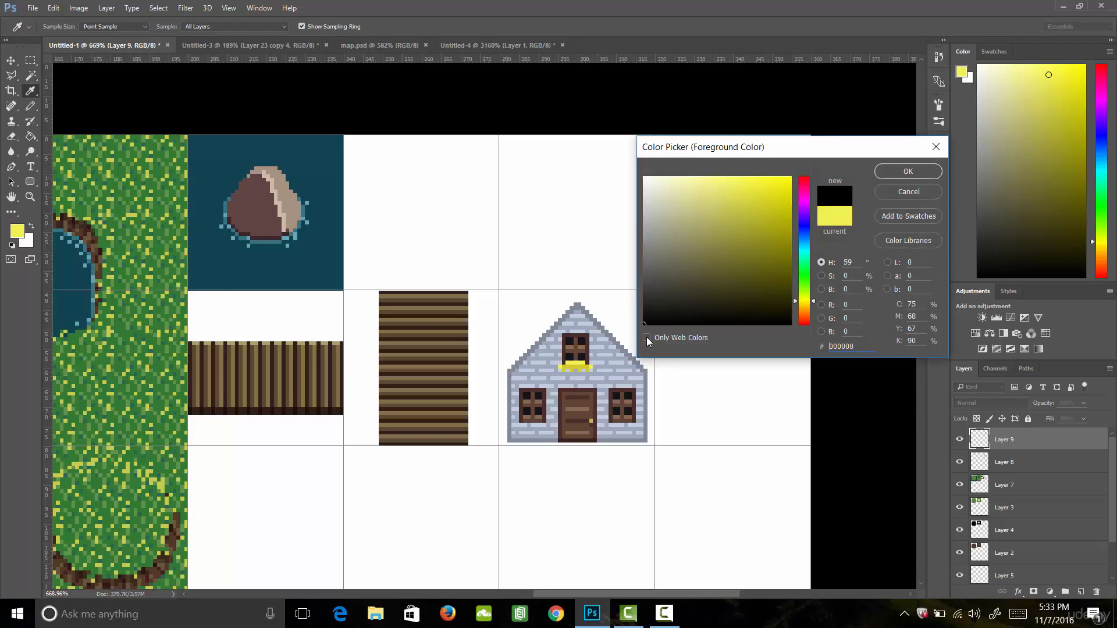
pyautogui.click(895, 171)
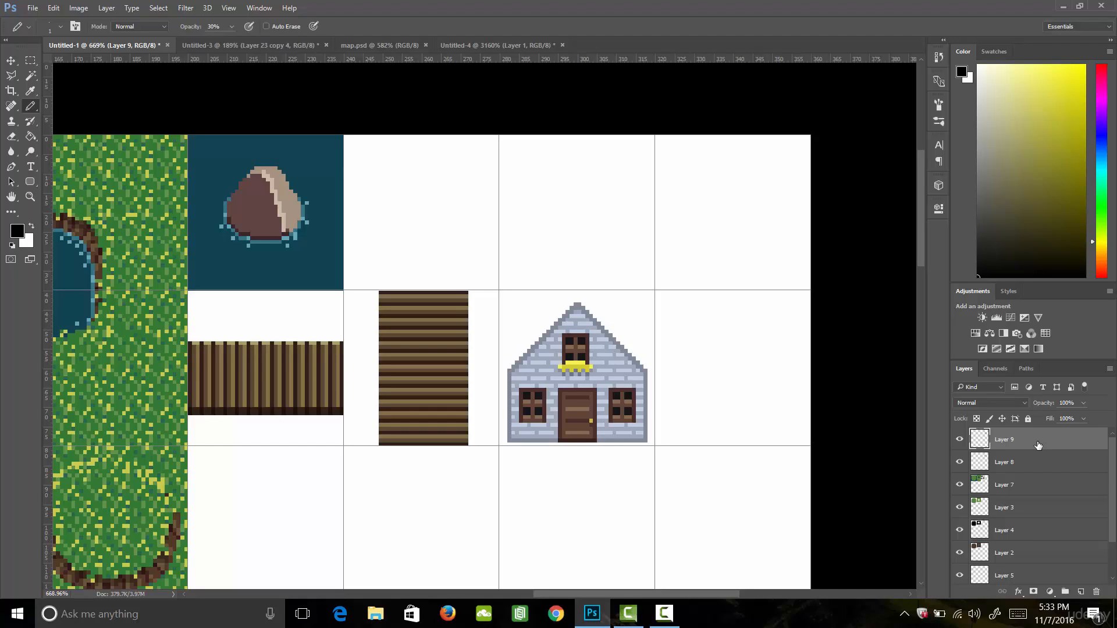
# Add a new layer above the house layer and set the foreground color to red #c73623
pyautogui.click(1080, 592)
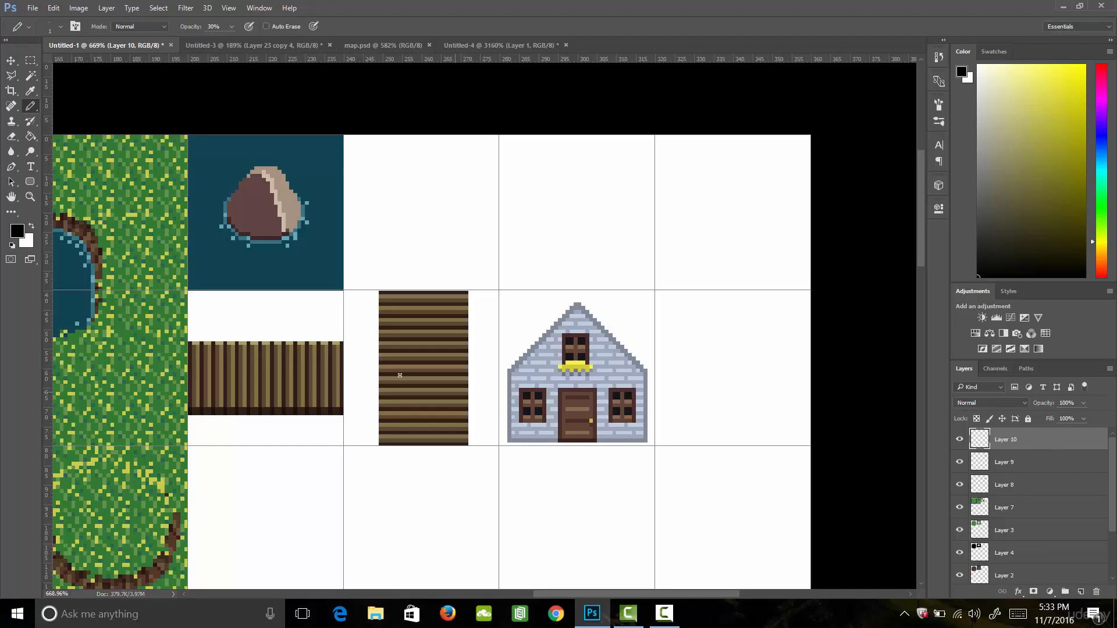
pyautogui.click(17, 231)
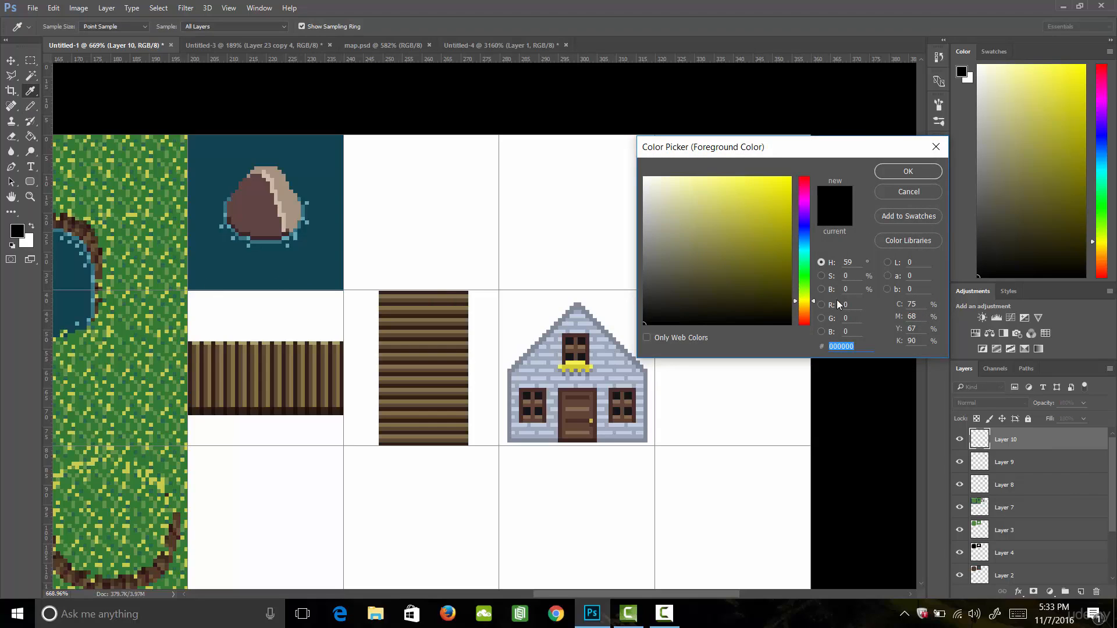
pyautogui.moveTo(807, 303); pyautogui.dragTo(807, 322)
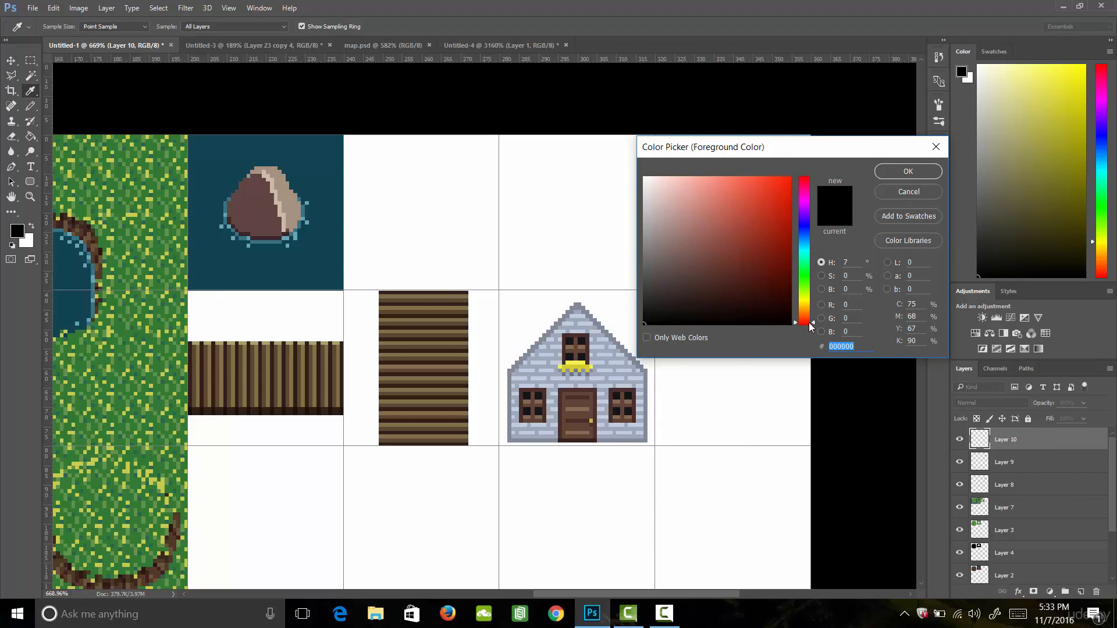
pyautogui.click(740, 222)
pyautogui.moveTo(739, 221); pyautogui.dragTo(765, 209)
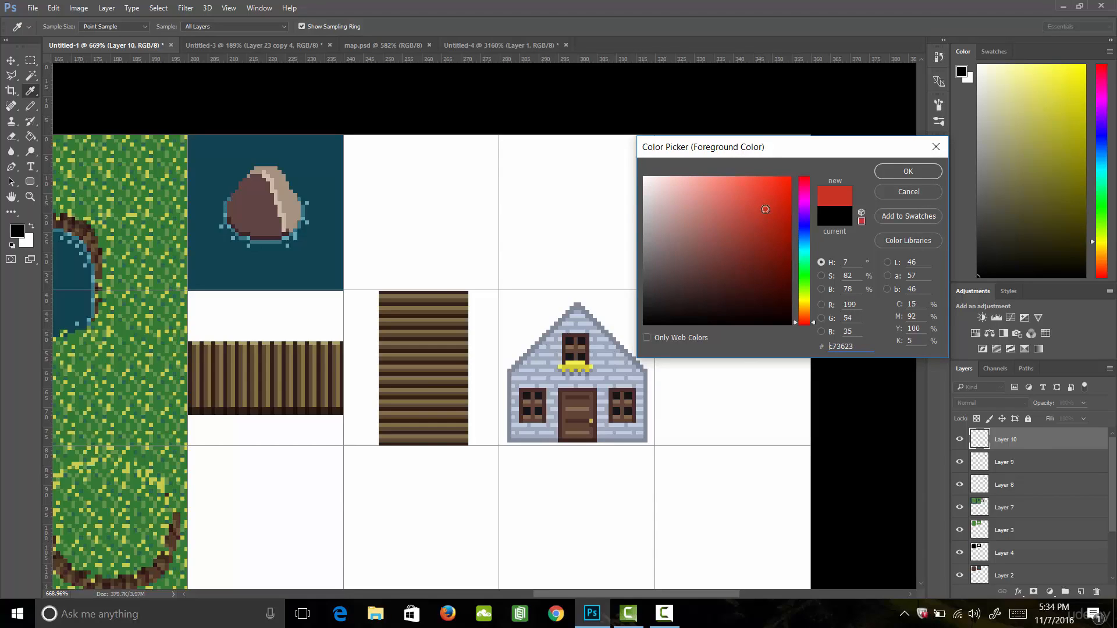
pyautogui.click(908, 172)
# Restore the Pencil to 100% opacity and draw a red roofline along both gable slopes, extending past the walls
pyautogui.press('b')
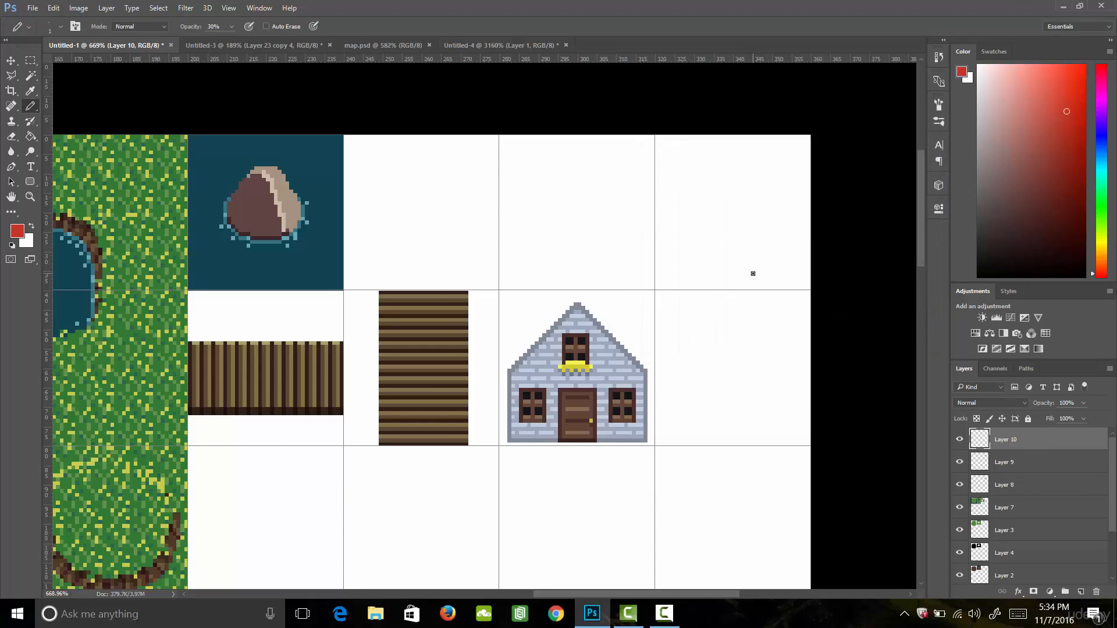
pyautogui.press('0')
pyautogui.keyDown('shift'); pyautogui.click(506, 368); pyautogui.keyUp('shift')
pyautogui.click(502, 375)
pyautogui.click(579, 300)
pyautogui.keyDown('shift'); pyautogui.click(649, 370); pyautogui.keyUp('shift')
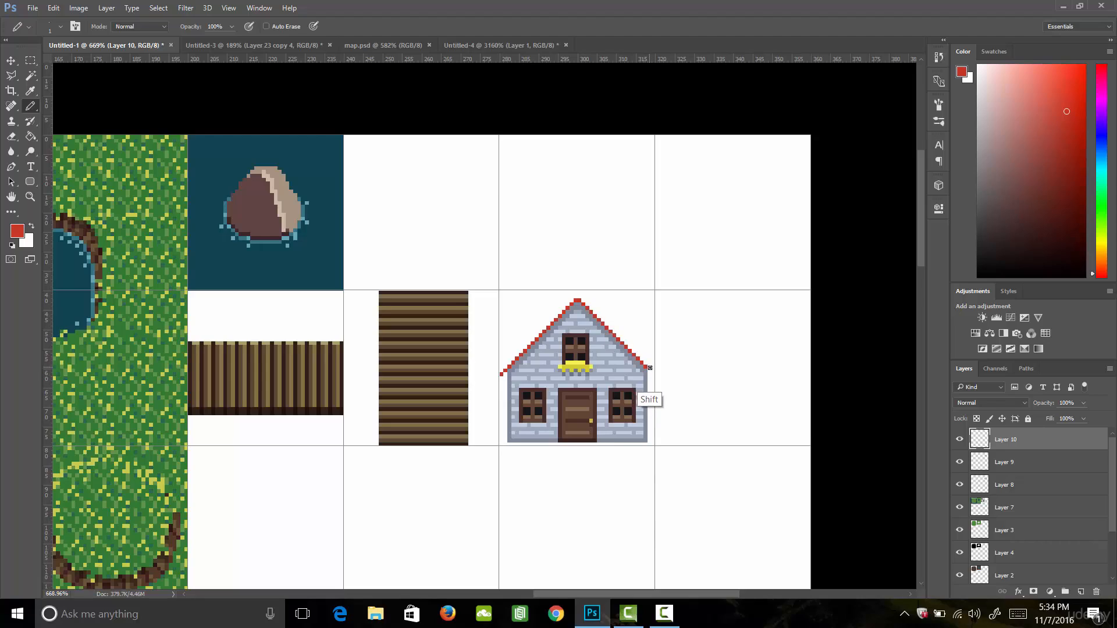
pyautogui.click(654, 376)
# Select the red roofline, place a duplicate of it straight above the house, and deselect
pyautogui.press('m')
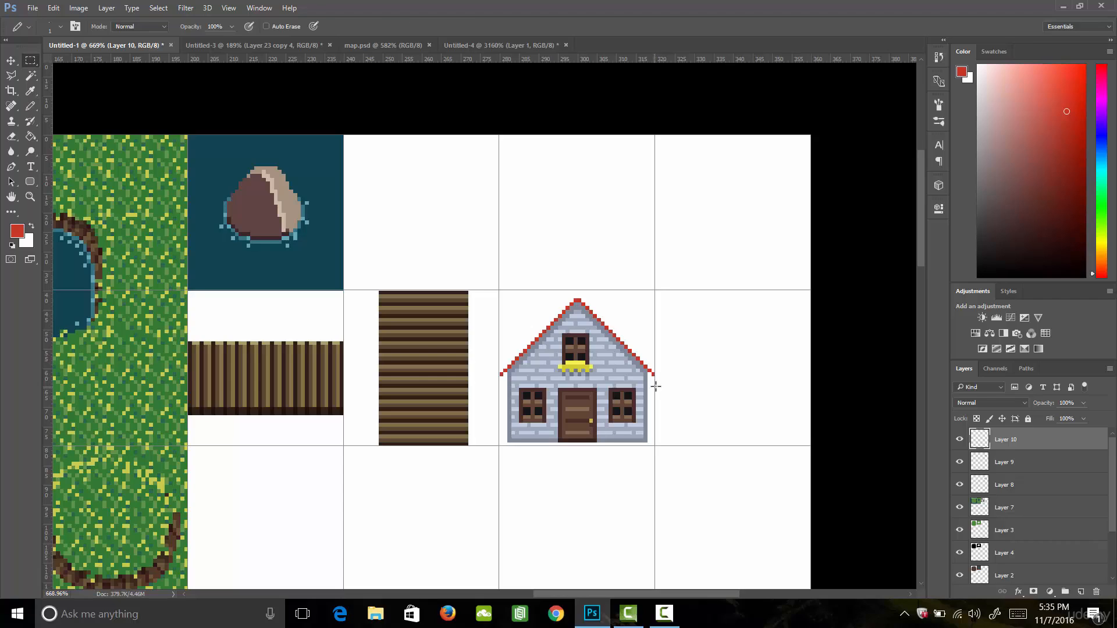
pyautogui.moveTo(675, 384)
pyautogui.mouseDown()
pyautogui.moveTo(646, 381)
pyautogui.moveTo(506, 306)
pyautogui.moveTo(501, 290)
pyautogui.mouseUp()
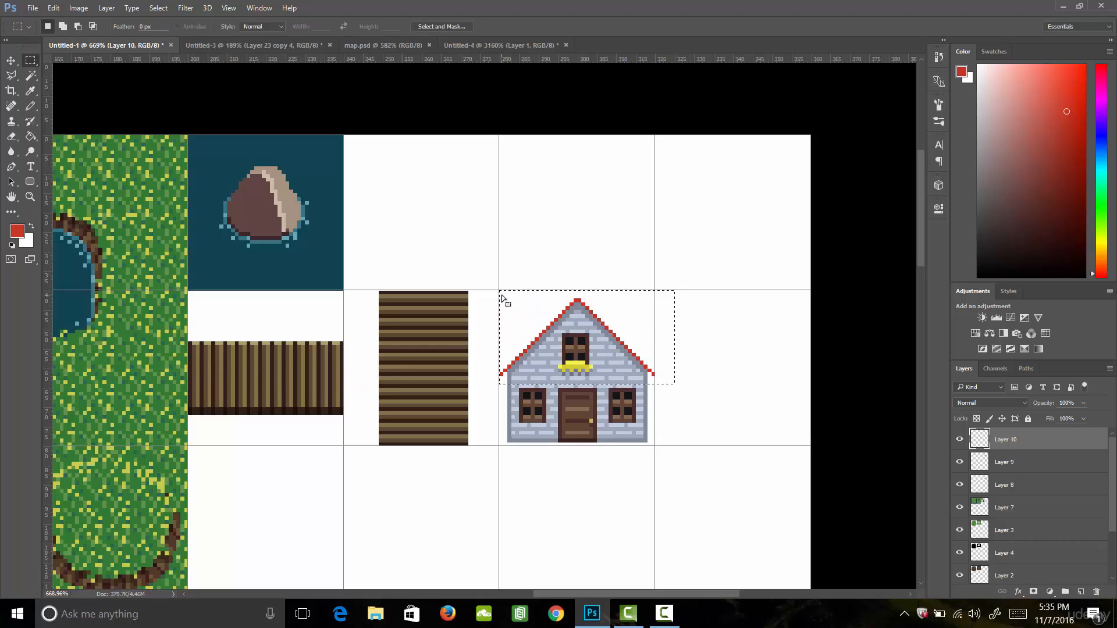
pyautogui.press('v')
pyautogui.press('alt')
pyautogui.moveTo(580, 348); pyautogui.dragTo(582, 316)
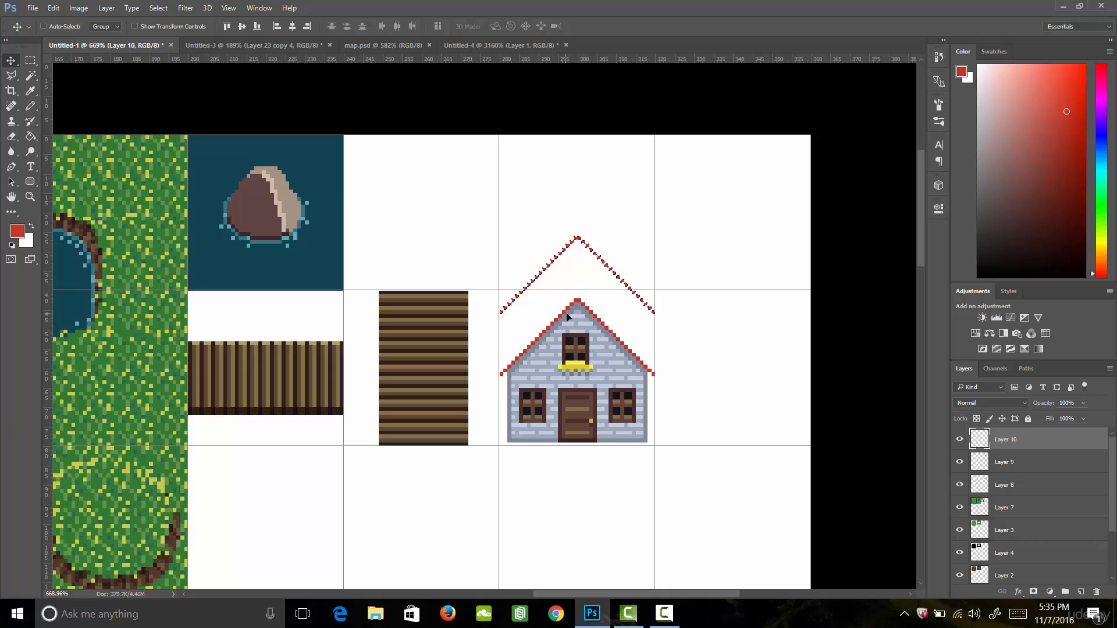
pyautogui.press('m')
pyautogui.click(675, 335)
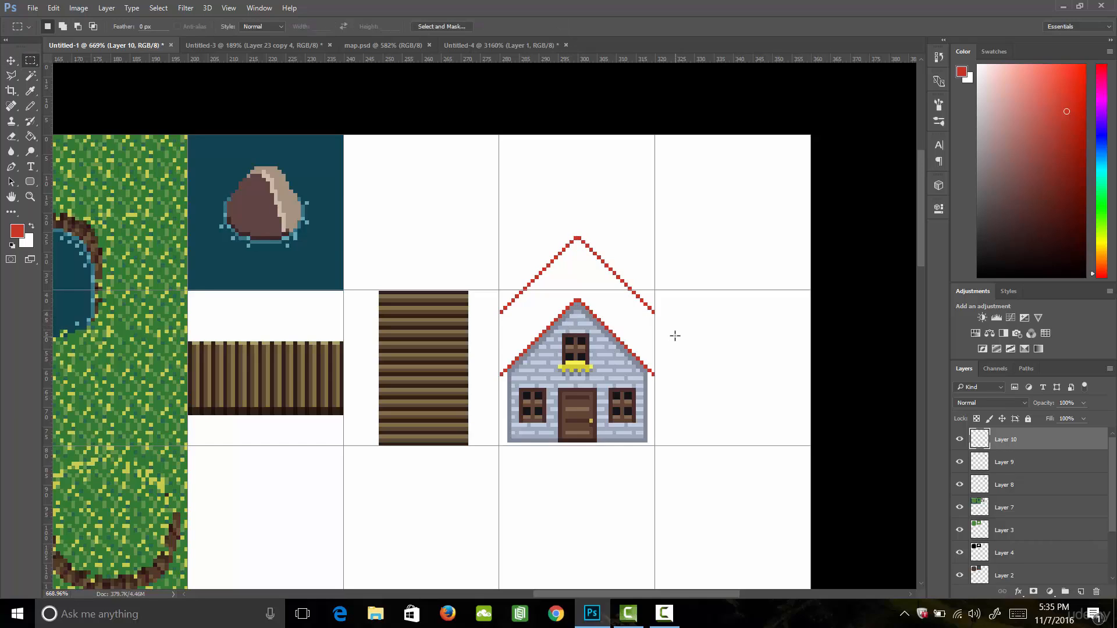
# Pencil vertical red lines joining the ends of the lower and upper rooflines on both sides of the house
pyautogui.press('b')
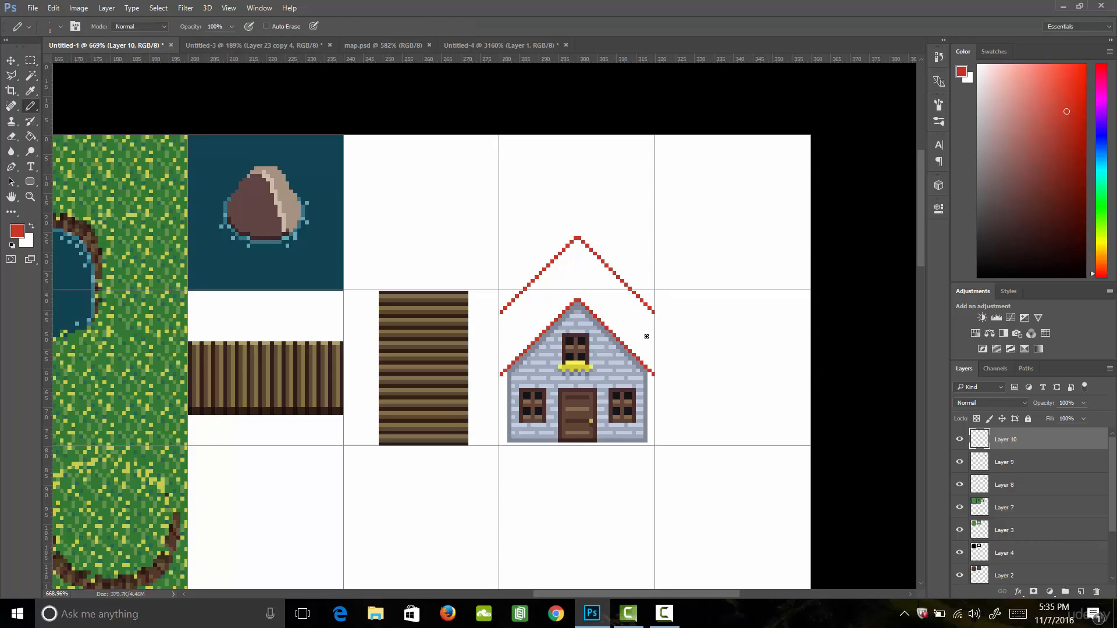
pyautogui.click(653, 374)
pyautogui.keyDown('shift'); pyautogui.click(652, 313); pyautogui.keyUp('shift')
pyautogui.click(501, 374)
pyautogui.keyDown('shift'); pyautogui.click(505, 313); pyautogui.keyUp('shift')
# Thicken both slopes of the upper roofline with straight red Pencil lines, declining the Sticky Keys prompt
pyautogui.keyDown('shift'); pyautogui.click(583, 240); pyautogui.keyUp('shift')
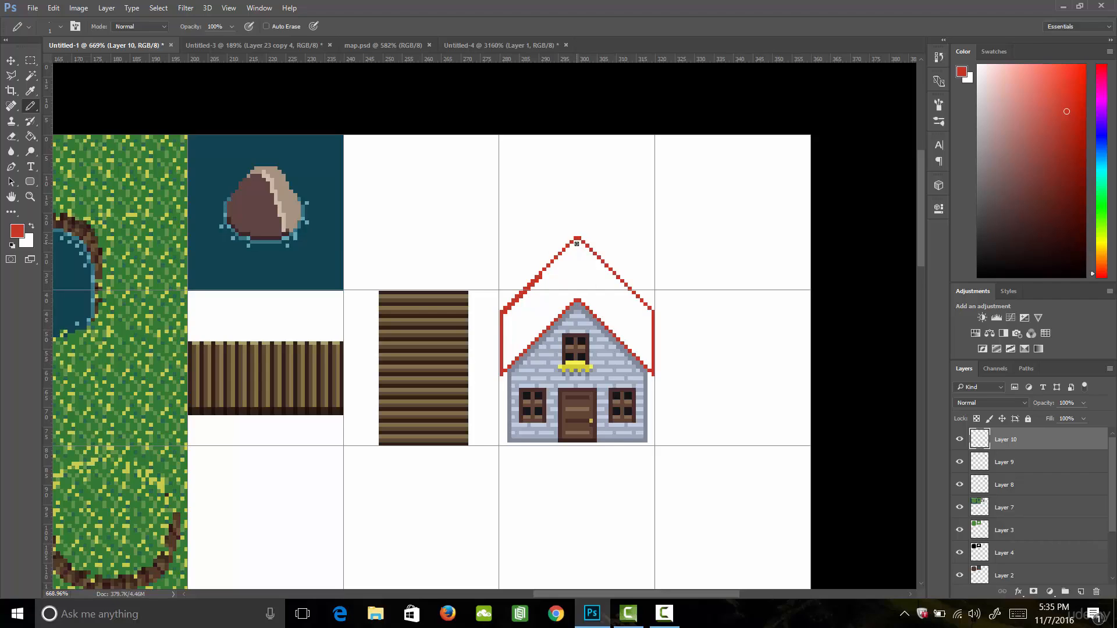
pyautogui.press('shift')
pyautogui.press('shift')
pyautogui.press('shift')
pyautogui.press('shift')
pyautogui.press('shift')
pyautogui.click(373, 192)
pyautogui.keyDown('shift'); pyautogui.click(650, 312); pyautogui.keyUp('shift')
# Thicken the lower roofline's slopes and the roof's vertical sides in red, declining the Sticky Keys prompt
pyautogui.moveTo(606, 304); pyautogui.dragTo(599, 301)
pyautogui.click(649, 368)
pyautogui.keyDown('shift'); pyautogui.click(584, 301); pyautogui.keyUp('shift')
pyautogui.click(576, 296)
pyautogui.keyDown('shift'); pyautogui.click(507, 368); pyautogui.keyUp('shift')
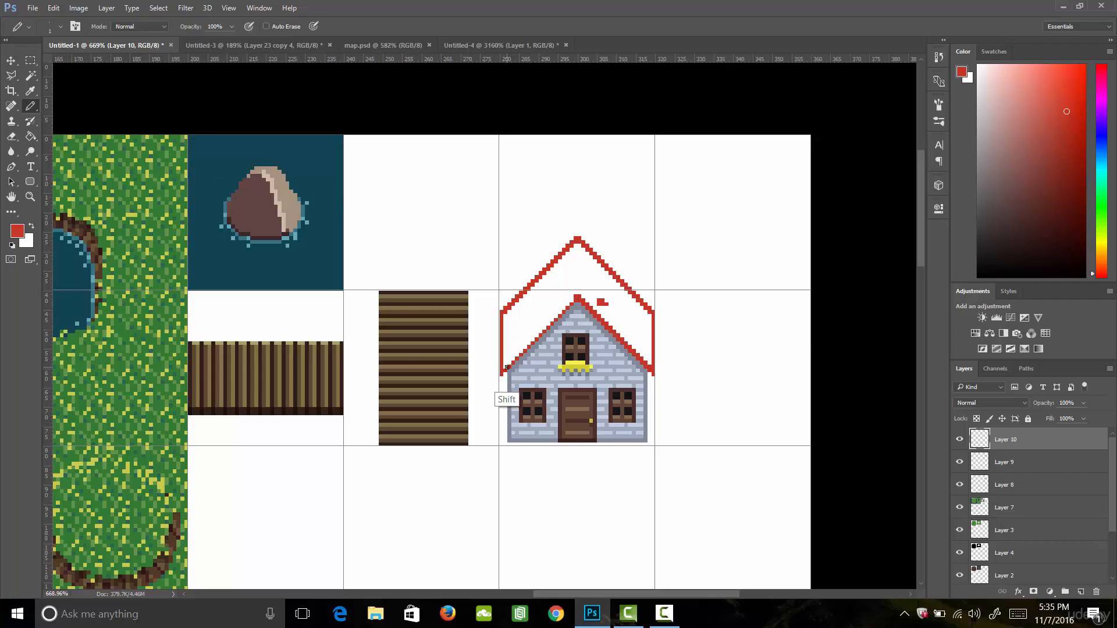
pyautogui.press('shift')
pyautogui.press('shift')
pyautogui.press('shift')
pyautogui.press('shift')
pyautogui.press('shift')
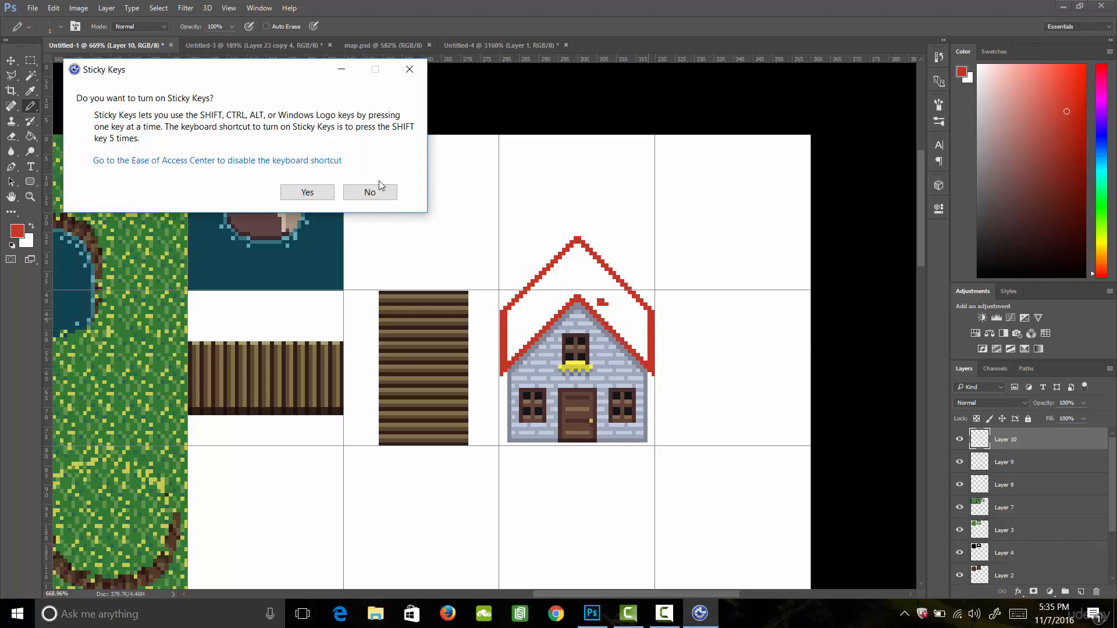
pyautogui.click(379, 186)
# Enlarge the Pencil and paint the whole area between the roof outlines solid red
pyautogui.press(']')
pyautogui.press(']')
pyautogui.press(']')
pyautogui.moveTo(535, 307)
pyautogui.mouseDown()
pyautogui.moveTo(578, 252)
pyautogui.moveTo(546, 304)
pyautogui.moveTo(572, 289)
pyautogui.moveTo(515, 346)
pyautogui.moveTo(517, 325)
pyautogui.moveTo(588, 288)
pyautogui.moveTo(609, 288)
pyautogui.moveTo(607, 312)
pyautogui.moveTo(641, 350)
pyautogui.moveTo(635, 309)
pyautogui.moveTo(626, 315)
pyautogui.moveTo(585, 259)
pyautogui.moveTo(611, 317)
pyautogui.moveTo(610, 287)
pyautogui.mouseUp()
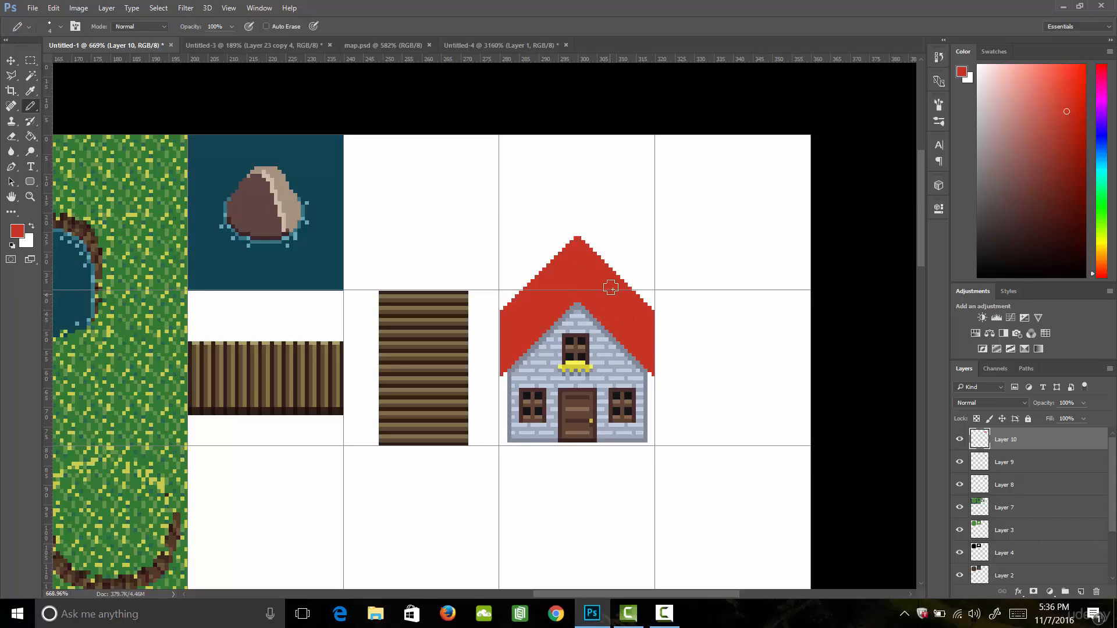
# Add a new layer above the roof, set the foreground colour to dark red #9c3224 and shrink the Pencil to 1 pixel
pyautogui.click(1081, 592)
pyautogui.click(17, 231)
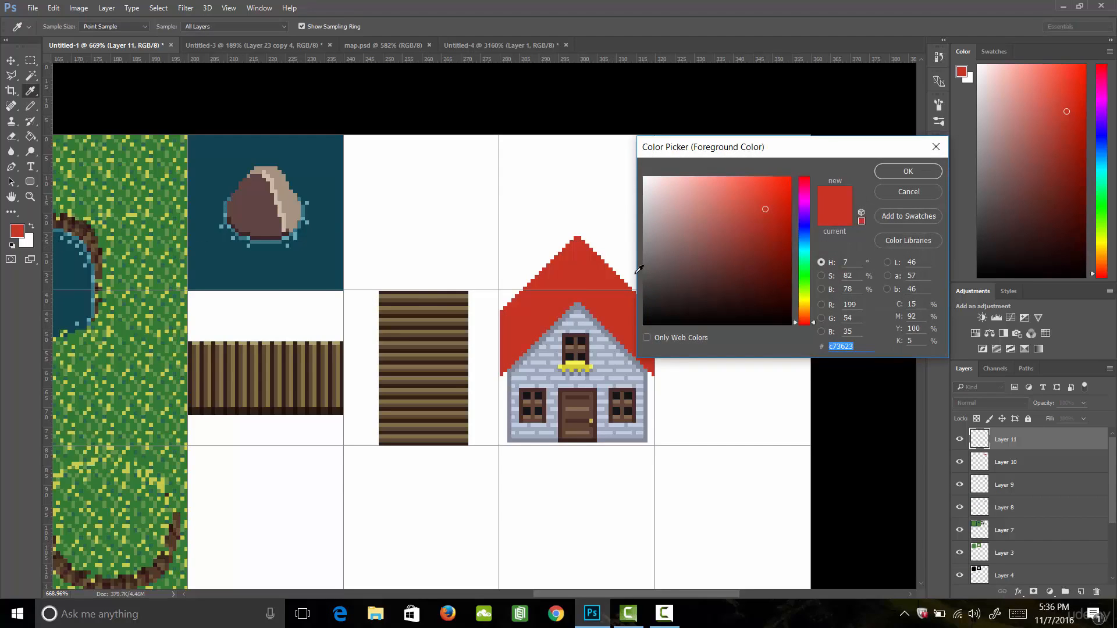
pyautogui.moveTo(764, 217); pyautogui.dragTo(757, 234)
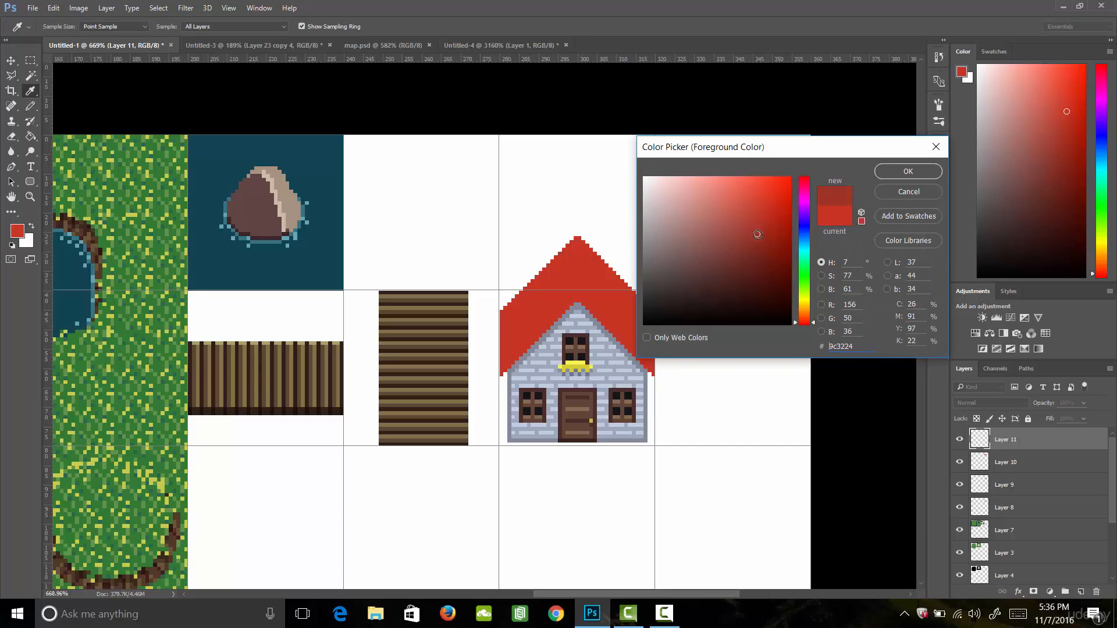
pyautogui.click(889, 172)
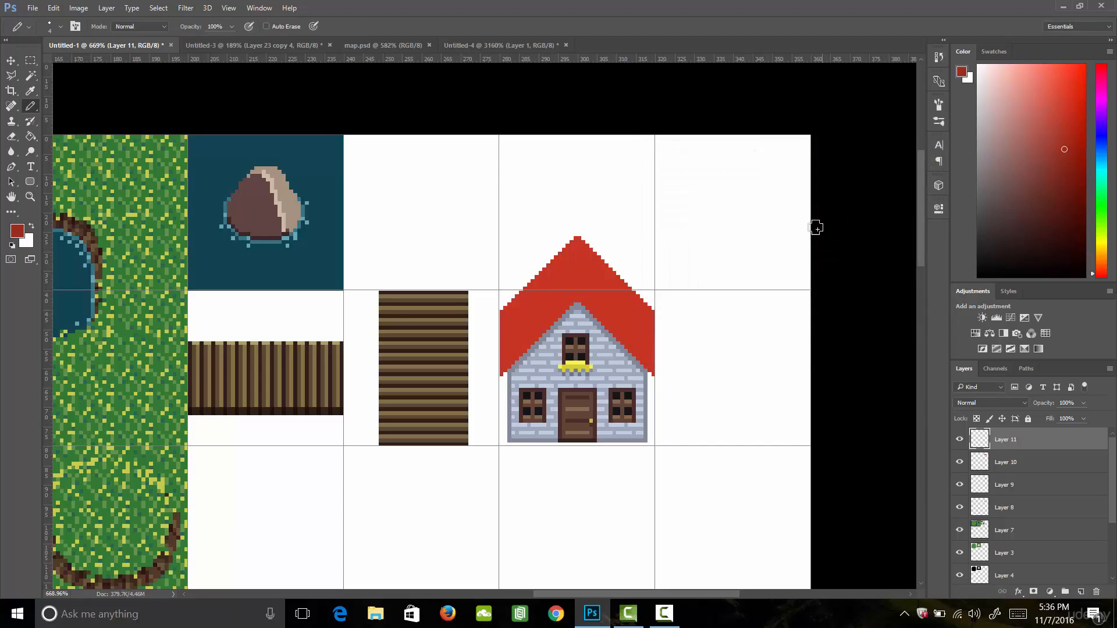
pyautogui.press('[')
pyautogui.press('[')
pyautogui.press('[')
# Pencil a one-pixel orange (#dd7847) line along both slopes of the lower roofline, up to the peak and down again
pyautogui.press('i')
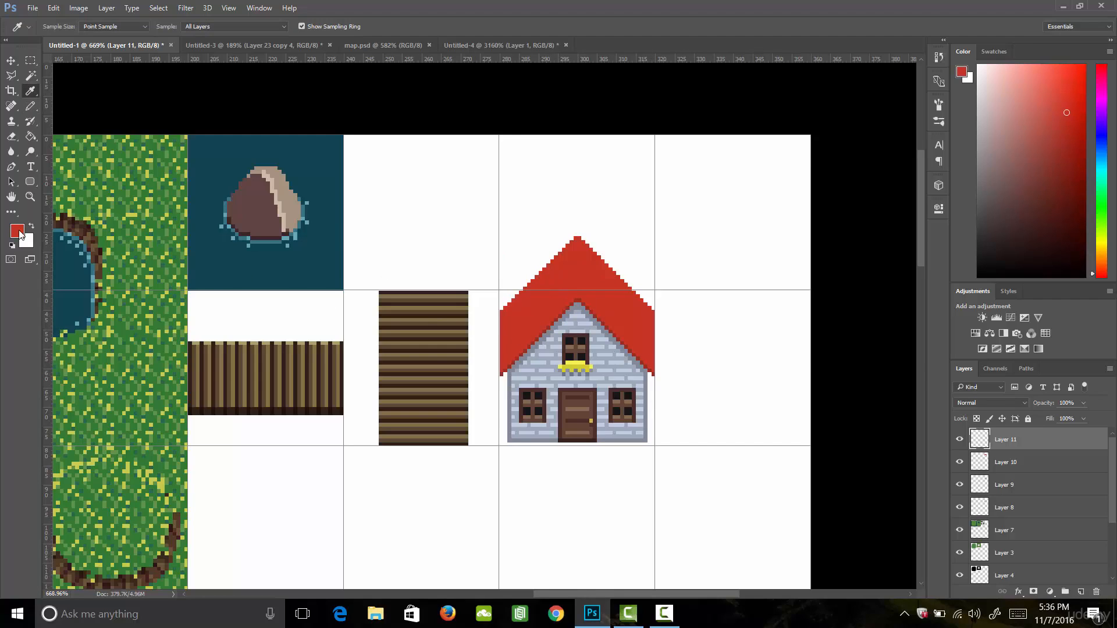
pyautogui.click(17, 230)
pyautogui.click(744, 196)
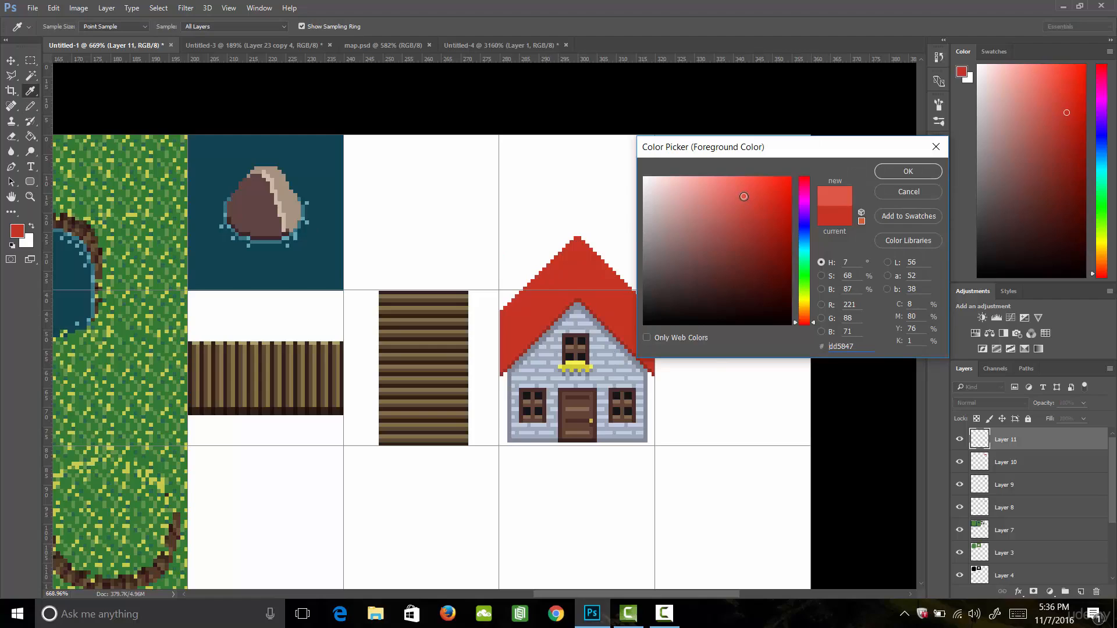
pyautogui.click(806, 318)
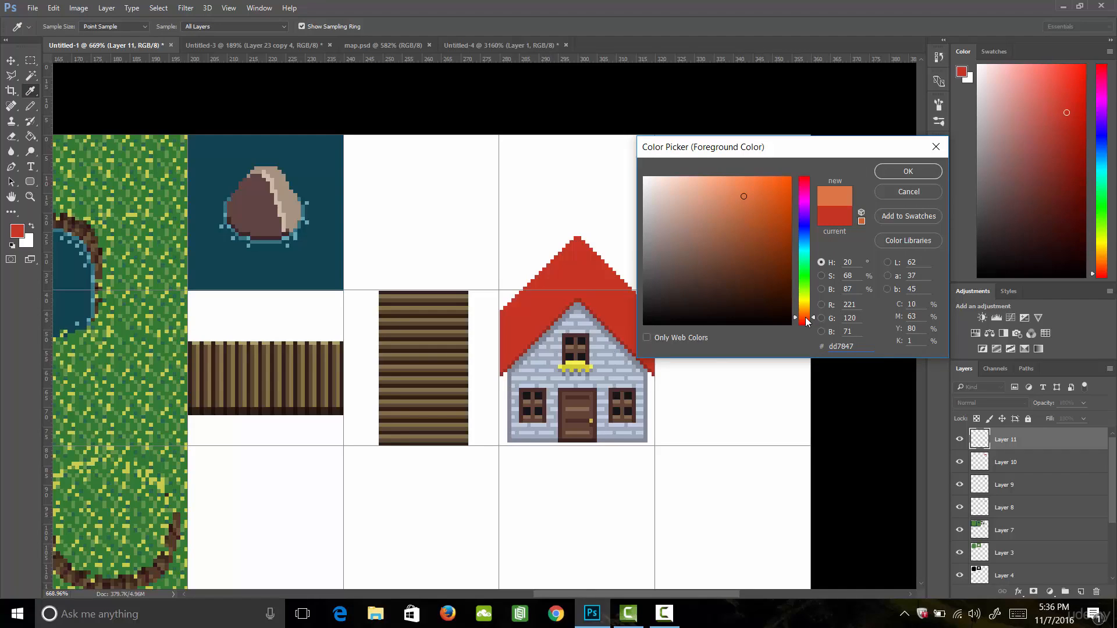
pyautogui.click(905, 172)
pyautogui.press('b')
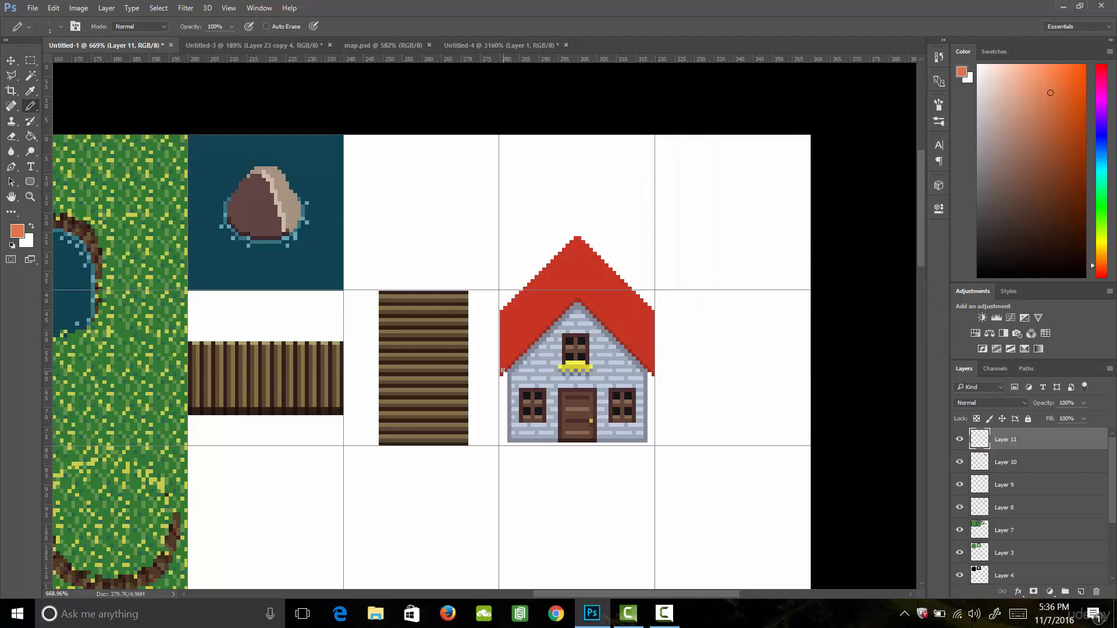
pyautogui.keyDown('shift'); pyautogui.click(579, 294); pyautogui.keyUp('shift')
pyautogui.keyDown('shift'); pyautogui.click(653, 368); pyautogui.keyUp('shift')
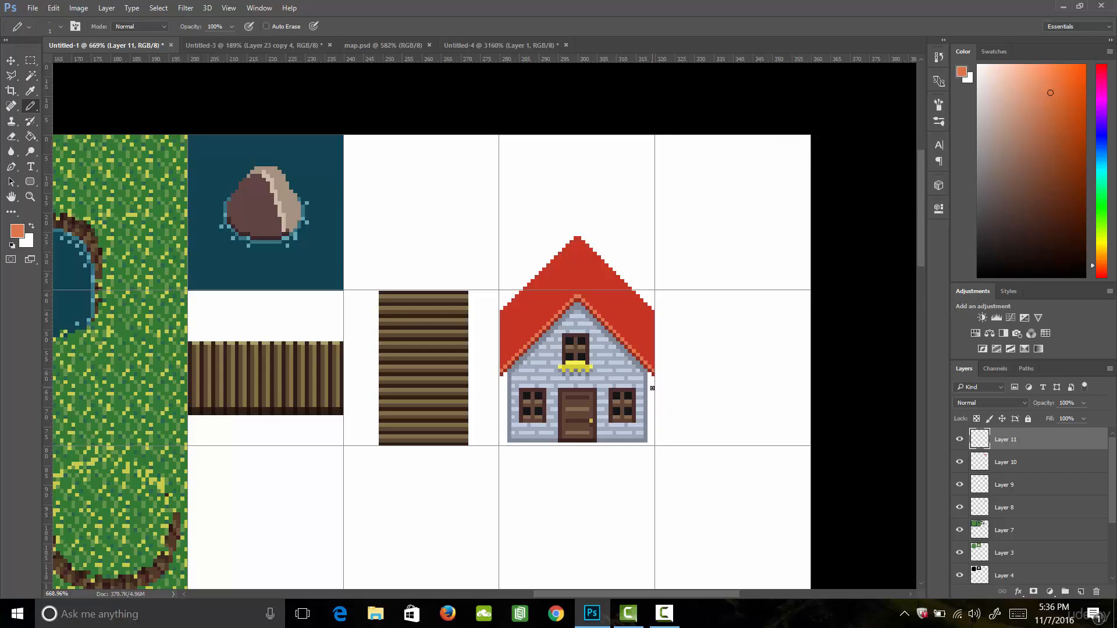
# Duplicate the orange roofline upward in evenly spaced rows until it reaches the roof's upper edge, and clear the selection
pyautogui.press('m')
pyautogui.moveTo(690, 402); pyautogui.dragTo(500, 295)
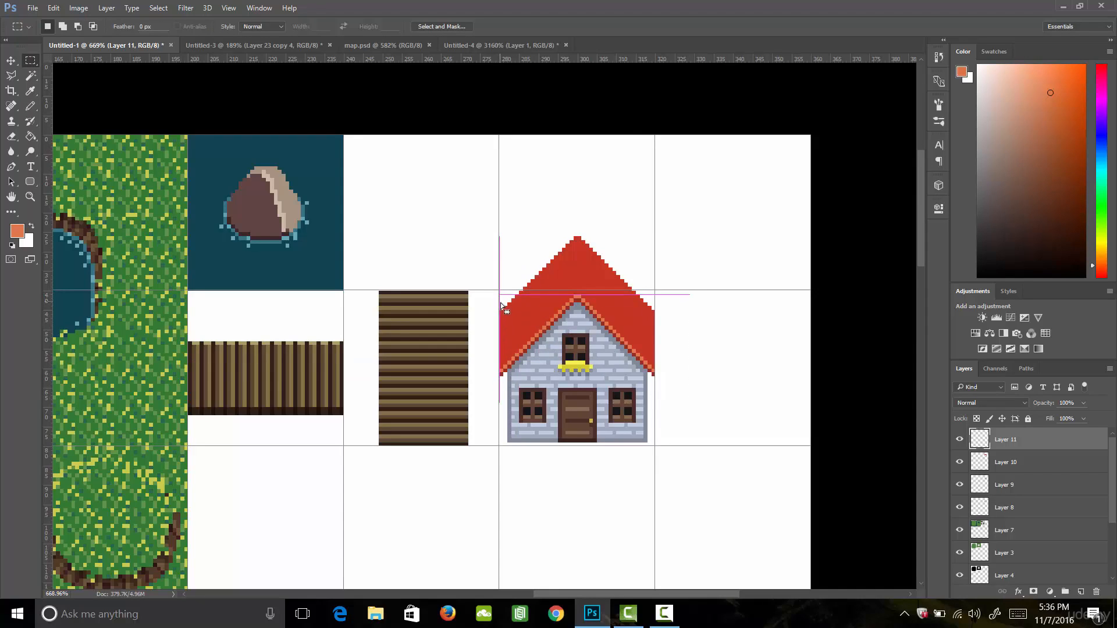
pyautogui.press('v')
pyautogui.moveTo(582, 356); pyautogui.dragTo(579, 338)
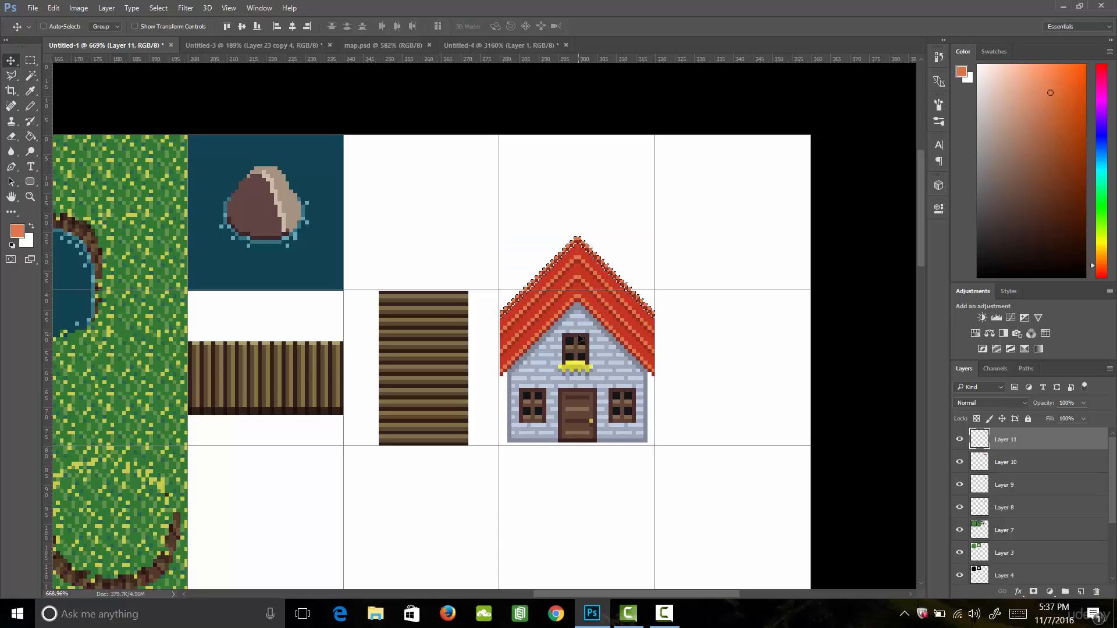
pyautogui.press('m')
pyautogui.hotkey('ctrl', 'd')
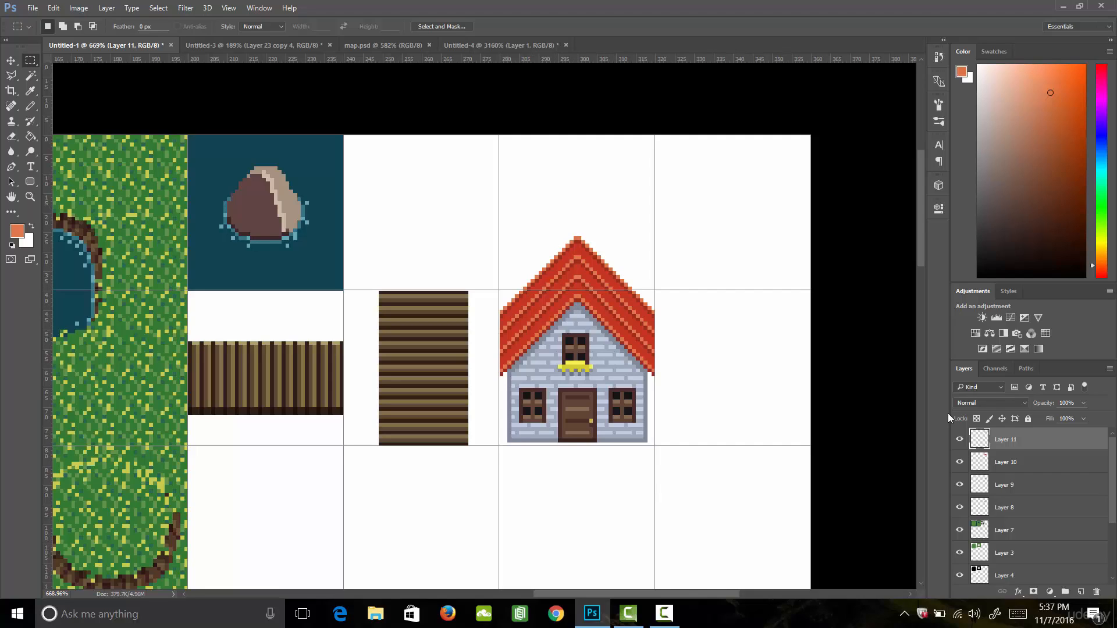
# Load the red roof shape on Layer 10 as a selection and add a new layer above Layer 11
pyautogui.click(1012, 462)
pyautogui.click(959, 461)
pyautogui.click(959, 462)
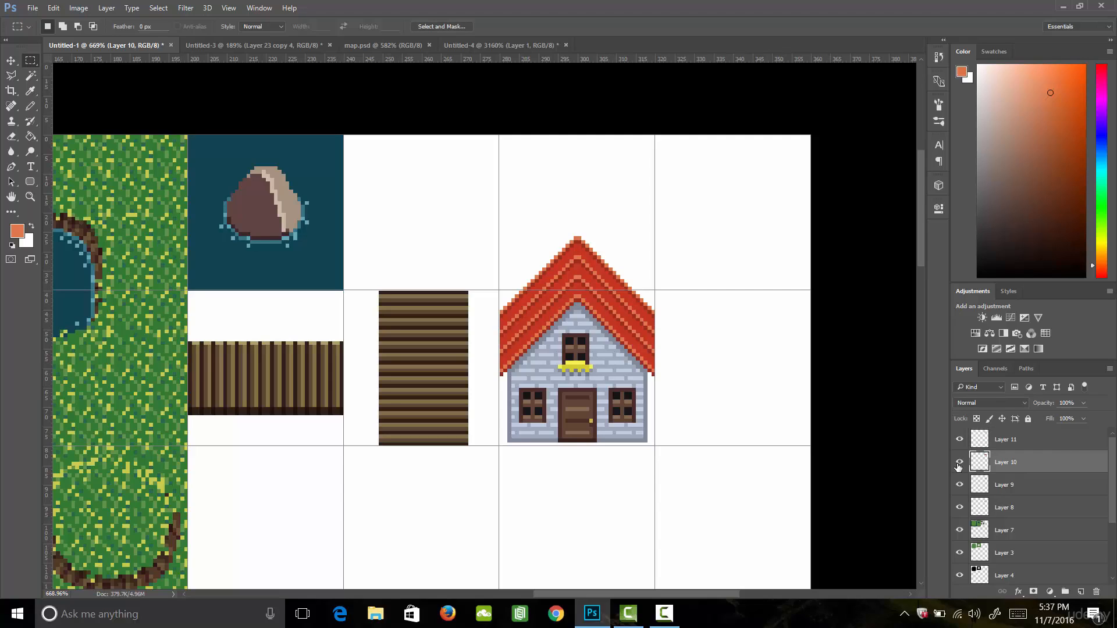
pyautogui.keyDown('ctrl'); pyautogui.click(987, 468); pyautogui.keyUp('ctrl')
pyautogui.click(1020, 440)
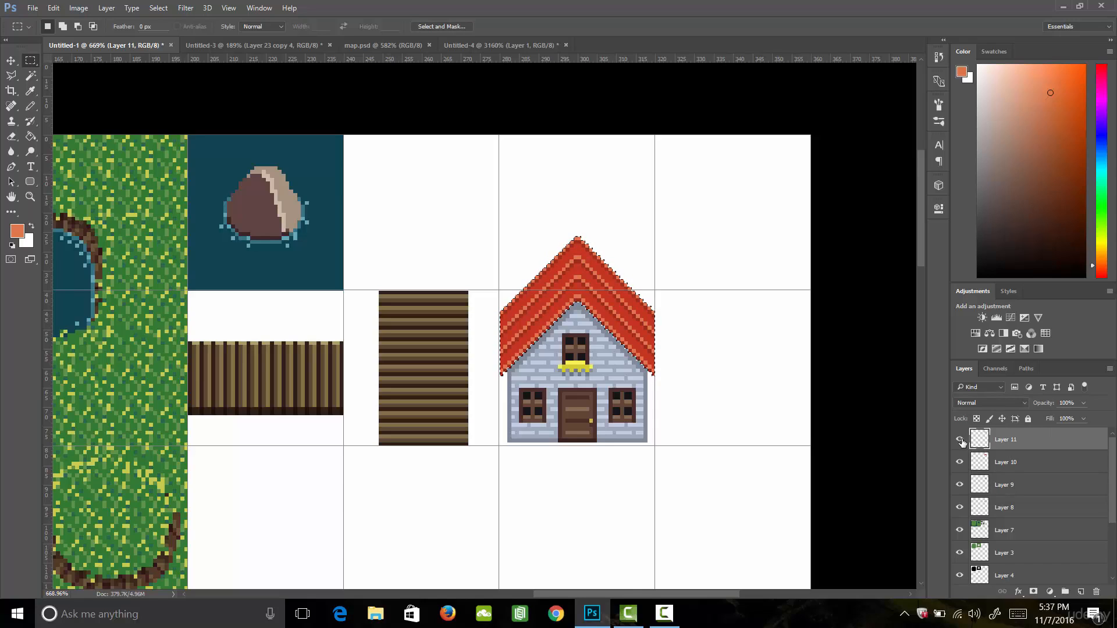
pyautogui.click(1081, 591)
# Paint the left half of the selected roof solid black on the new layer
pyautogui.click(17, 231)
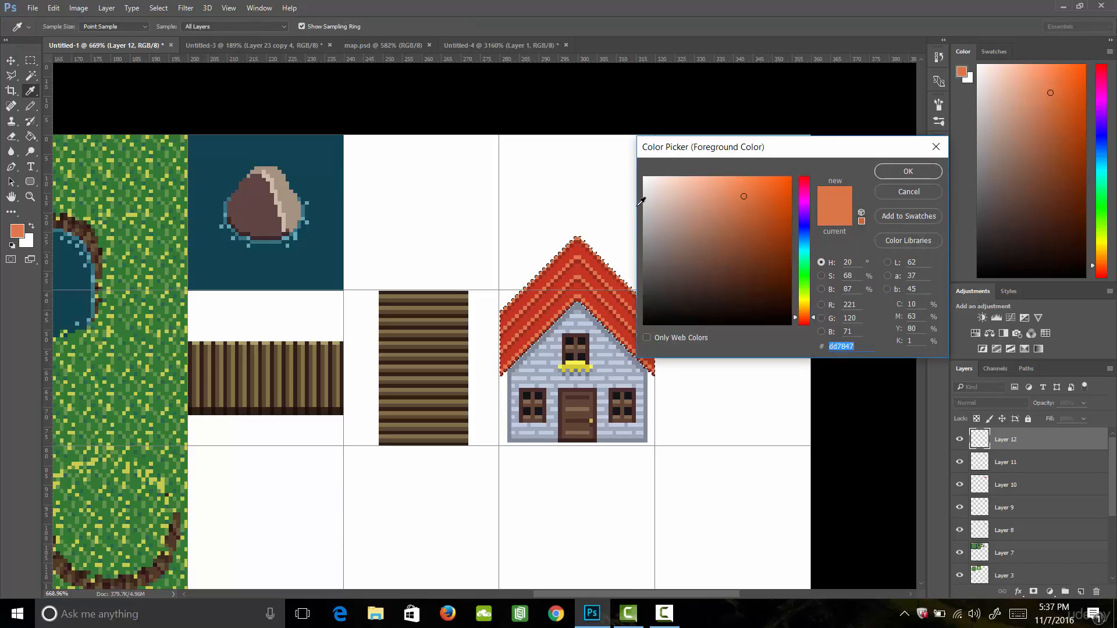
pyautogui.moveTo(653, 314); pyautogui.dragTo(667, 342)
pyautogui.click(890, 172)
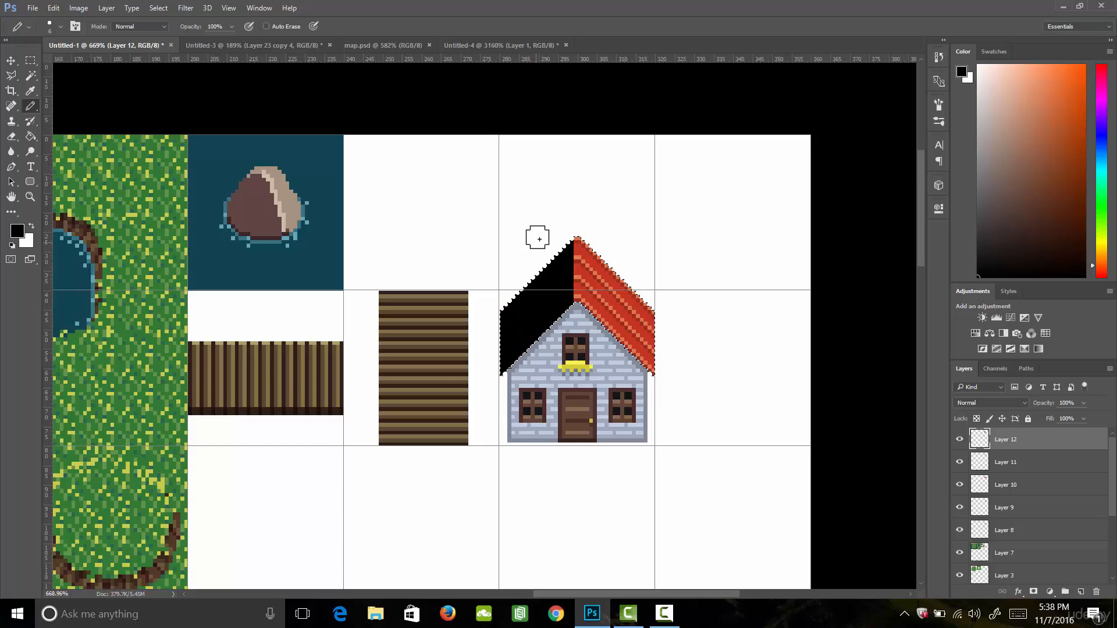
# Pencil a vertical grey line down the roof's central ridge with a white line directly to its right
pyautogui.click(17, 231)
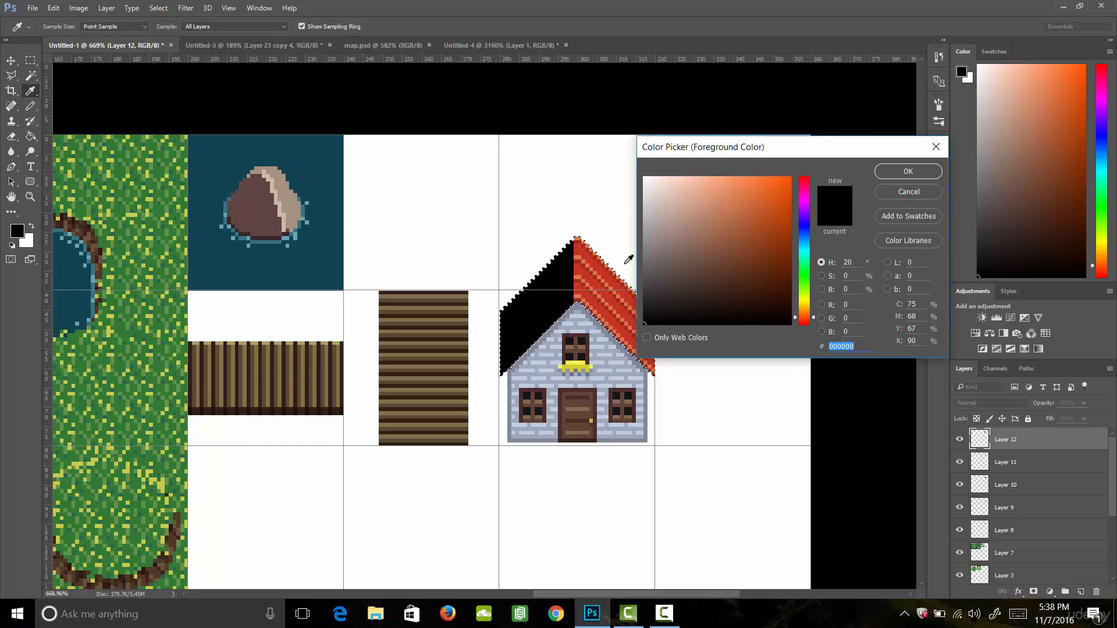
pyautogui.moveTo(646, 259); pyautogui.dragTo(630, 250)
pyautogui.click(892, 171)
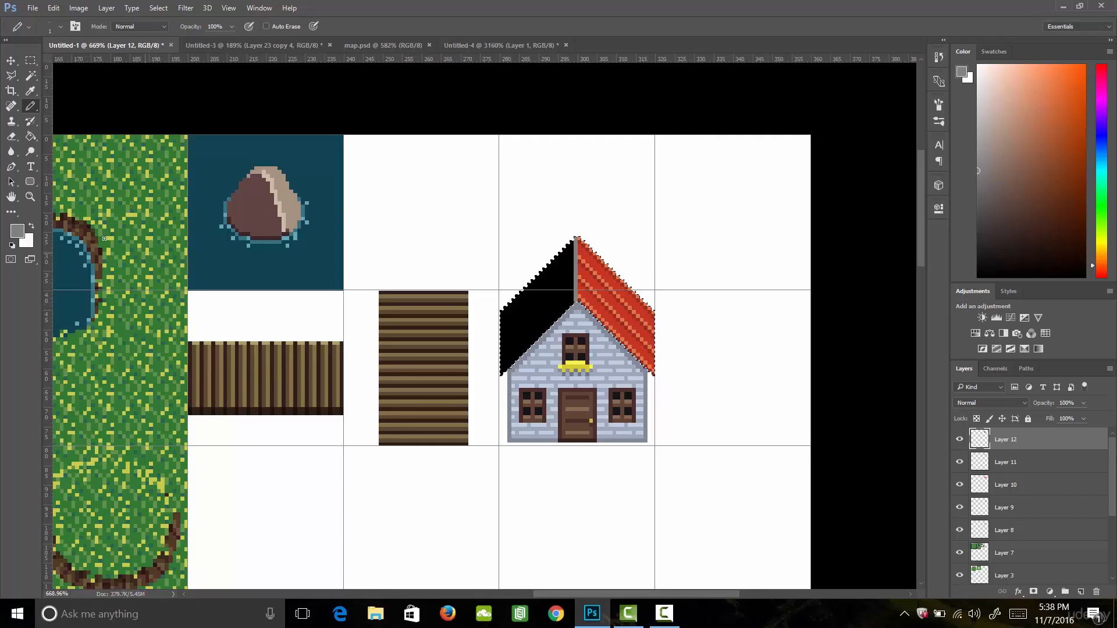
pyautogui.press('x')
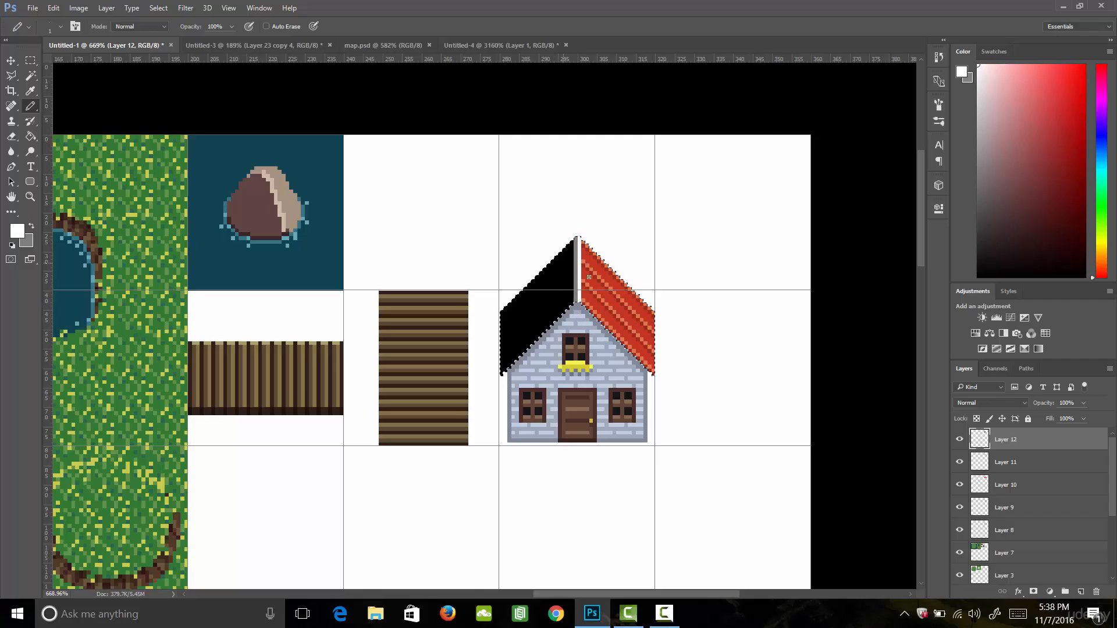
# Set the roof shading layer to Overlay blending at 52% opacity and clear the selection
pyautogui.click(1010, 402)
pyautogui.click(992, 282)
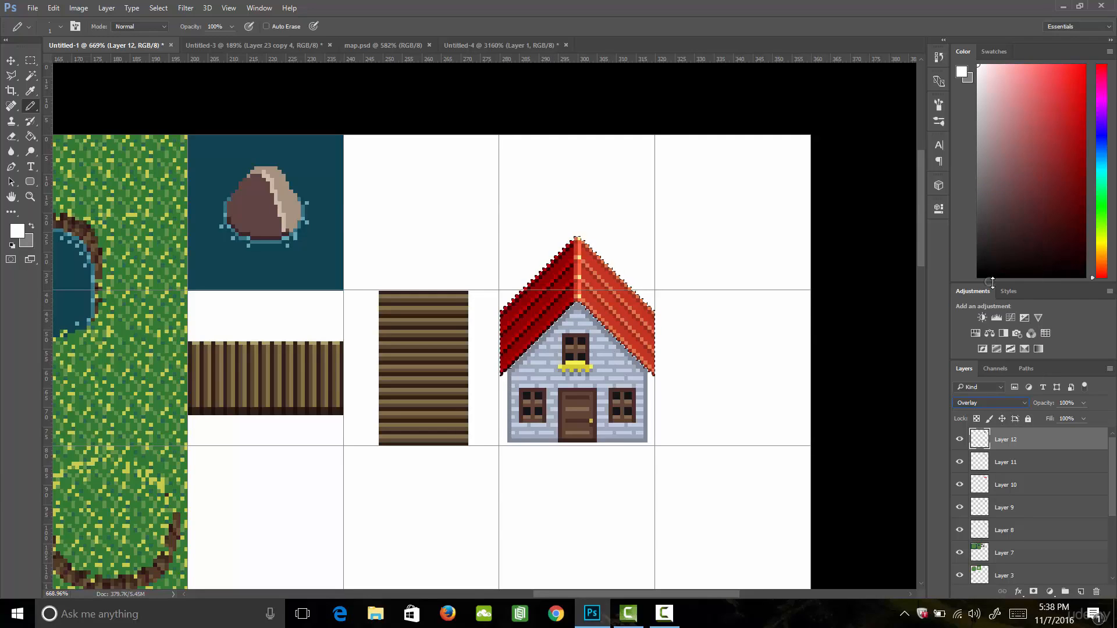
pyautogui.click(1083, 403)
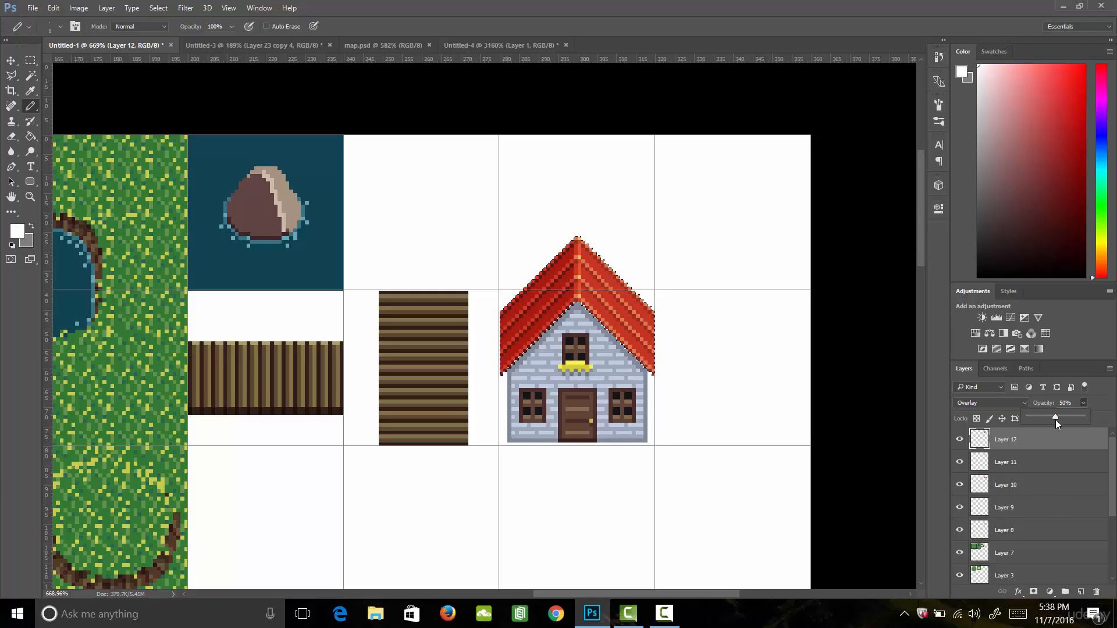
pyautogui.click(1085, 405)
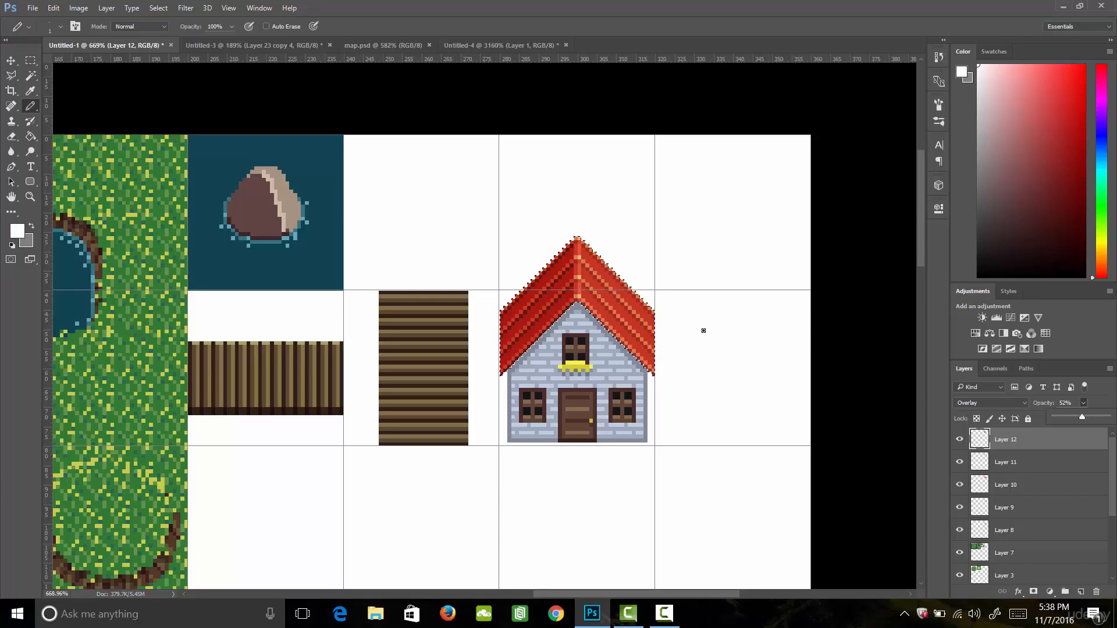
pyautogui.press('m')
# Merge the house layers, Layer 8 through Layer 12, into a single layer
pyautogui.press('z')
pyautogui.moveTo(652, 352); pyautogui.dragTo(693, 383)
pyautogui.press('i')
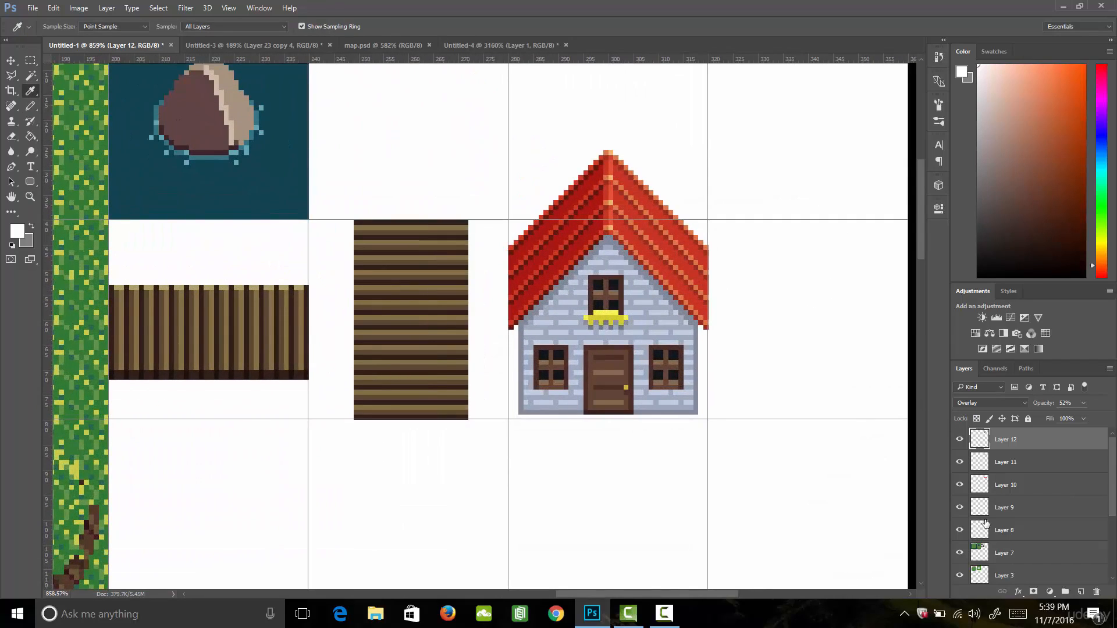
pyautogui.click(960, 530)
pyautogui.click(960, 530)
pyautogui.keyDown('shift'); pyautogui.click(1015, 534); pyautogui.keyUp('shift')
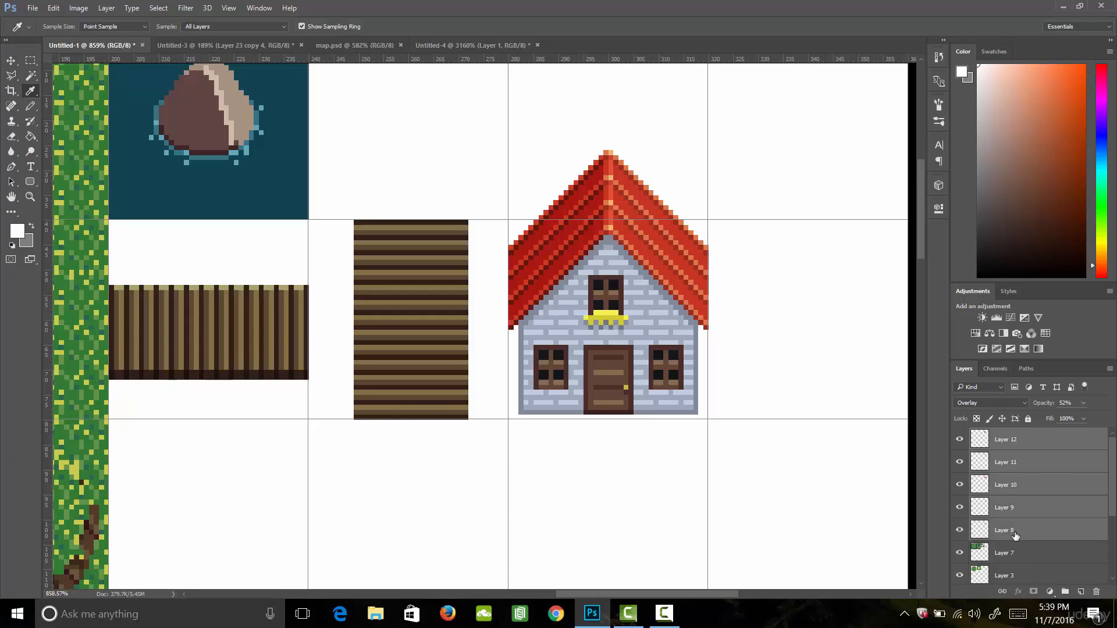
pyautogui.rightClick(1015, 534)
pyautogui.click(829, 484)
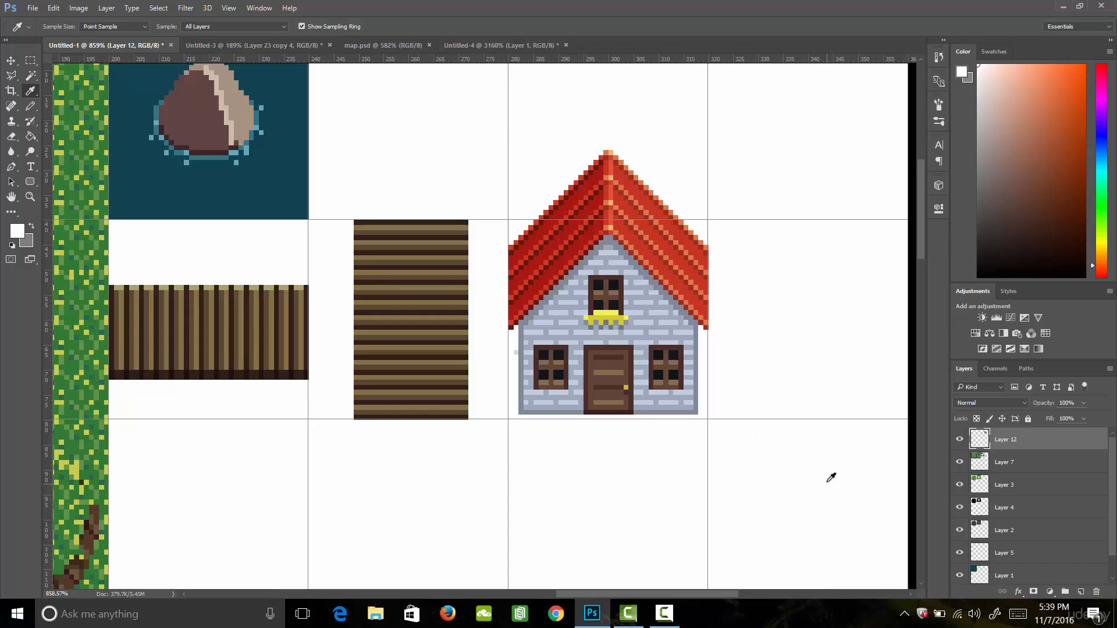
# Pencil a black shadow at 30% opacity along the outside of the house's lower side walls and its base
pyautogui.press('e')
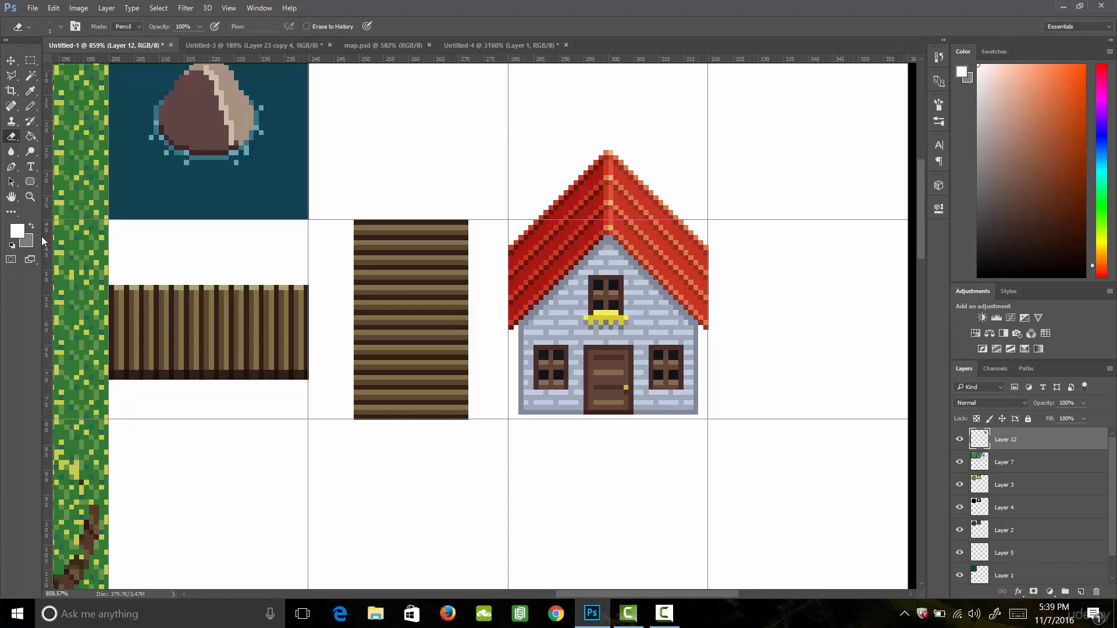
pyautogui.press('i')
pyautogui.click(17, 231)
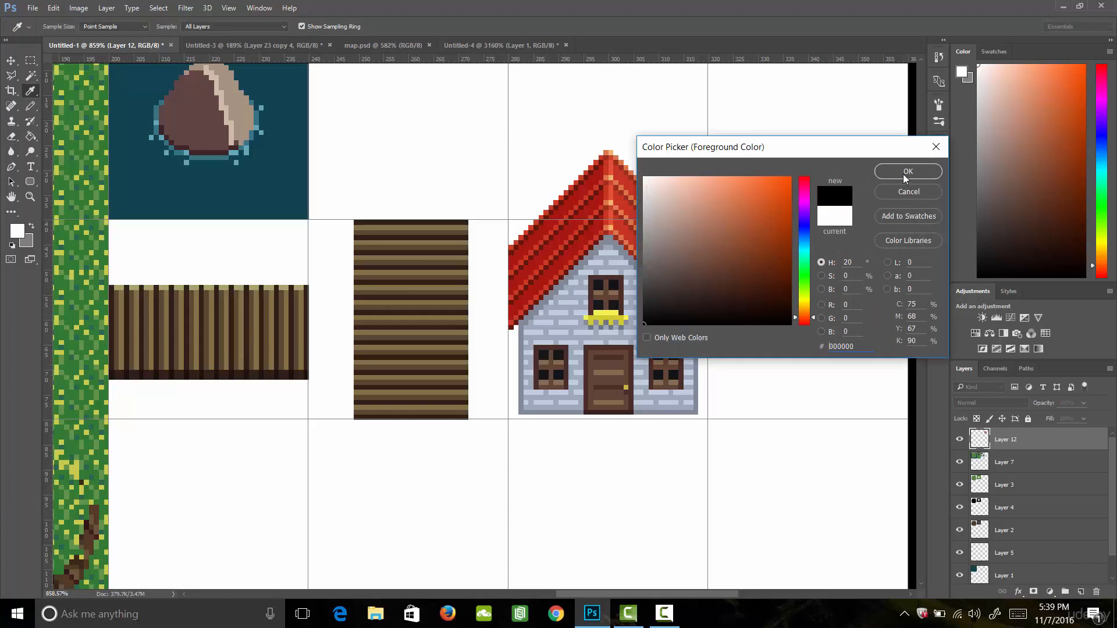
pyautogui.click(908, 172)
pyautogui.press('e')
pyautogui.press('b')
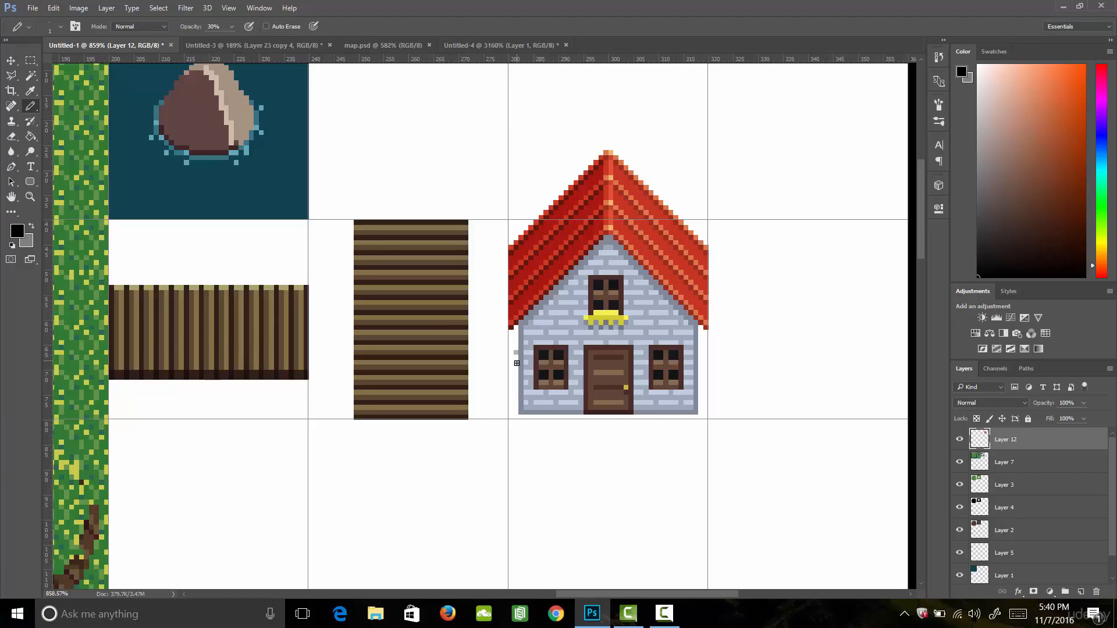
pyautogui.keyDown('shift'); pyautogui.click(517, 418); pyautogui.keyUp('shift')
pyautogui.keyDown('shift'); pyautogui.click(700, 417); pyautogui.keyUp('shift')
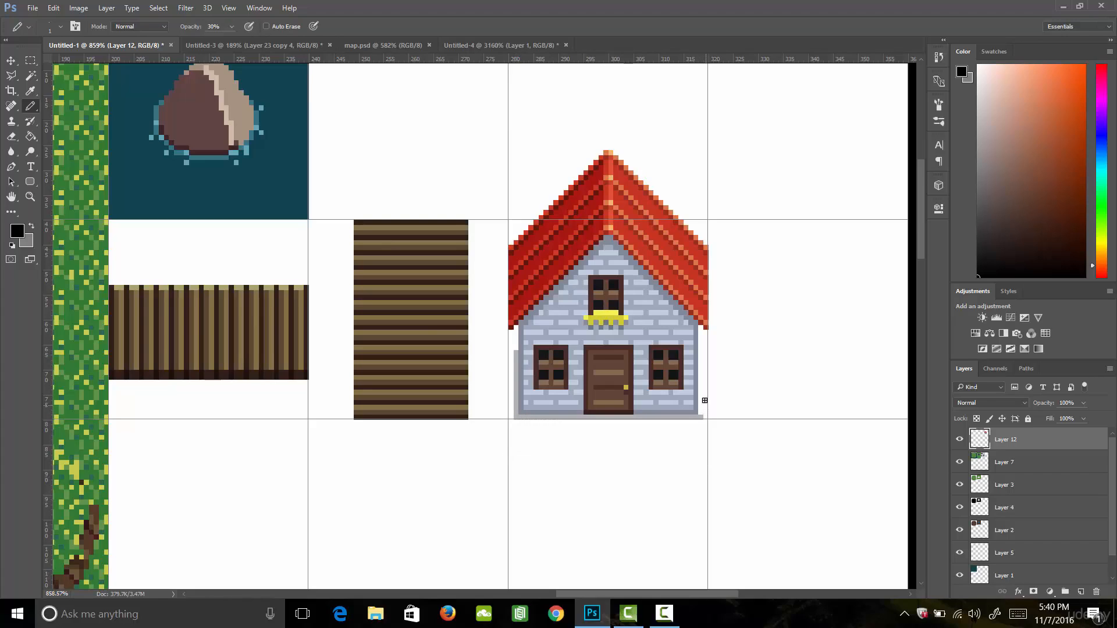
pyautogui.keyDown('shift'); pyautogui.click(701, 355); pyautogui.keyUp('shift')
# Copy the finished house into the Untitled-3 map and place it on the lower right grass of the central landmass
pyautogui.press('m')
pyautogui.moveTo(739, 449)
pyautogui.mouseDown()
pyautogui.moveTo(551, 164)
pyautogui.moveTo(504, 151)
pyautogui.mouseUp()
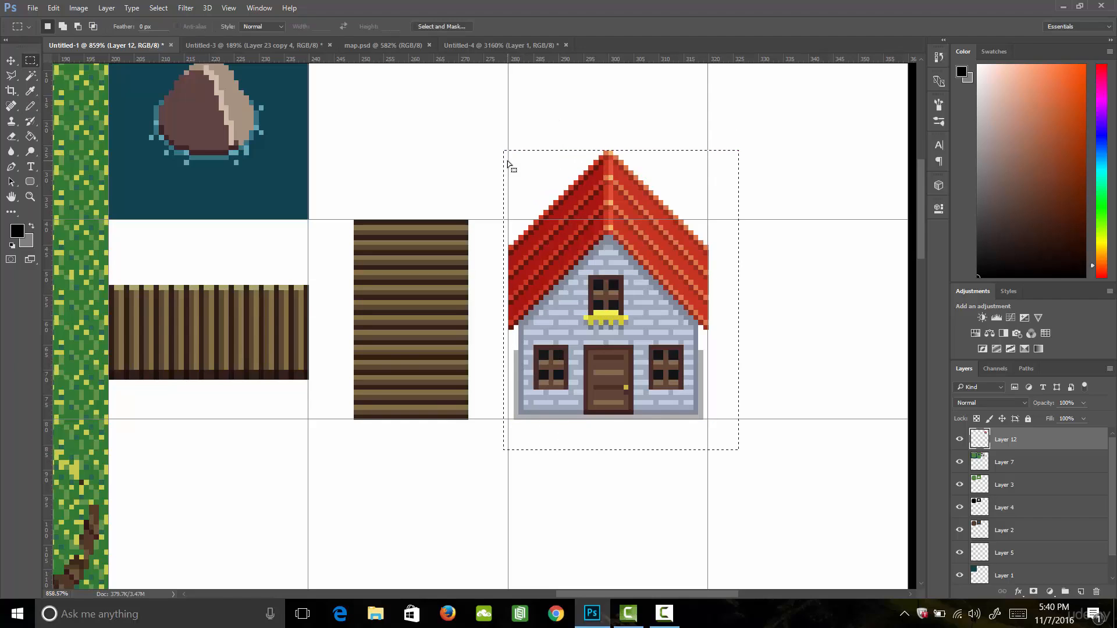
pyautogui.click(221, 45)
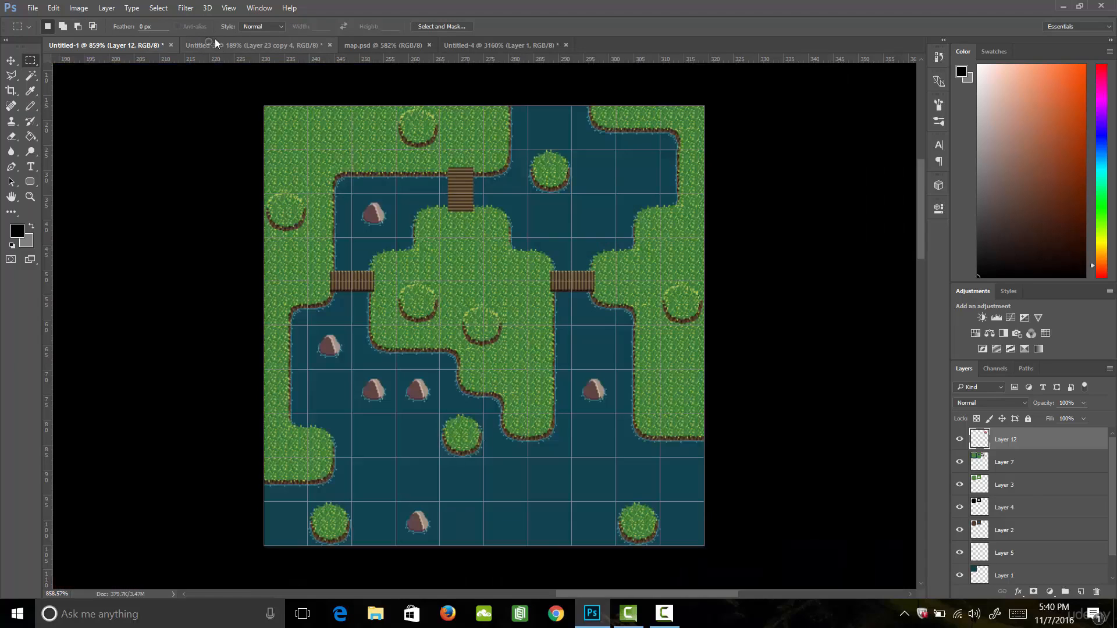
pyautogui.hotkey('ctrl', 'v')
pyautogui.press('v')
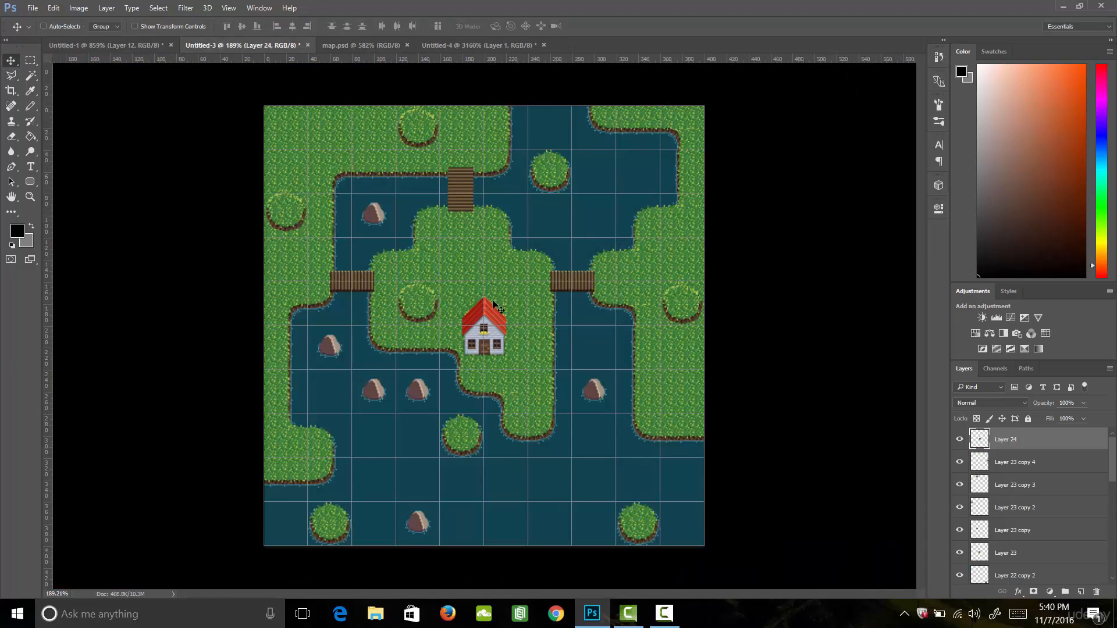
pyautogui.moveTo(487, 337); pyautogui.dragTo(521, 373)
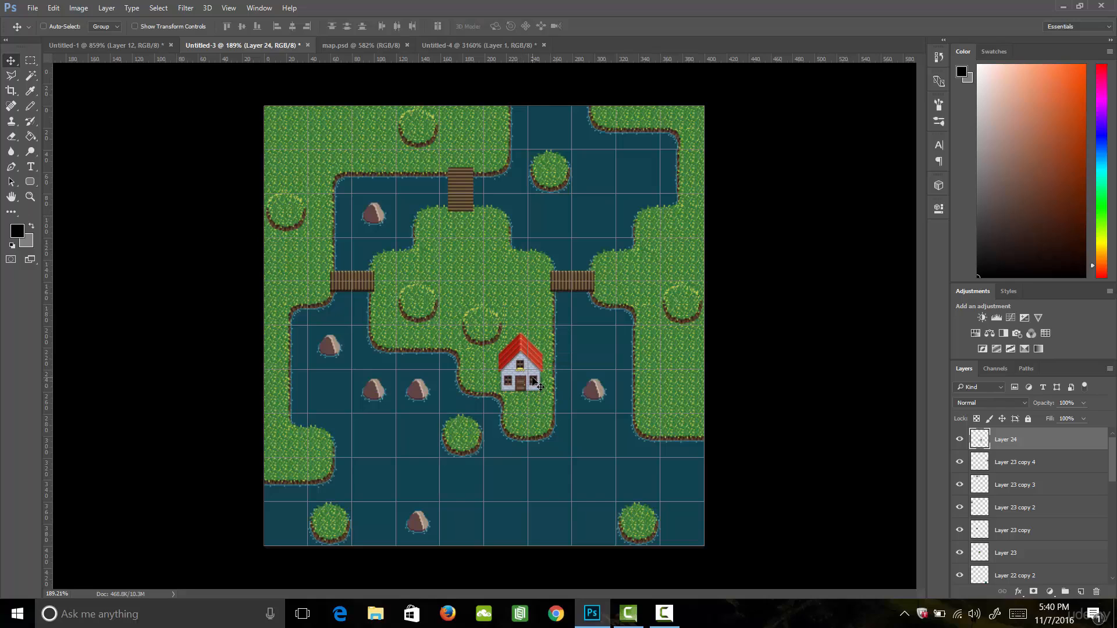
# Duplicate the house onto the map's upper-left grass, then return to the Untitled-1 tileset and clear its selection
pyautogui.moveTo(534, 384); pyautogui.dragTo(305, 170)
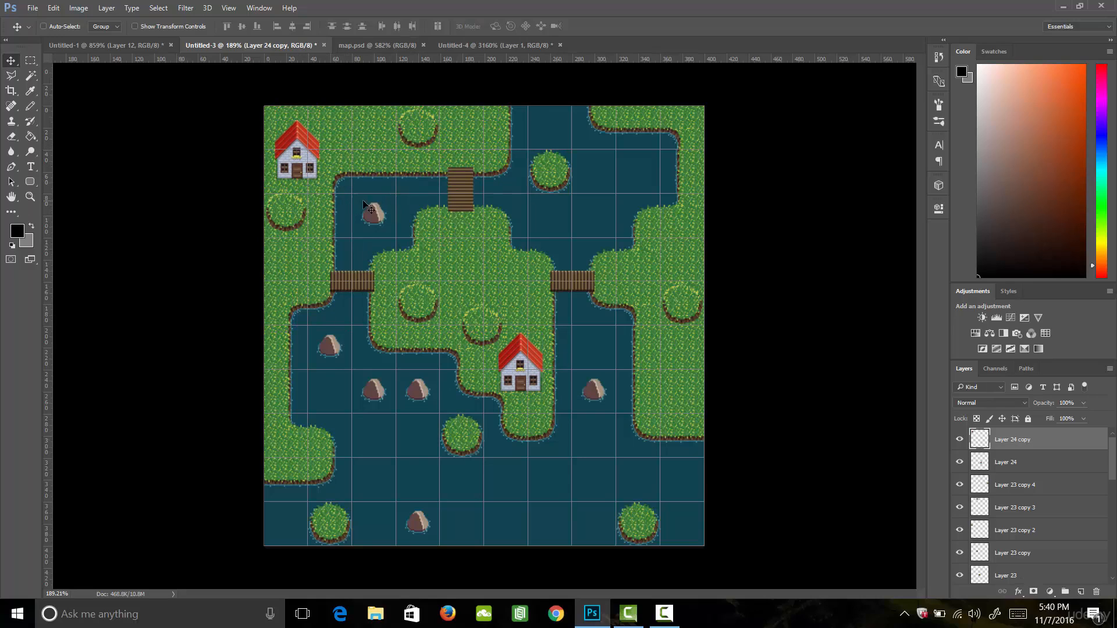
pyautogui.click(152, 46)
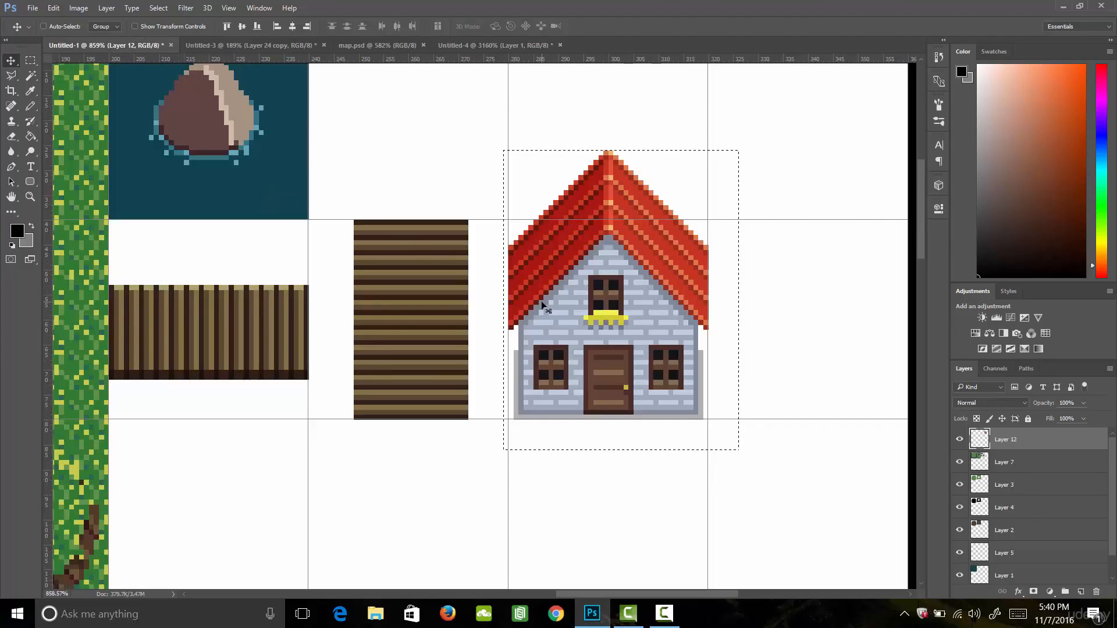
pyautogui.press('m')
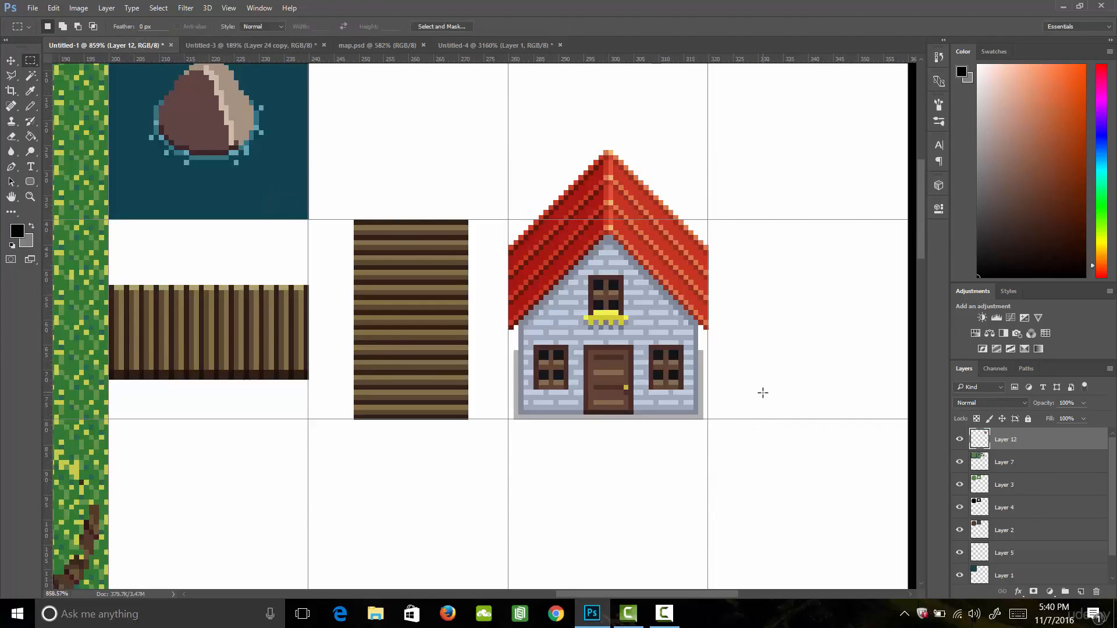
# Fill a rectangle beside the house, slightly narrower than its grid cell and level with the lower walls, with the house's grey wall colour
pyautogui.press('space')
pyautogui.moveTo(755, 392); pyautogui.dragTo(543, 404)
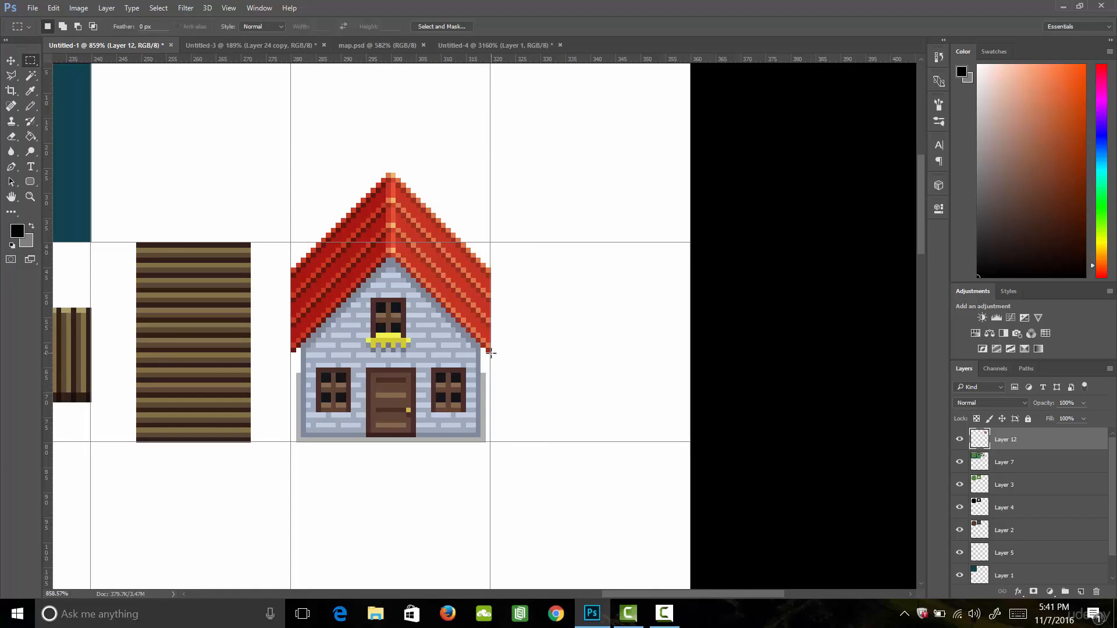
pyautogui.moveTo(496, 353); pyautogui.dragTo(677, 439)
pyautogui.press('i')
pyautogui.click(440, 361)
pyautogui.press('g')
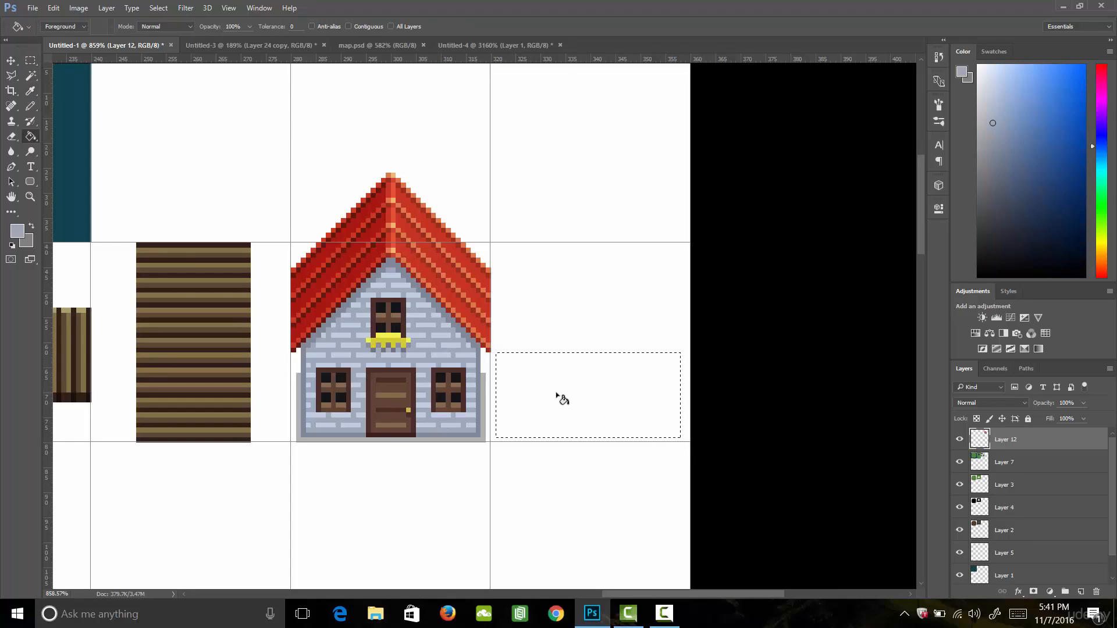
pyautogui.click(560, 388)
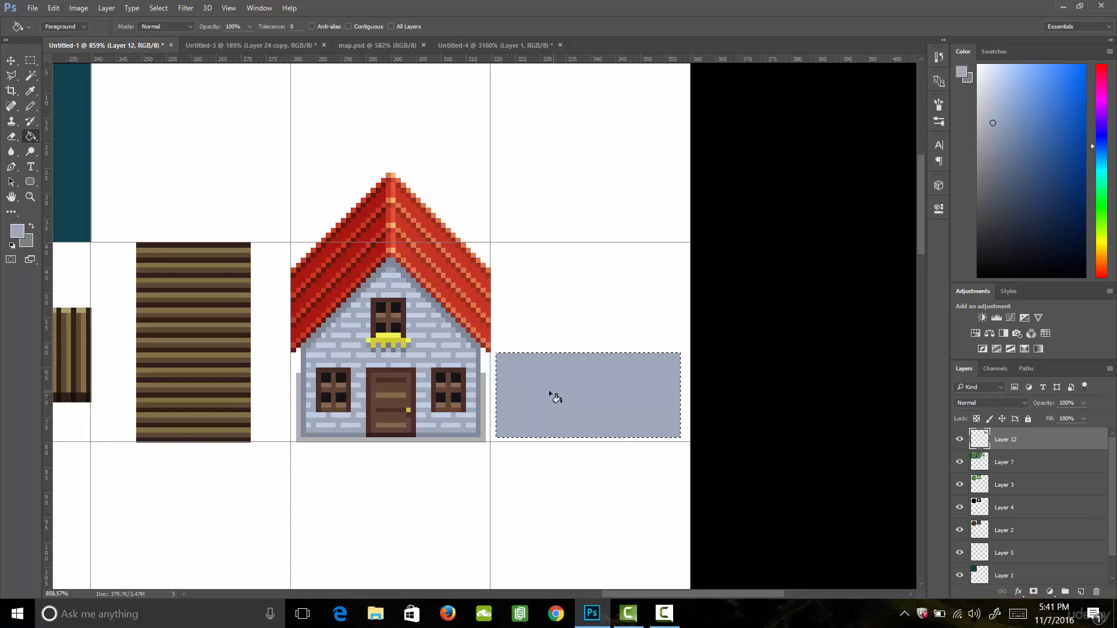
# Switch the Paint Bucket's fill source to Pattern and cover the grey rectangle with the brick pattern
pyautogui.click(83, 26)
pyautogui.click(81, 43)
pyautogui.click(589, 416)
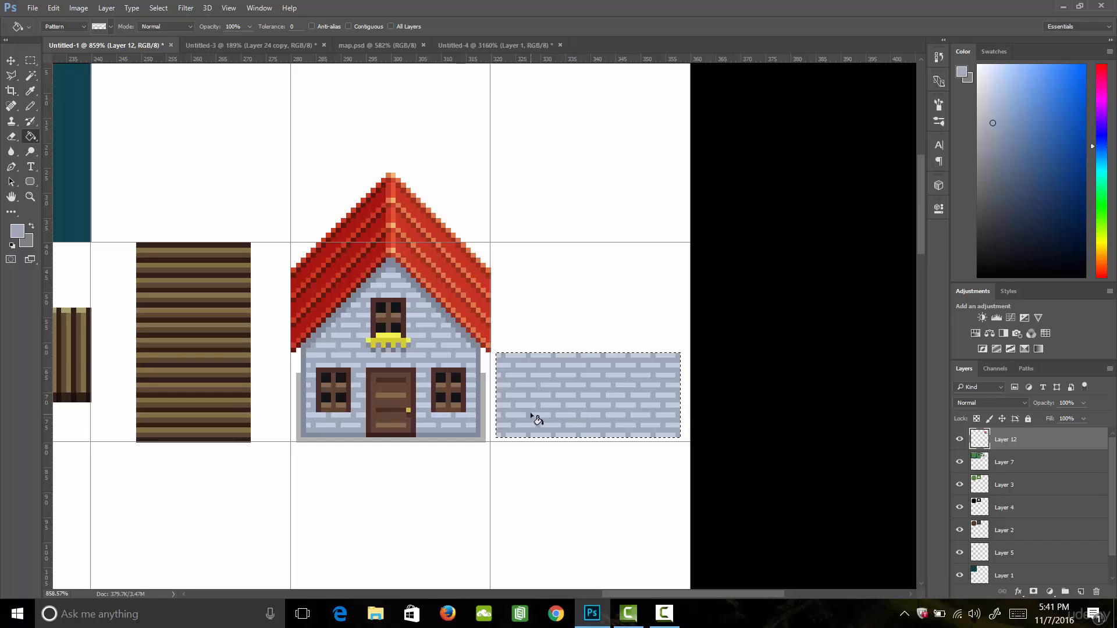
# Pencil a one-pixel outline around all four sides of the brick wall in the house's darker grey edge colour, and deselect it
pyautogui.press('i')
pyautogui.click(477, 409)
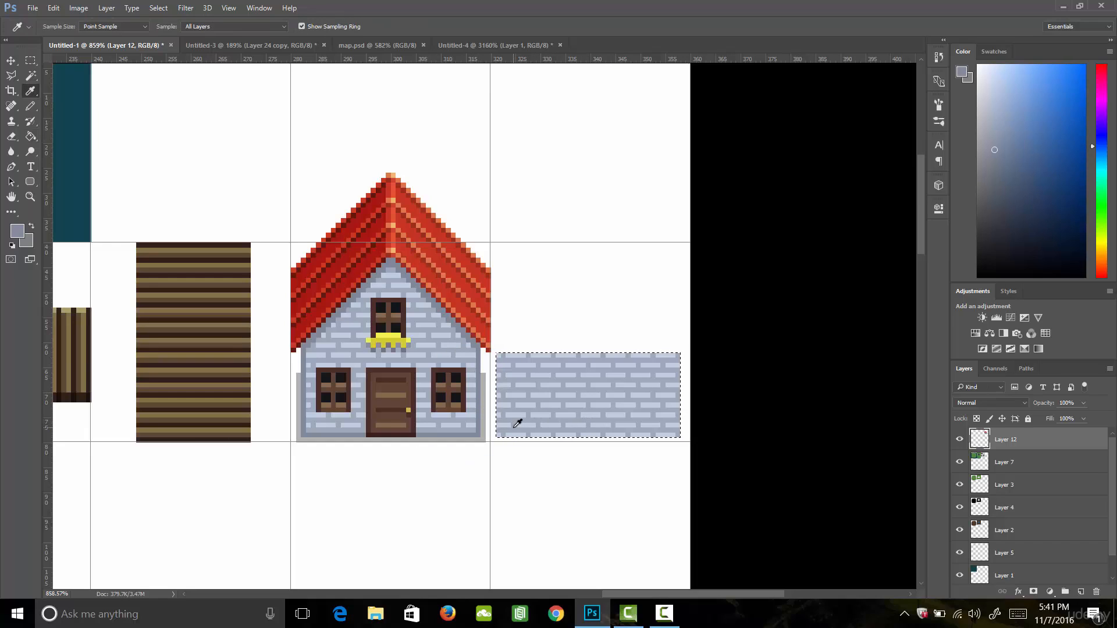
pyautogui.press('b')
pyautogui.click(497, 357)
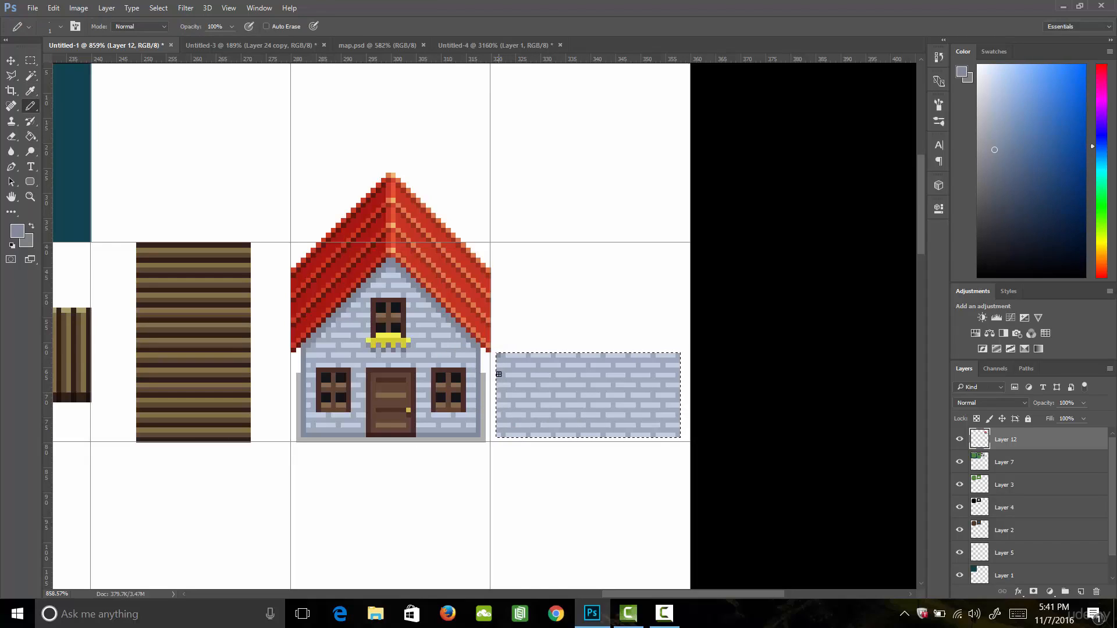
pyautogui.keyDown('shift'); pyautogui.click(498, 436); pyautogui.keyUp('shift')
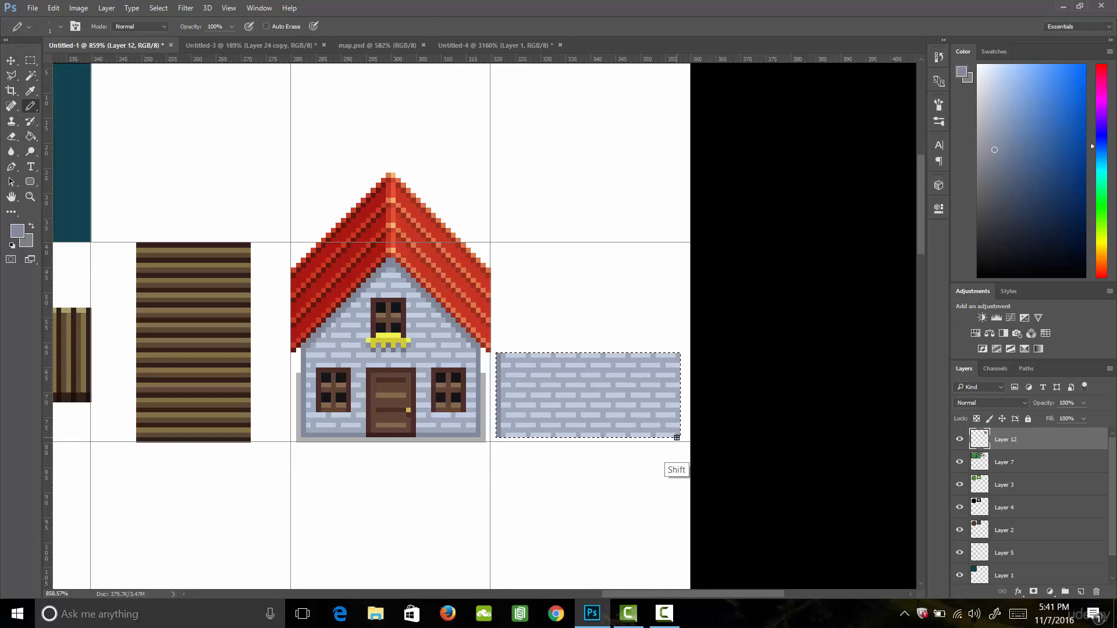
pyautogui.keyDown('shift'); pyautogui.click(676, 435); pyautogui.keyUp('shift')
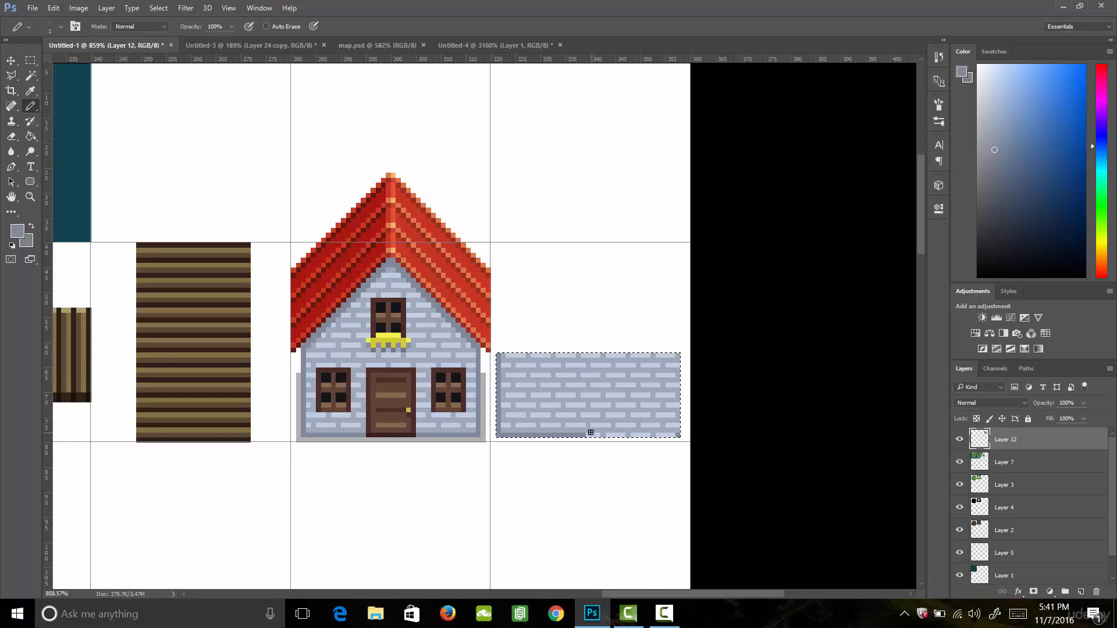
pyautogui.keyDown('shift'); pyautogui.click(621, 435); pyautogui.keyUp('shift')
pyautogui.keyDown('shift'); pyautogui.click(678, 434); pyautogui.keyUp('shift')
pyautogui.keyDown('shift'); pyautogui.click(676, 355); pyautogui.keyUp('shift')
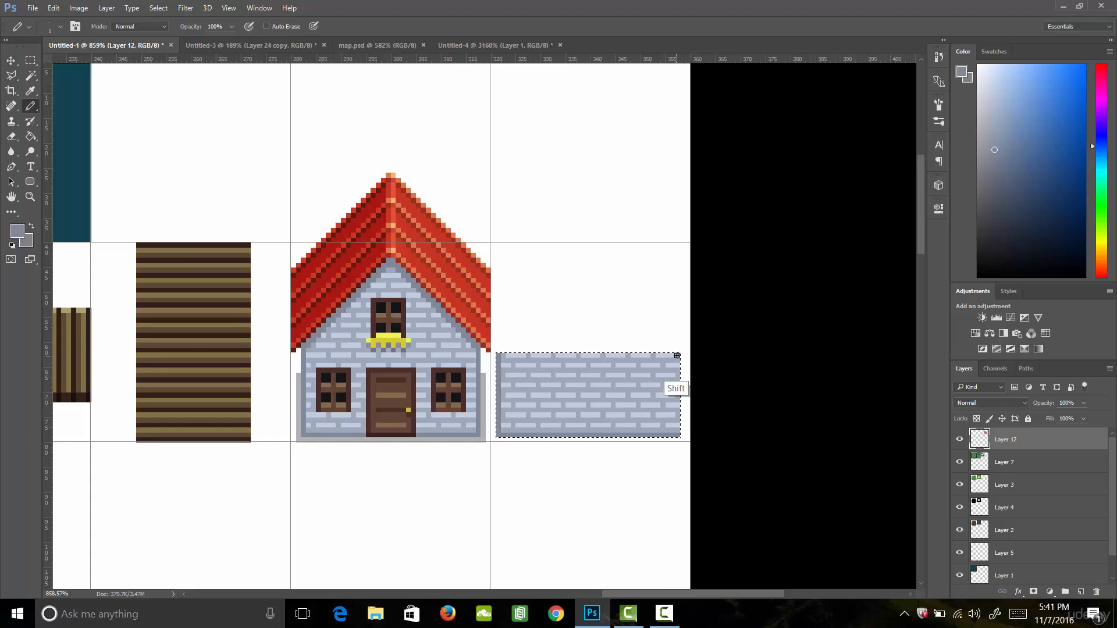
pyautogui.keyDown('shift'); pyautogui.click(499, 355); pyautogui.keyUp('shift')
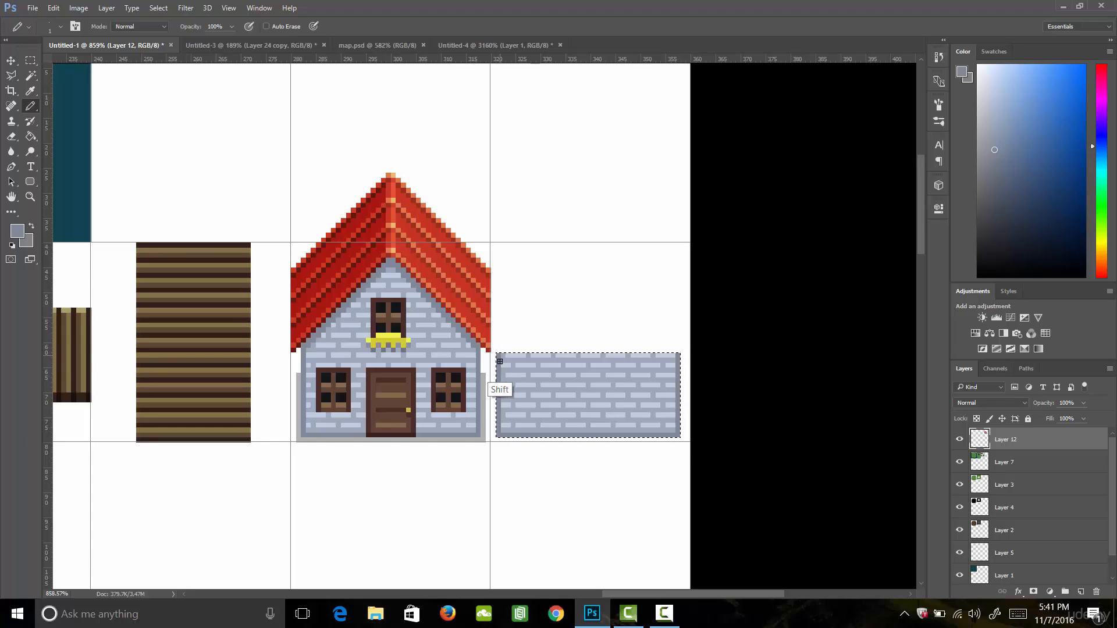
pyautogui.hotkey('ctrl', 'd')
# Add a new layer and place two copies of the house's lower window on the new brick wall, one near each end
pyautogui.hotkey('ctrl', 'shift', 'alt', 'n')
pyautogui.press('m')
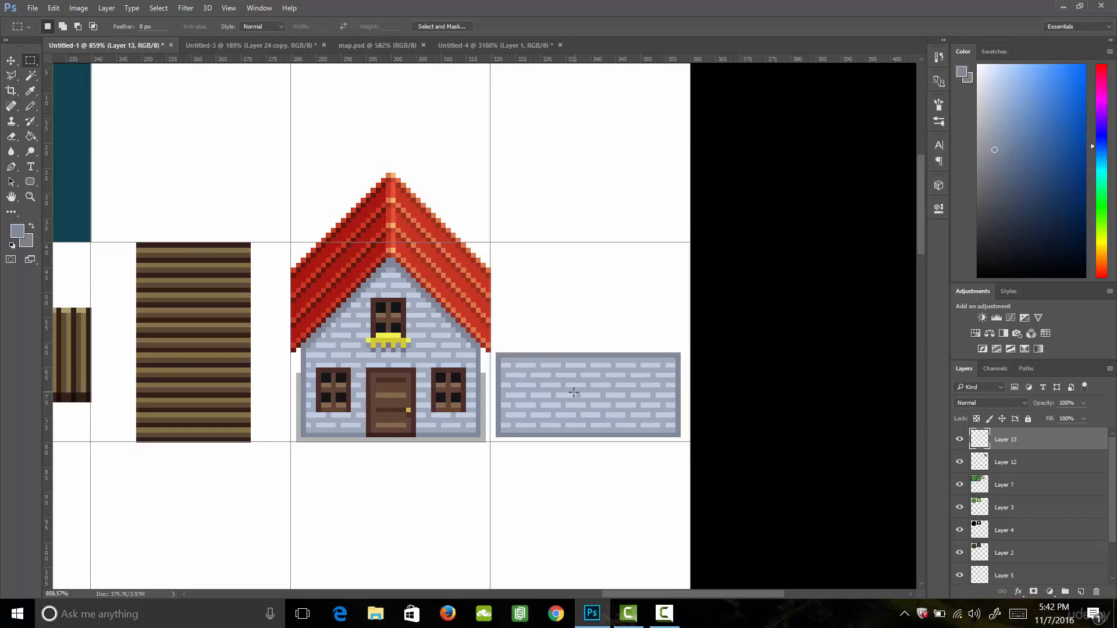
pyautogui.moveTo(433, 368); pyautogui.dragTo(631, 401)
pyautogui.press('v')
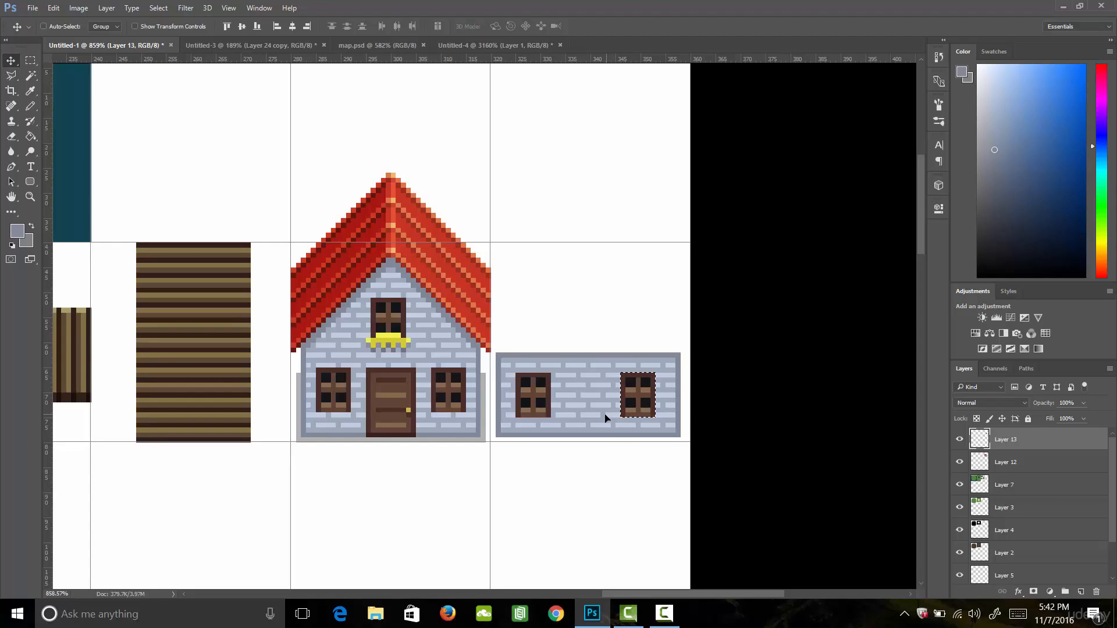
# Fill a rectangle spanning the full grid cell directly above the new wall with the house roof's red as a solid foreground fill
pyautogui.press('i')
pyautogui.click(480, 316)
pyautogui.hotkey('ctrl', 'd')
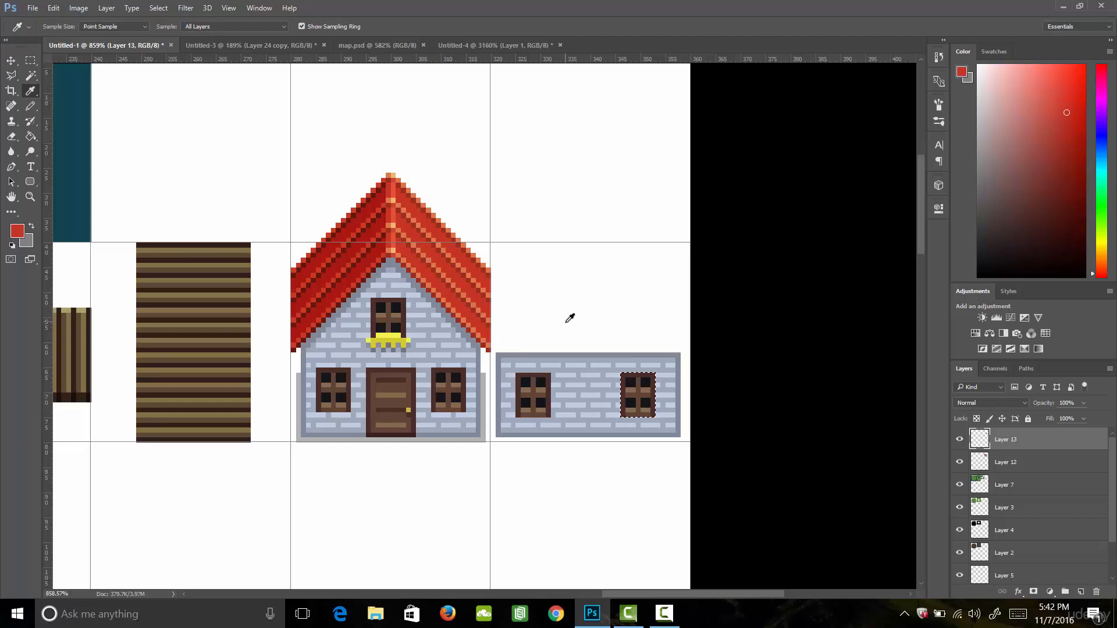
pyautogui.press('m')
pyautogui.moveTo(493, 352)
pyautogui.mouseDown()
pyautogui.moveTo(666, 256)
pyautogui.moveTo(688, 260)
pyautogui.moveTo(687, 175)
pyautogui.moveTo(405, 192)
pyautogui.moveTo(403, 181)
pyautogui.moveTo(644, 276)
pyautogui.moveTo(647, 264)
pyautogui.moveTo(386, 263)
pyautogui.moveTo(390, 253)
pyautogui.moveTo(684, 265)
pyautogui.mouseUp()
pyautogui.press('g')
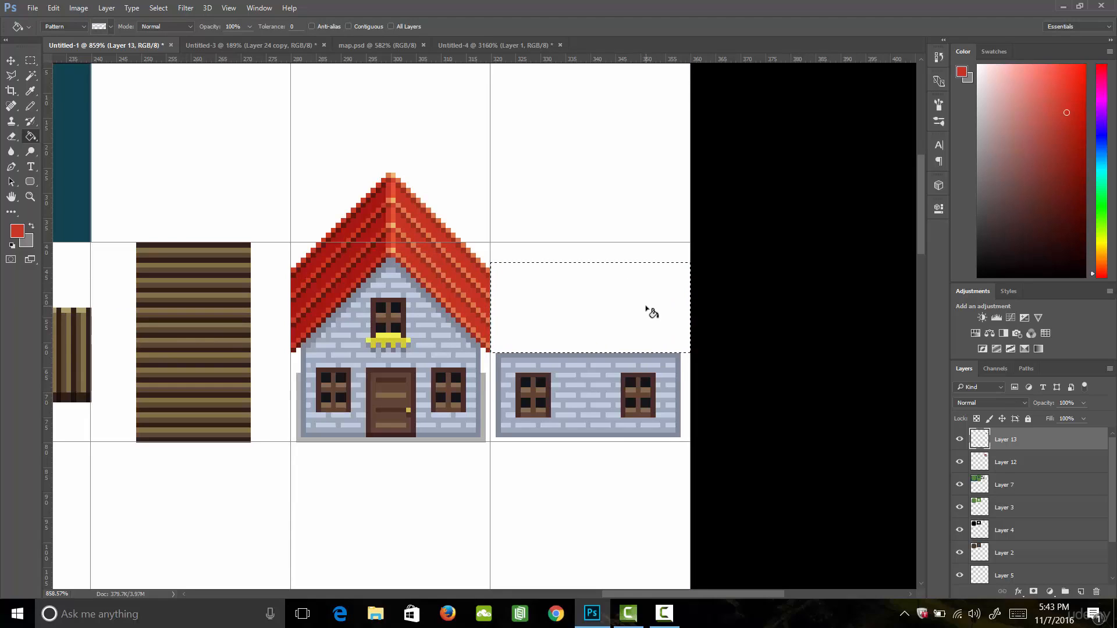
pyautogui.click(79, 29)
pyautogui.click(79, 38)
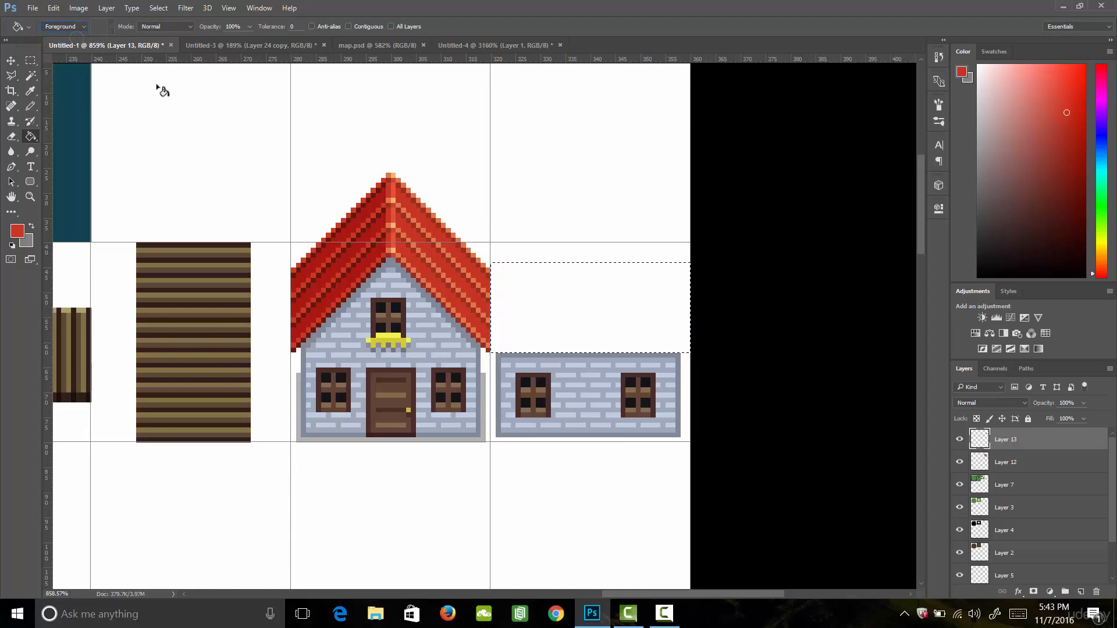
pyautogui.click(620, 329)
# On a new layer, pencil a vertical dark red line down the left edge of the new roof, using the house roof's dark stripe colour
pyautogui.press('i')
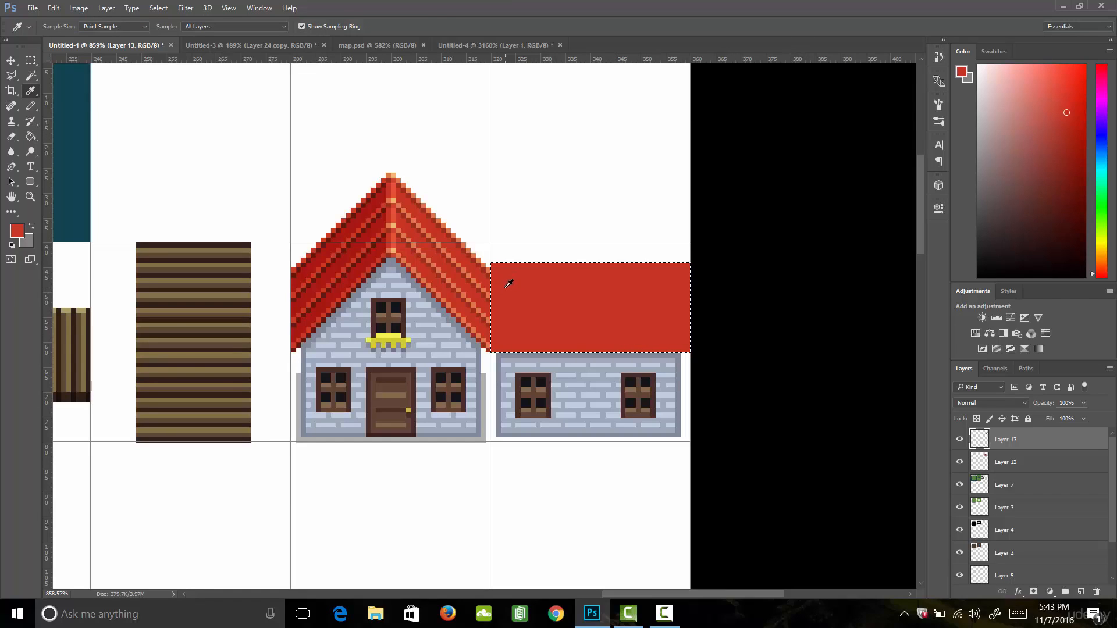
pyautogui.click(460, 317)
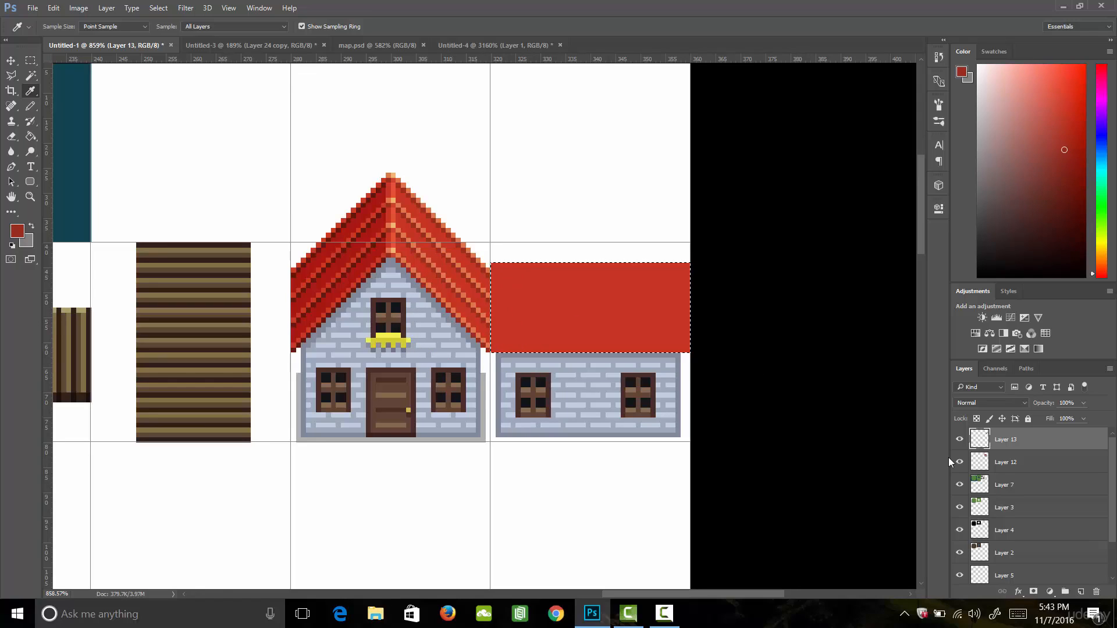
pyautogui.click(1080, 592)
pyautogui.press('b')
pyautogui.click(494, 350)
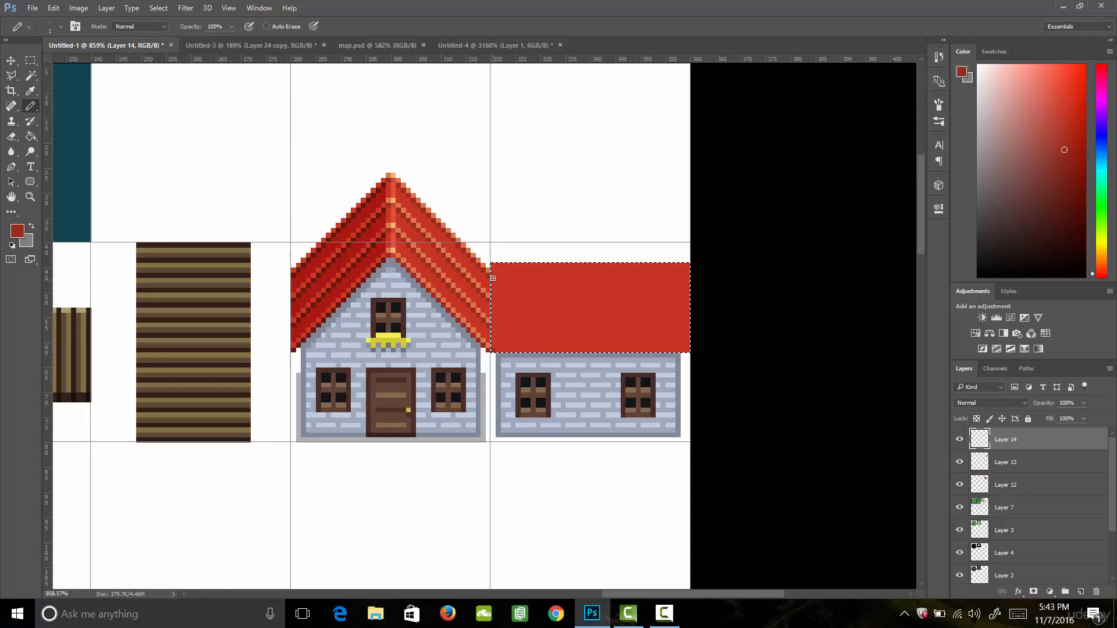
pyautogui.keyDown('shift'); pyautogui.click(492, 267); pyautogui.keyUp('shift')
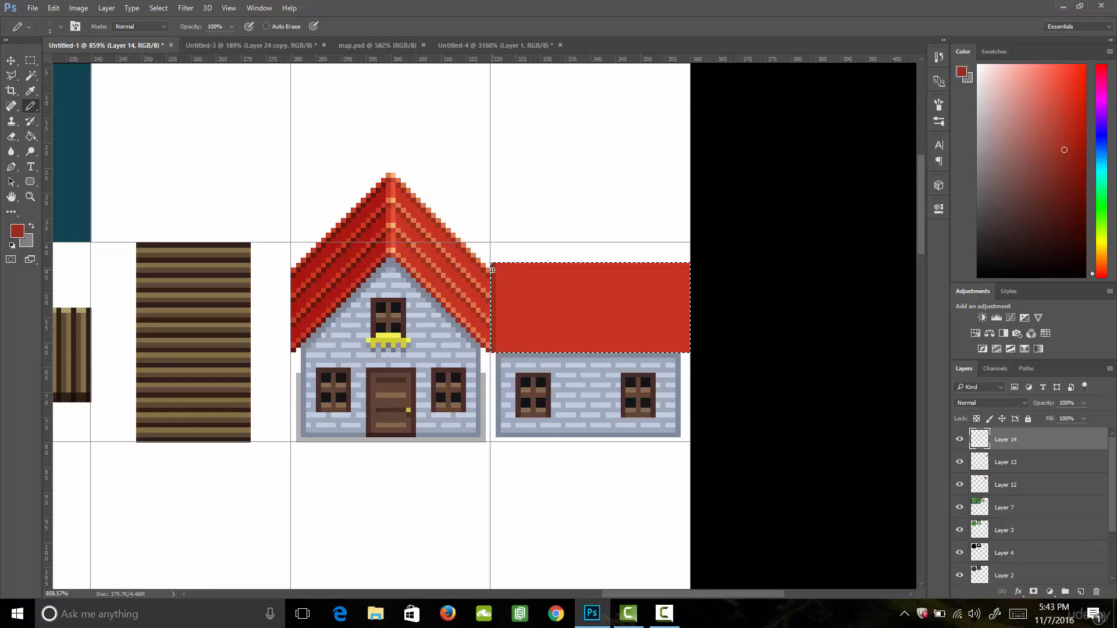
# Pencil a vertical orange line down the roof beside the dark red one, using the house roof's highlight colour
pyautogui.press('i')
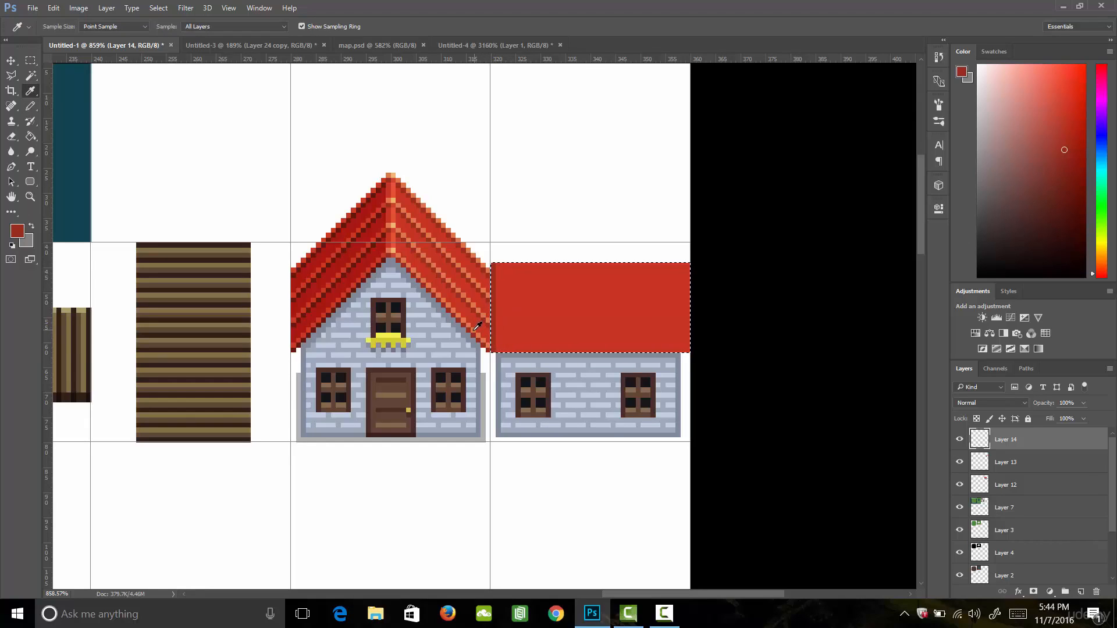
pyautogui.click(479, 327)
pyautogui.press('b')
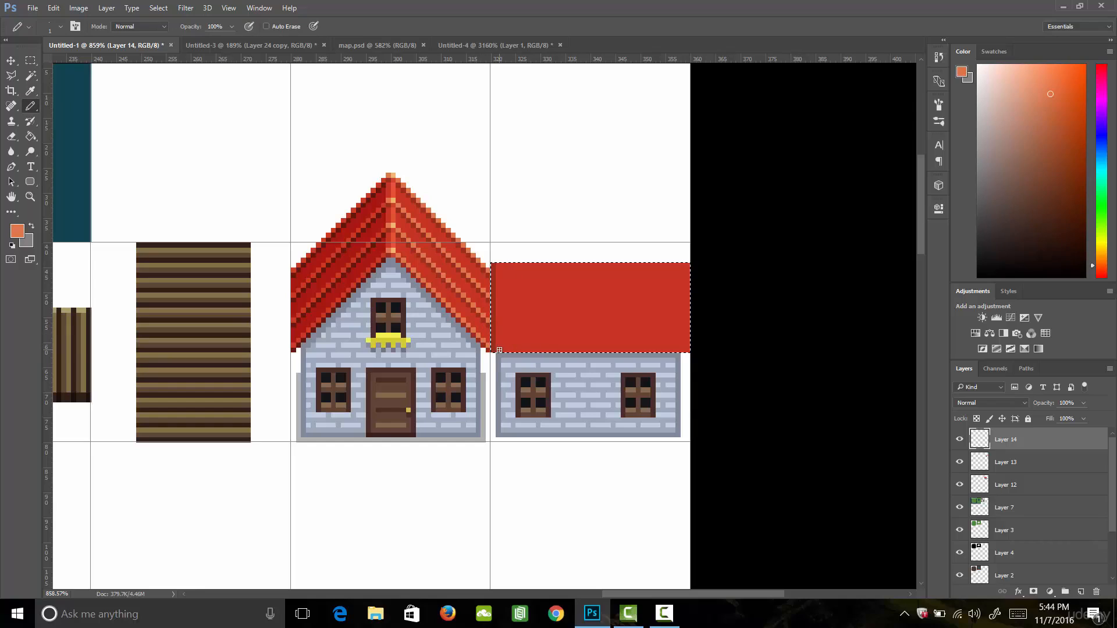
pyautogui.moveTo(498, 265); pyautogui.dragTo(498, 351)
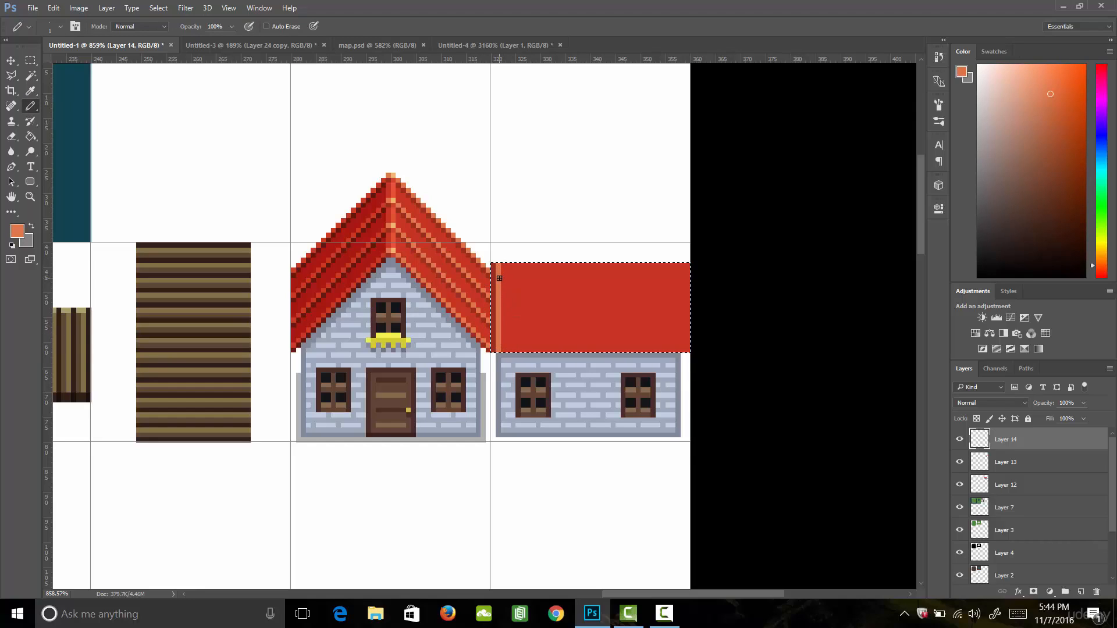
# Duplicate the dark red and orange stripe at even intervals across the new roof to its right edge, and deselect
pyautogui.press('v')
pyautogui.moveTo(500, 305)
pyautogui.keyDown('alt'); pyautogui.mouseDown()
pyautogui.moveTo(530, 276)
pyautogui.moveTo(685, 315)
pyautogui.moveTo(541, 323)
pyautogui.mouseUp(); pyautogui.keyUp('alt')
pyautogui.moveTo(548, 321); pyautogui.dragTo(548, 320)
pyautogui.hotkey('ctrl', 'd')
# Erase the top pixel row of the red roof between the stripes on Layer 13 so the stripes stick out above it
pyautogui.press('e')
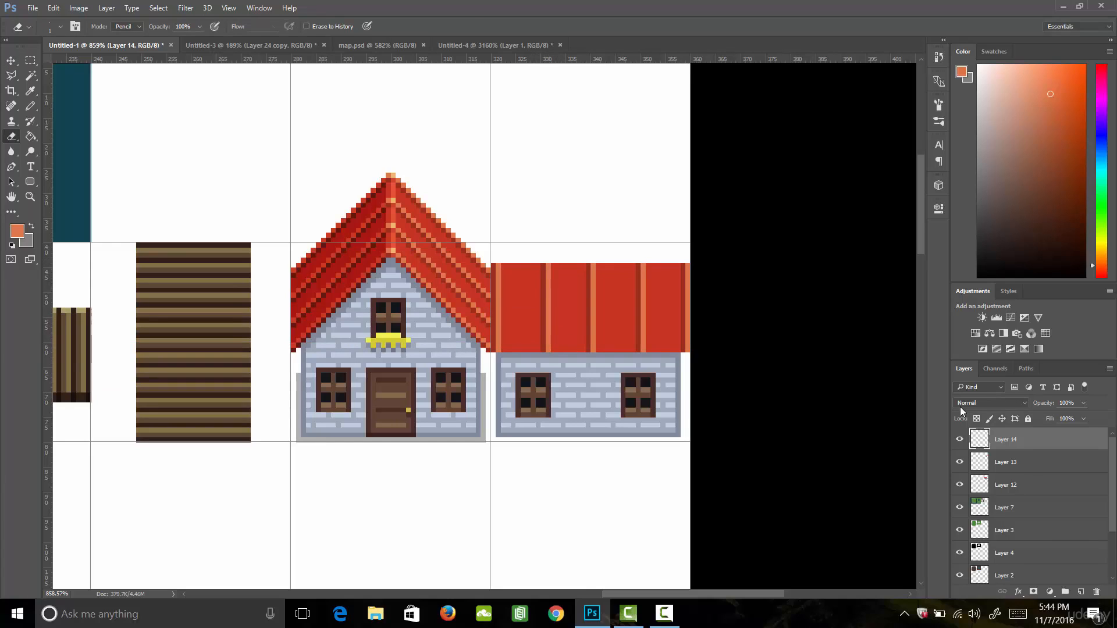
pyautogui.click(1014, 464)
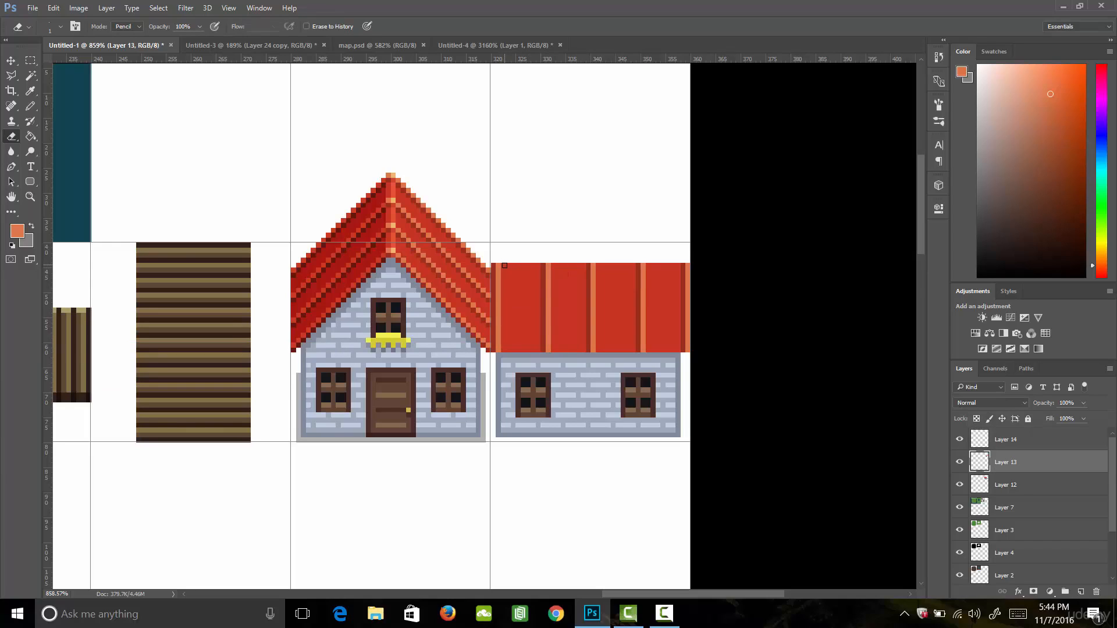
pyautogui.moveTo(502, 266); pyautogui.dragTo(679, 266)
# Try to merge Layer 12, Layer 13 and Layer 14 into one layer
pyautogui.press('v')
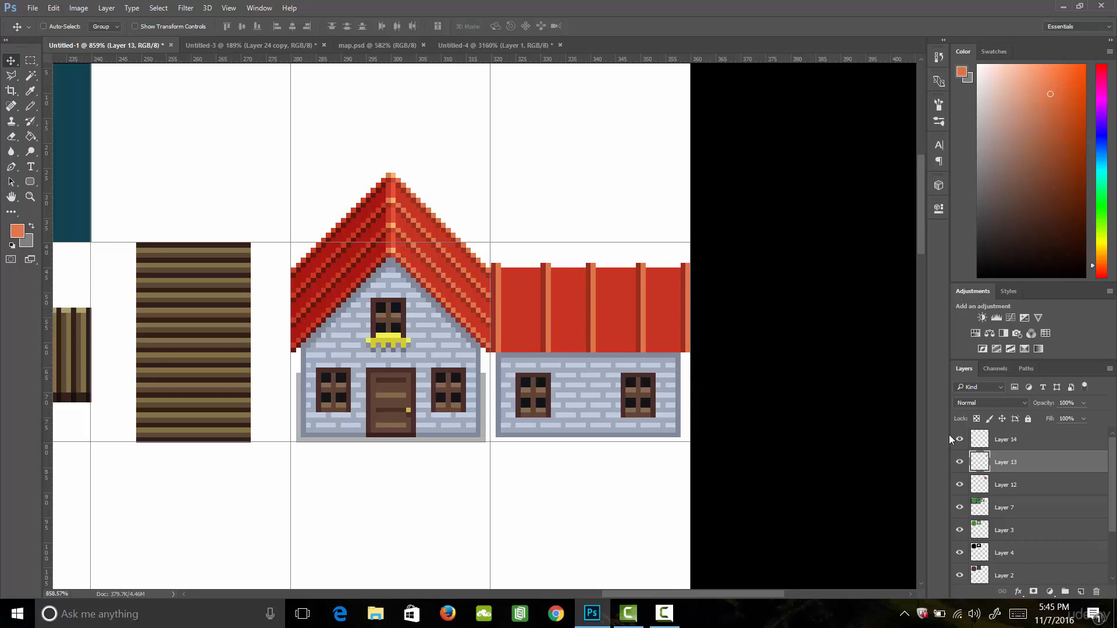
pyautogui.click(1010, 490)
pyautogui.keyDown('shift'); pyautogui.click(1006, 439); pyautogui.keyUp('shift')
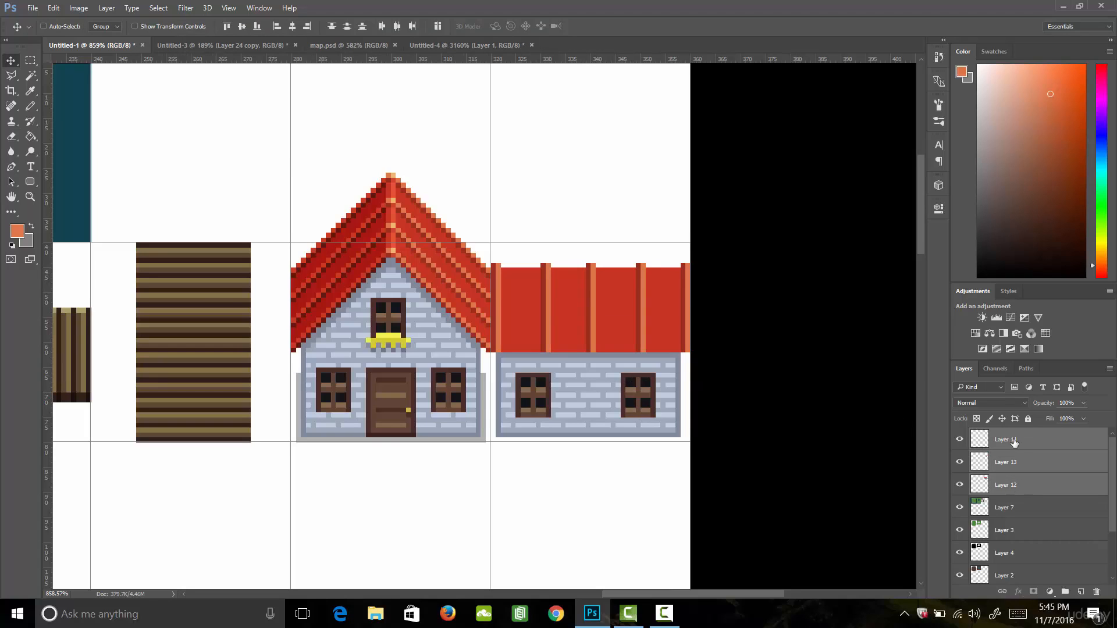
pyautogui.rightClick(1011, 441)
pyautogui.click(804, 482)
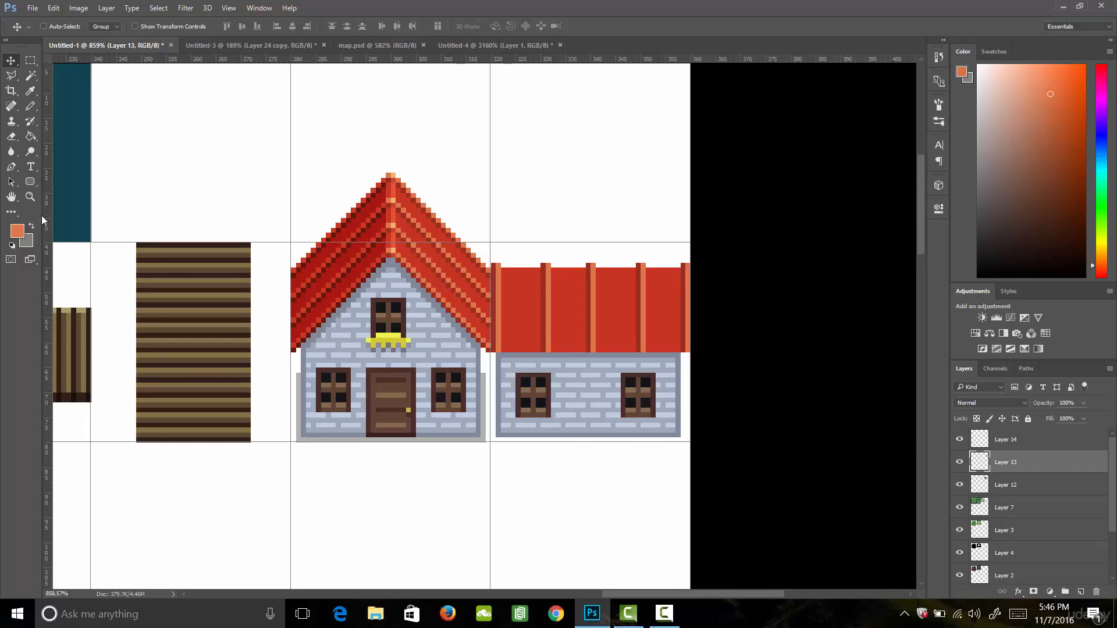
# Pencil a black (#000000) shadow at 30% opacity on Layer 13 along the outside of the long house's side walls and base
pyautogui.click(17, 231)
pyautogui.click(644, 324)
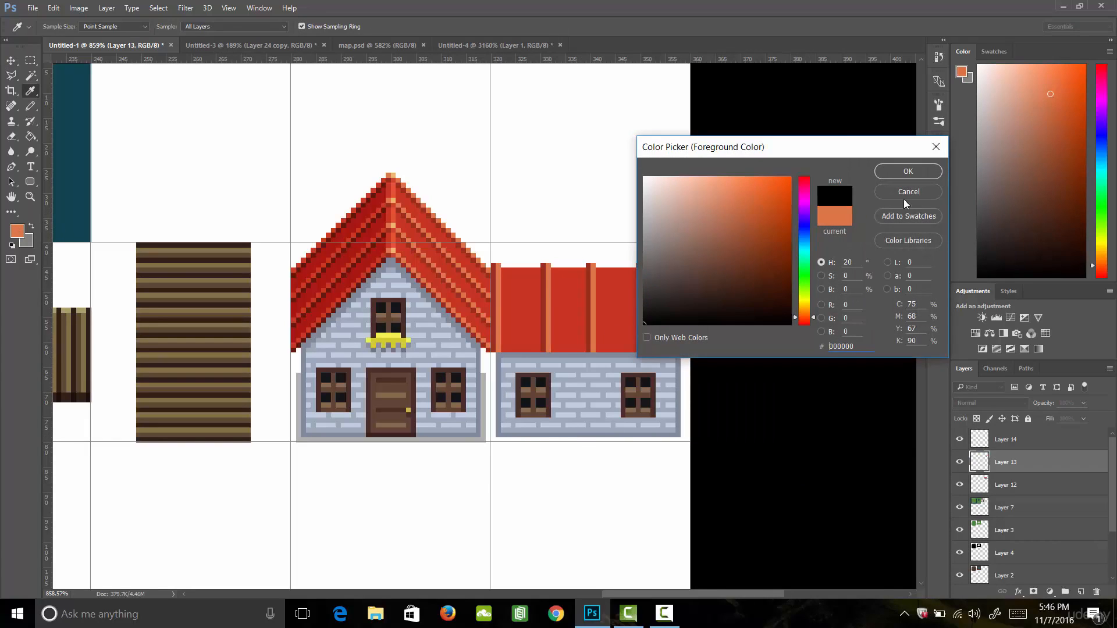
pyautogui.click(908, 172)
pyautogui.press('b')
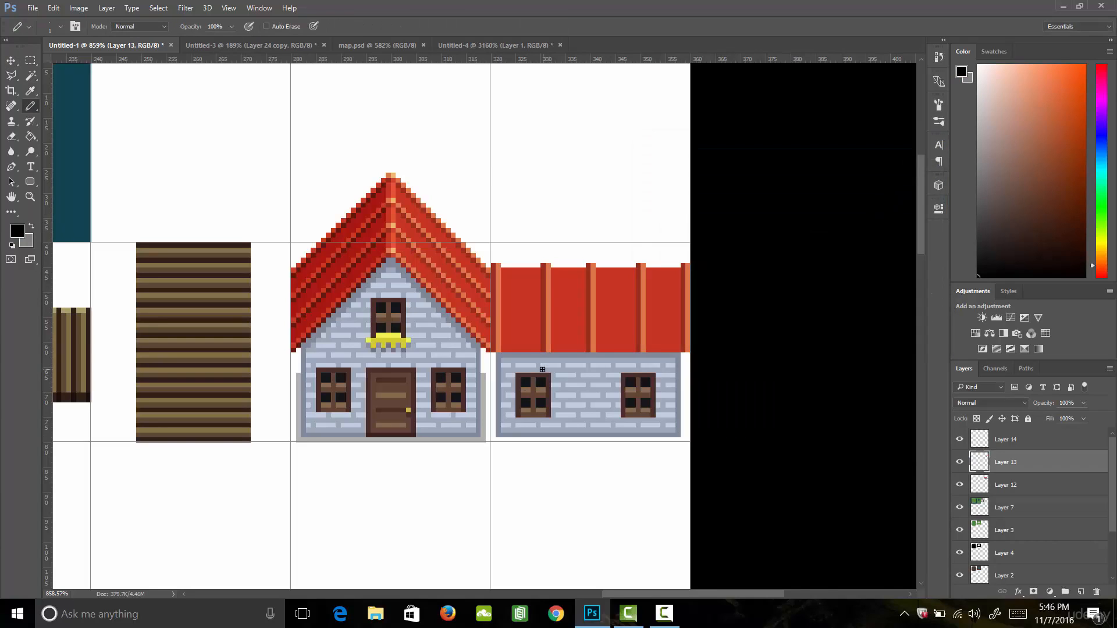
pyautogui.press('3')
pyautogui.press('shift')
pyautogui.keyDown('shift'); pyautogui.click(494, 439); pyautogui.keyUp('shift')
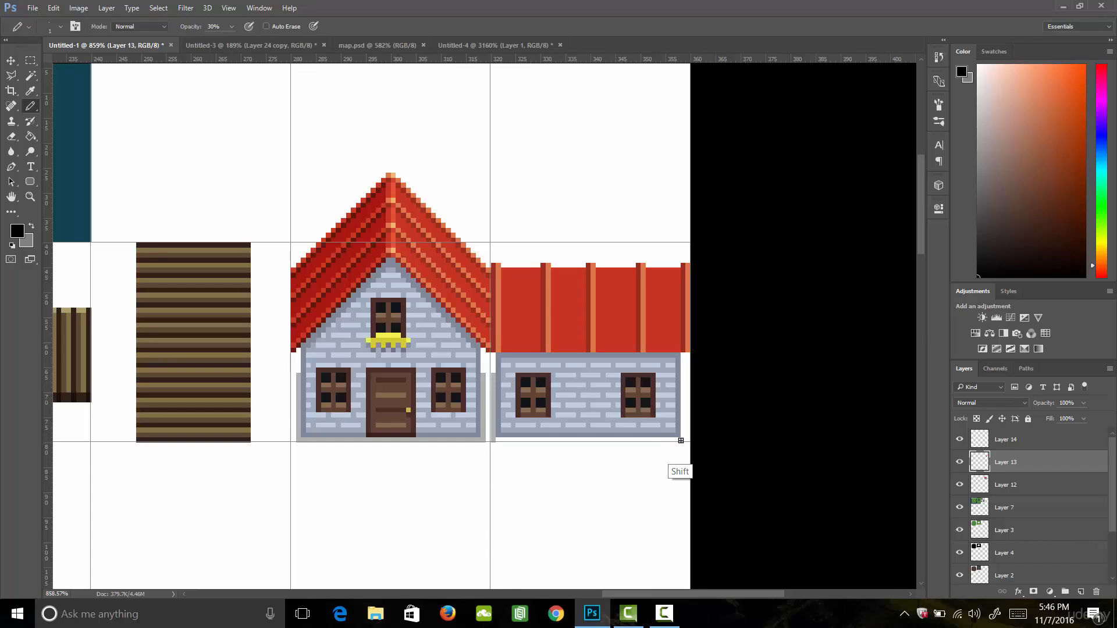
pyautogui.keyDown('shift'); pyautogui.click(682, 440); pyautogui.keyUp('shift')
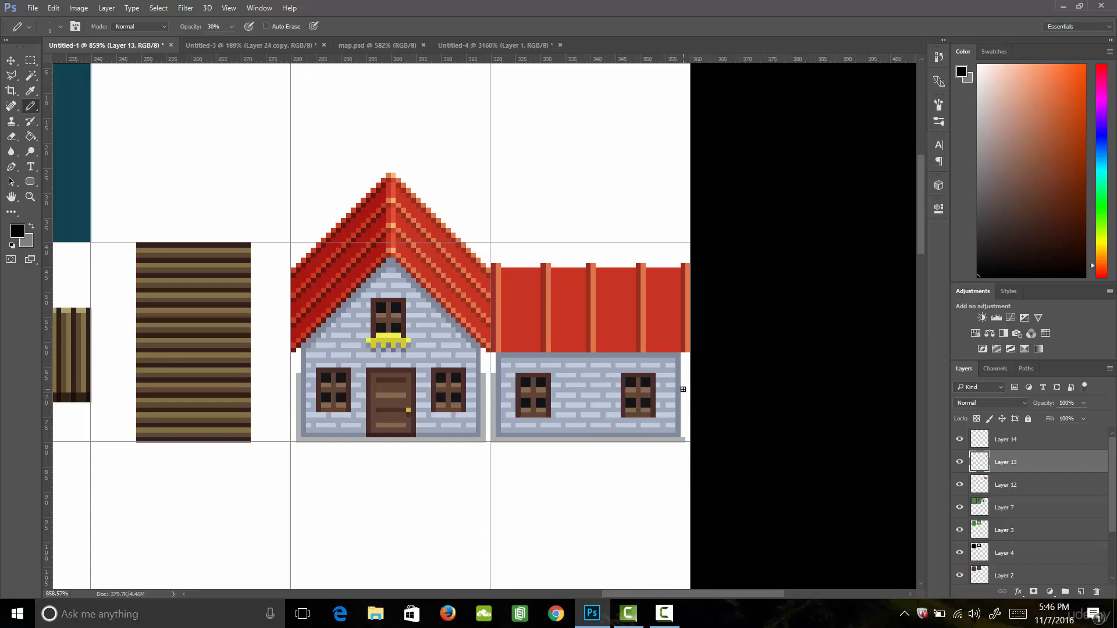
pyautogui.press('shift')
pyautogui.keyDown('shift'); pyautogui.click(682, 374); pyautogui.keyUp('shift')
# Merge Layer 14, Layer 13 and Layer 12 into a single layer
pyautogui.click(1019, 442)
pyautogui.keyDown('shift'); pyautogui.click(1015, 486); pyautogui.keyUp('shift')
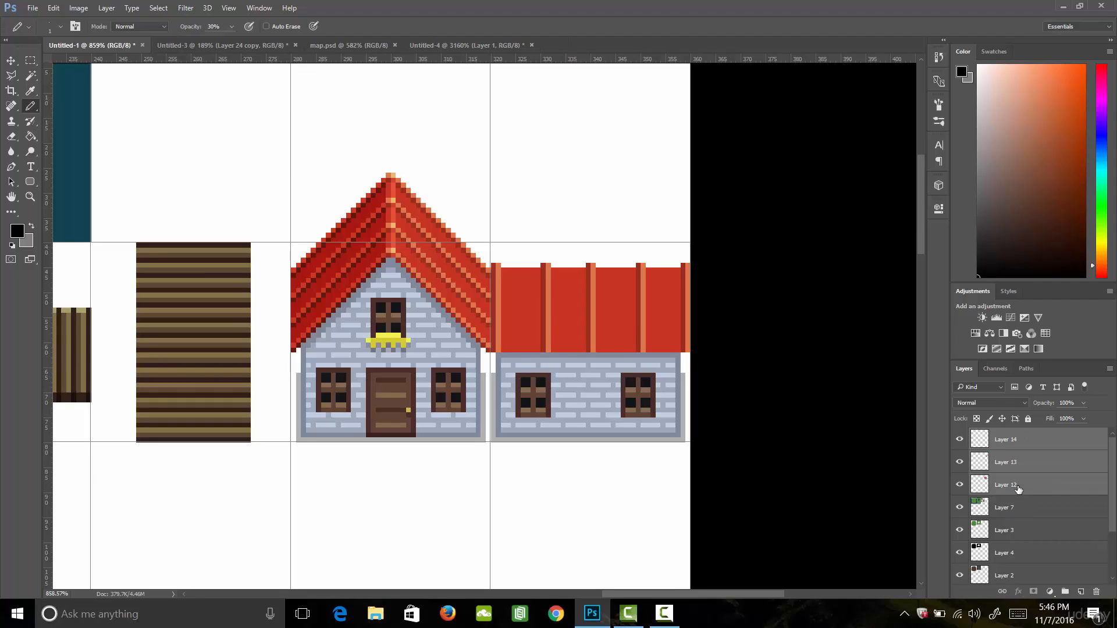
pyautogui.rightClick(1040, 445)
pyautogui.click(808, 486)
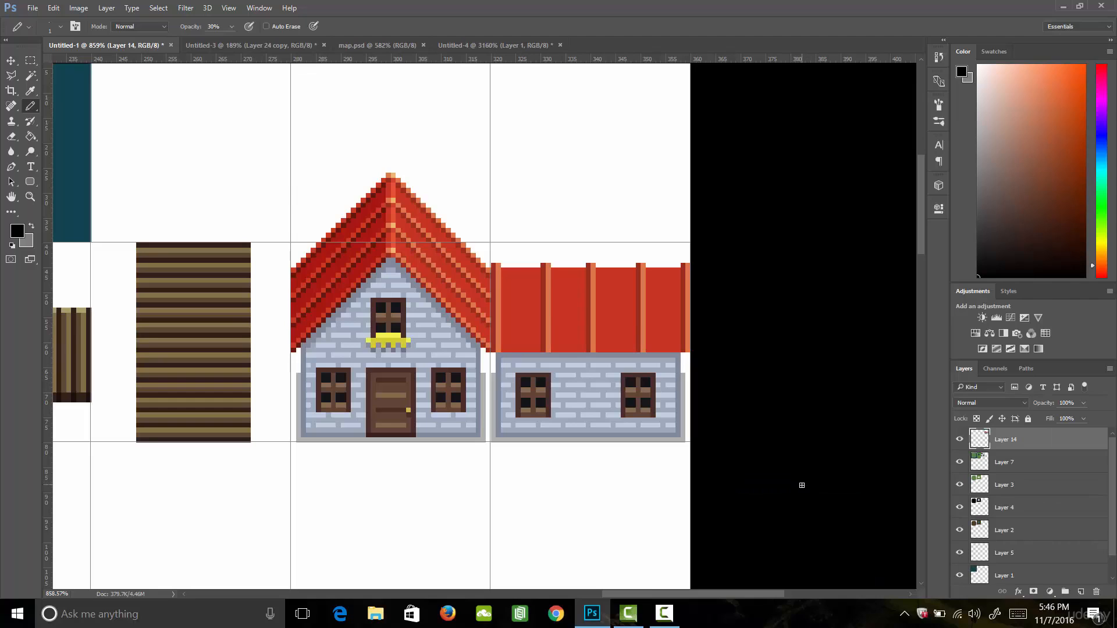
# Copy the long house into the Untitled-3 map and place it on the eastern grass just above the round bush
pyautogui.press('m')
pyautogui.moveTo(498, 442); pyautogui.dragTo(690, 252)
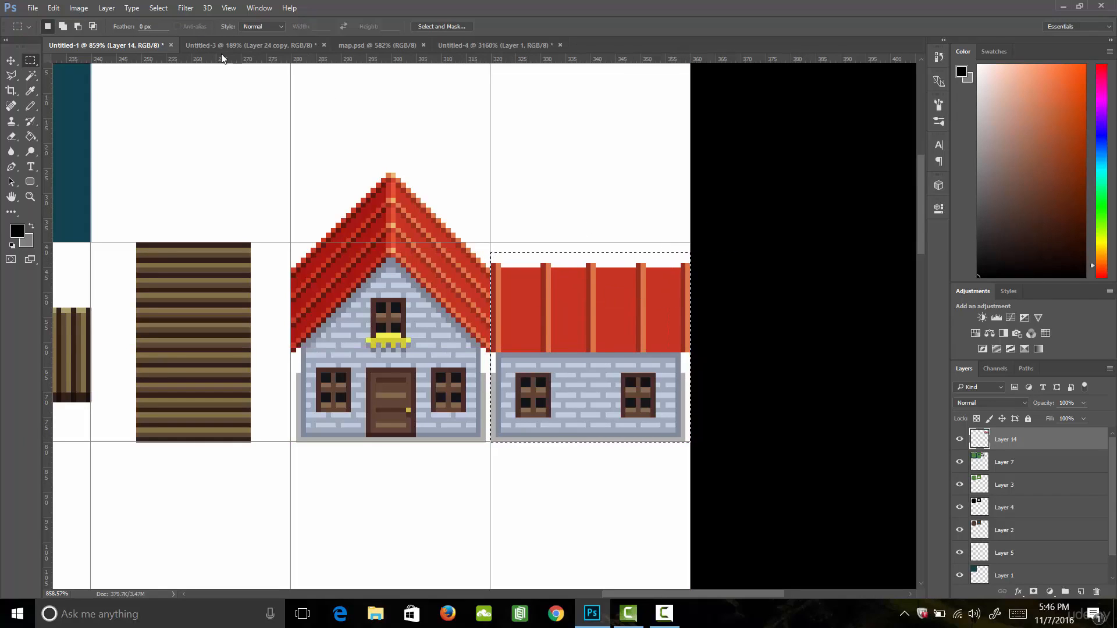
pyautogui.click(236, 45)
pyautogui.hotkey('ctrl', 'v')
pyautogui.press('v')
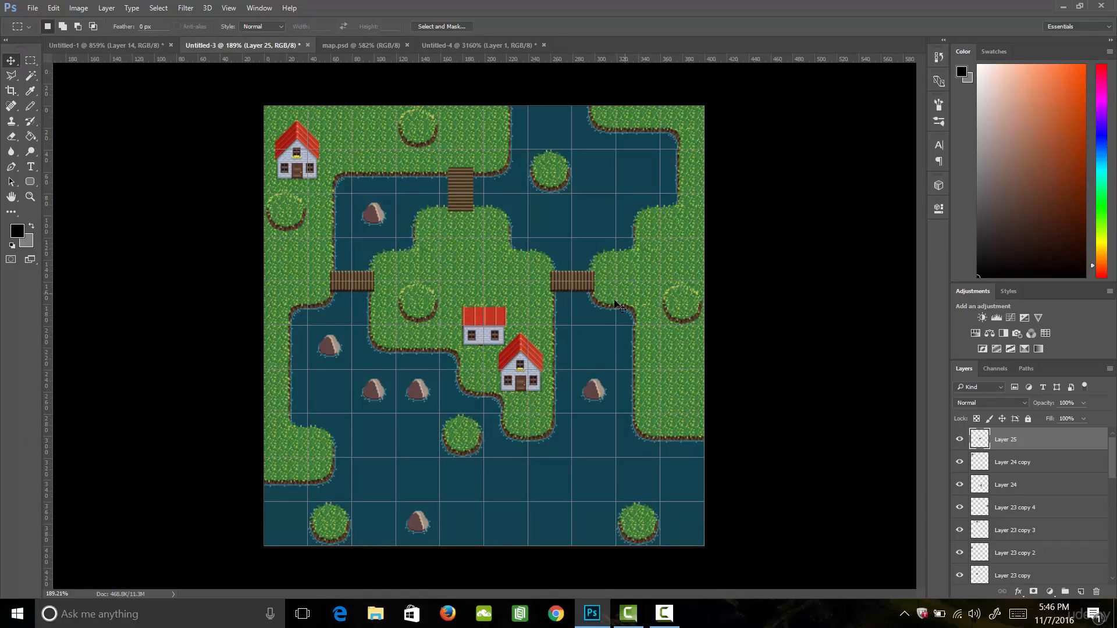
pyautogui.moveTo(526, 317); pyautogui.dragTo(678, 264)
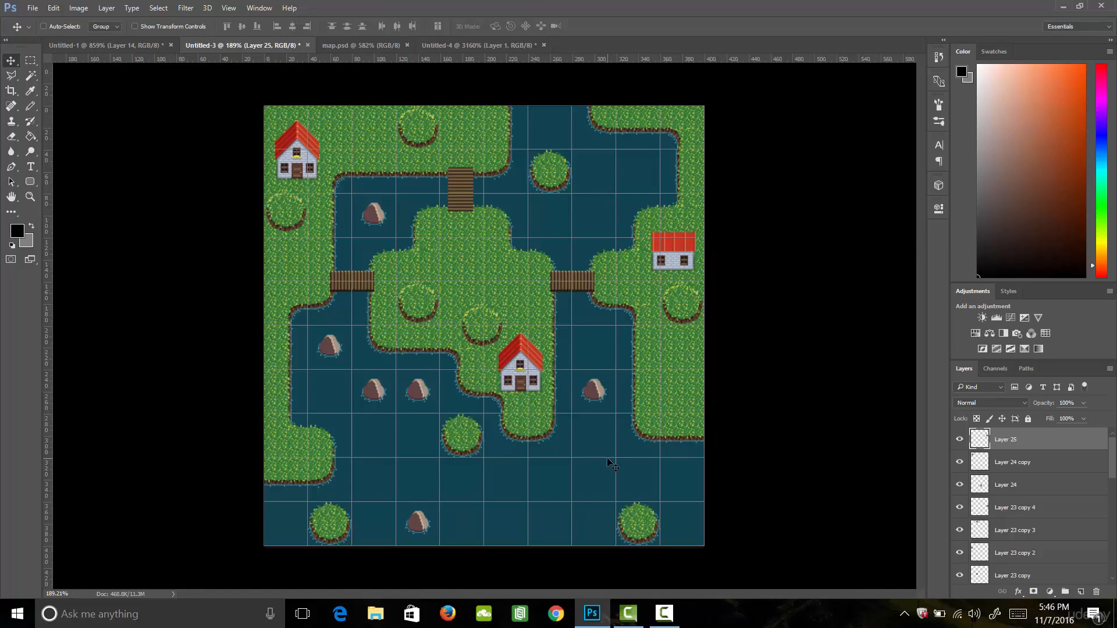